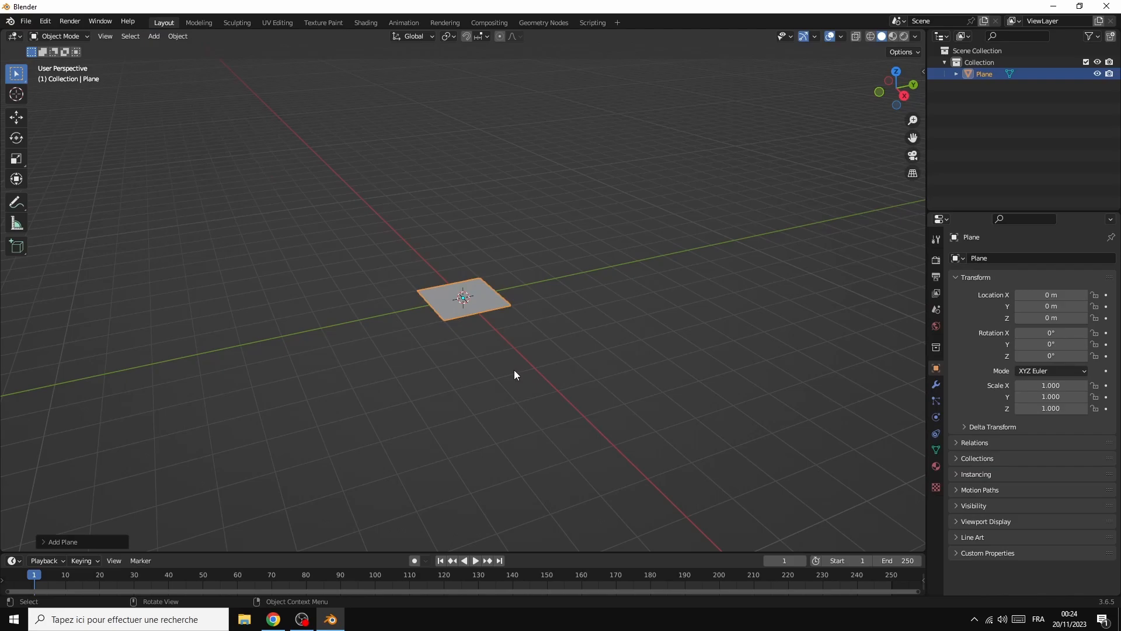
Scale the plane up uniformly to a scale of about 6.385
{"action": "key", "text": "s"}
{"action": "left_click", "coordinate": [87, 438]}
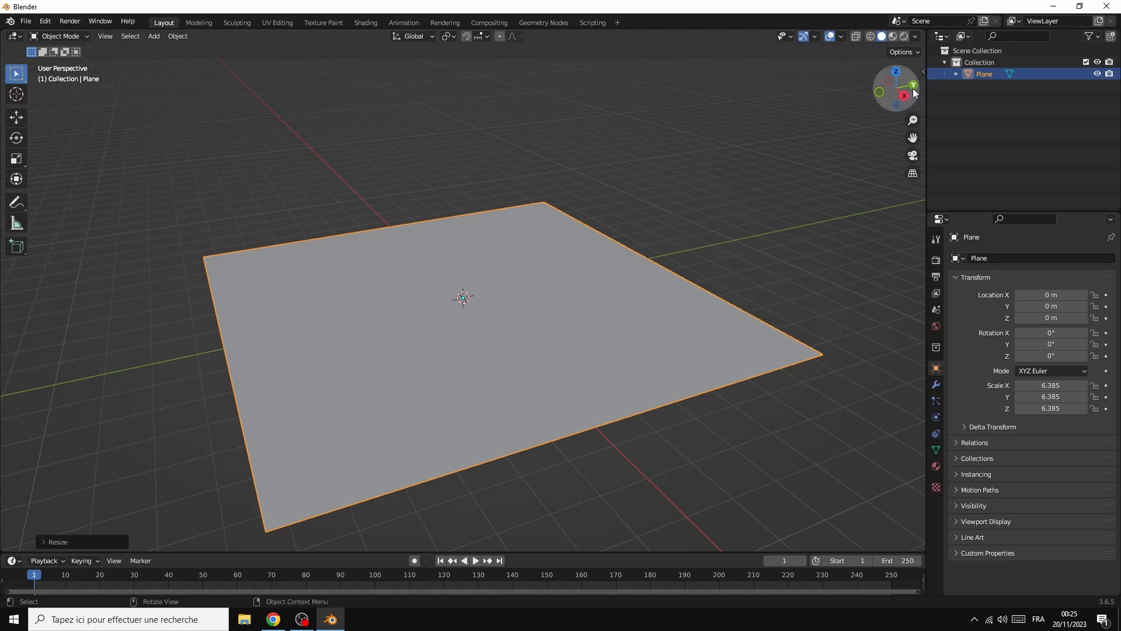
{"action": "left_click", "coordinate": [850, 95]}
Enable the Screencast Keys display for the viewport and hide its settings again
{"action": "key", "text": "n"}
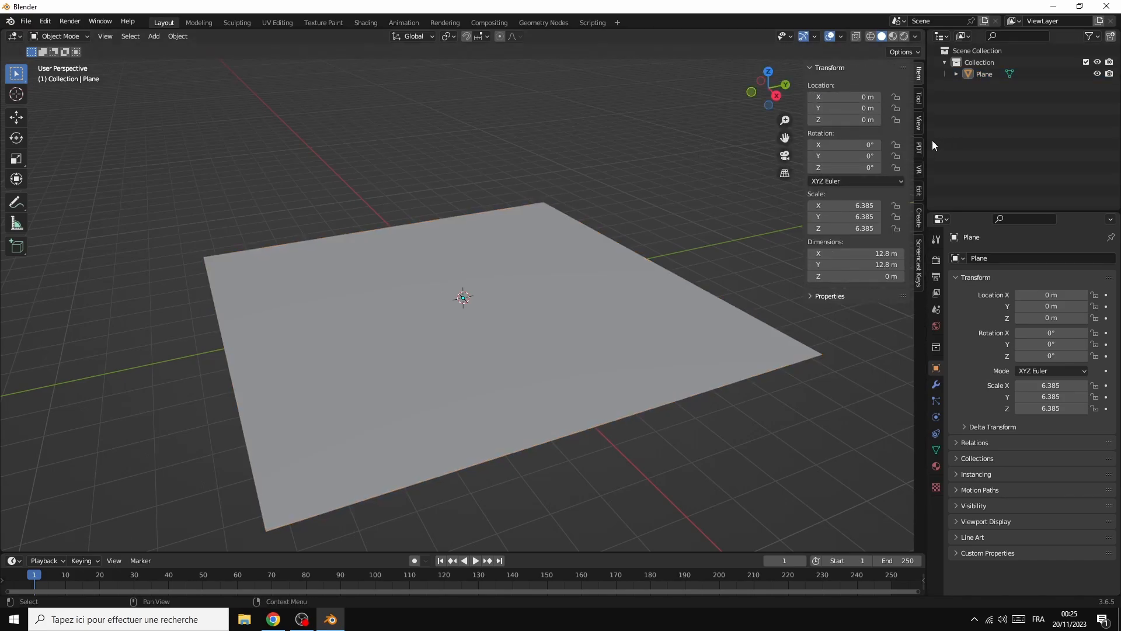
{"action": "left_click", "coordinate": [918, 264]}
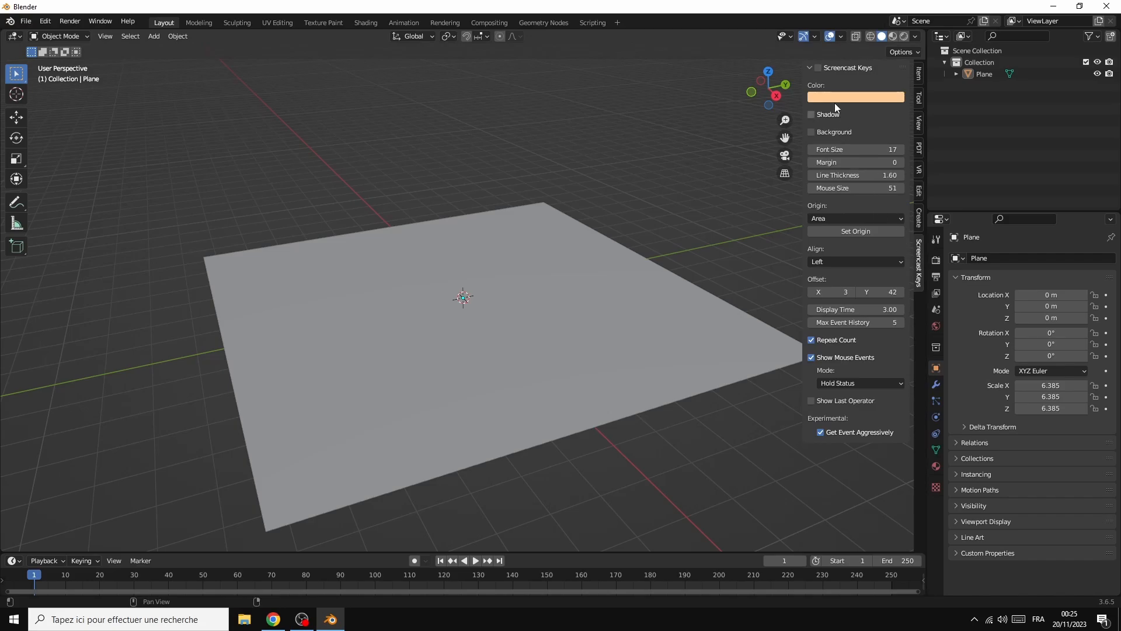
{"action": "left_click", "coordinate": [817, 67]}
{"action": "key", "text": "n"}
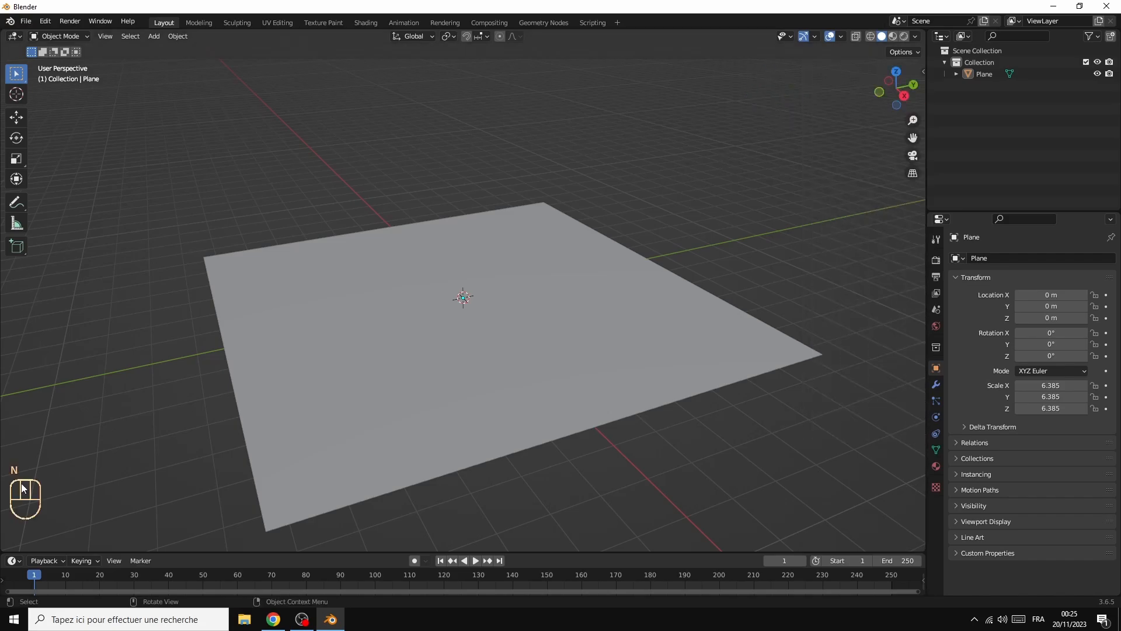
Add a text object at the plane's center and rotate it 90° about the global X axis
{"action": "left_click", "coordinate": [152, 36]}
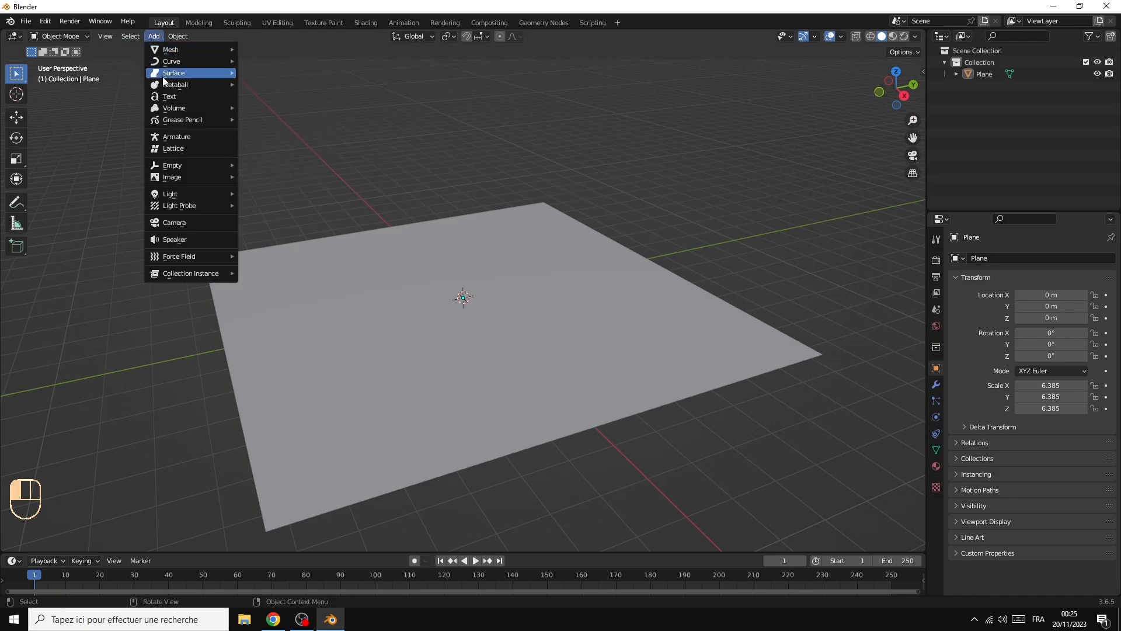
{"action": "left_click", "coordinate": [169, 97]}
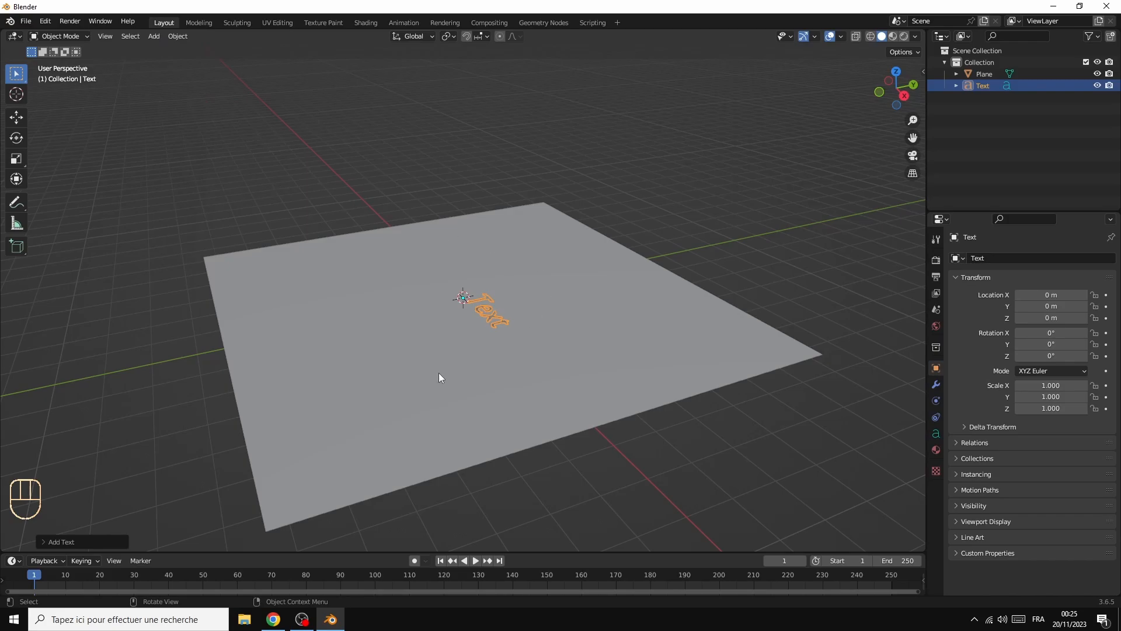
{"action": "key", "text": "r"}
{"action": "key", "text": "x"}
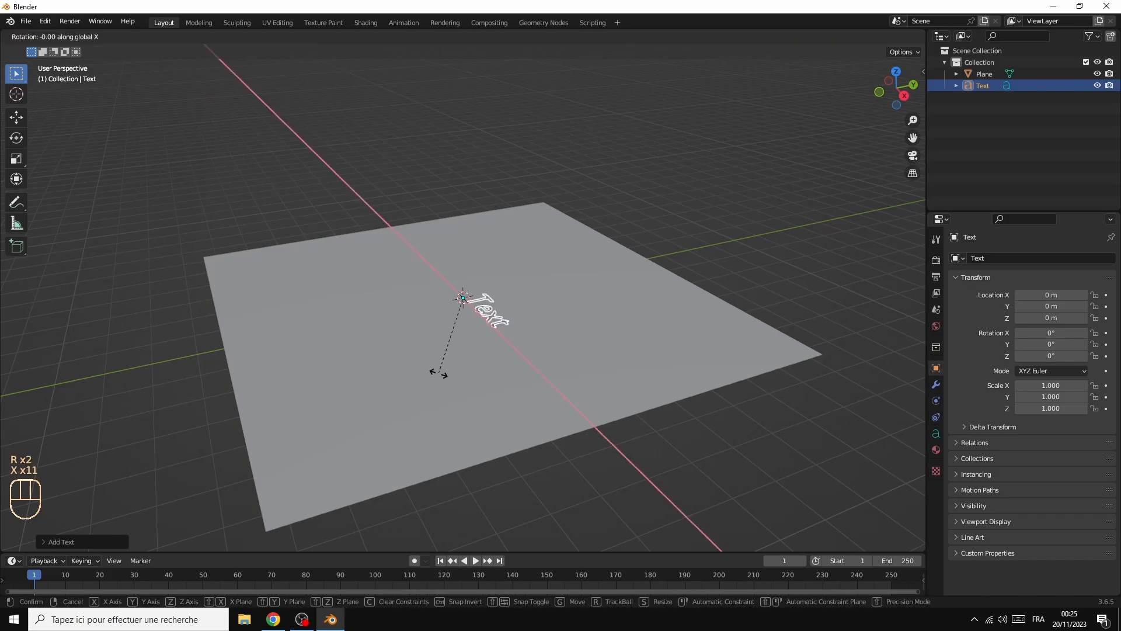
{"action": "key", "text": "KP_9"}
{"action": "key", "text": "KP_0"}
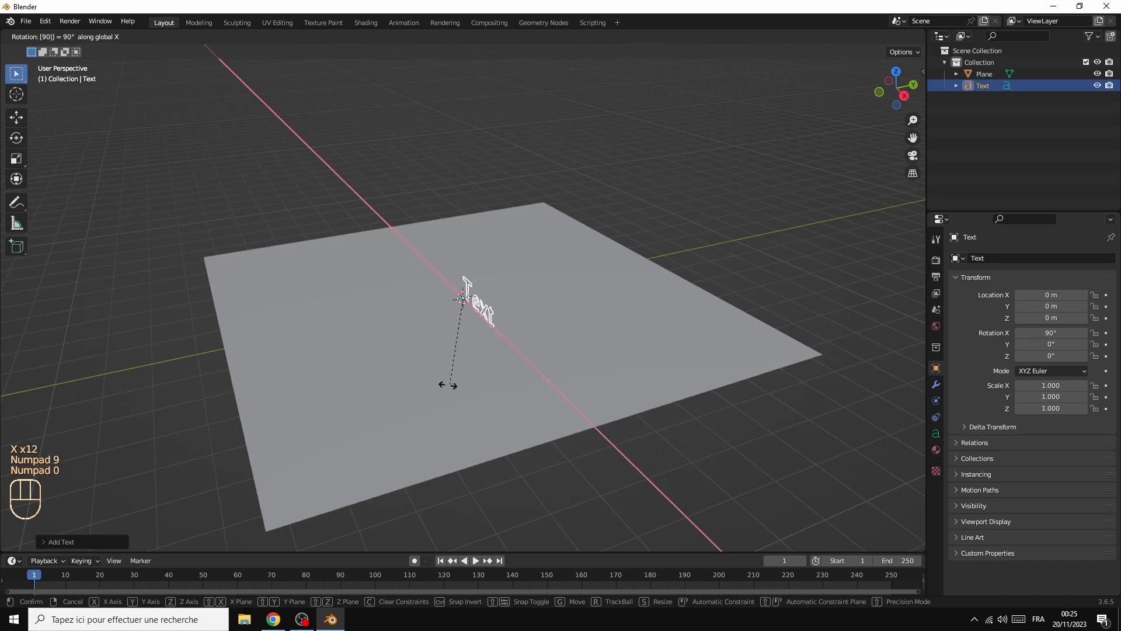
{"action": "left_click", "coordinate": [616, 304]}
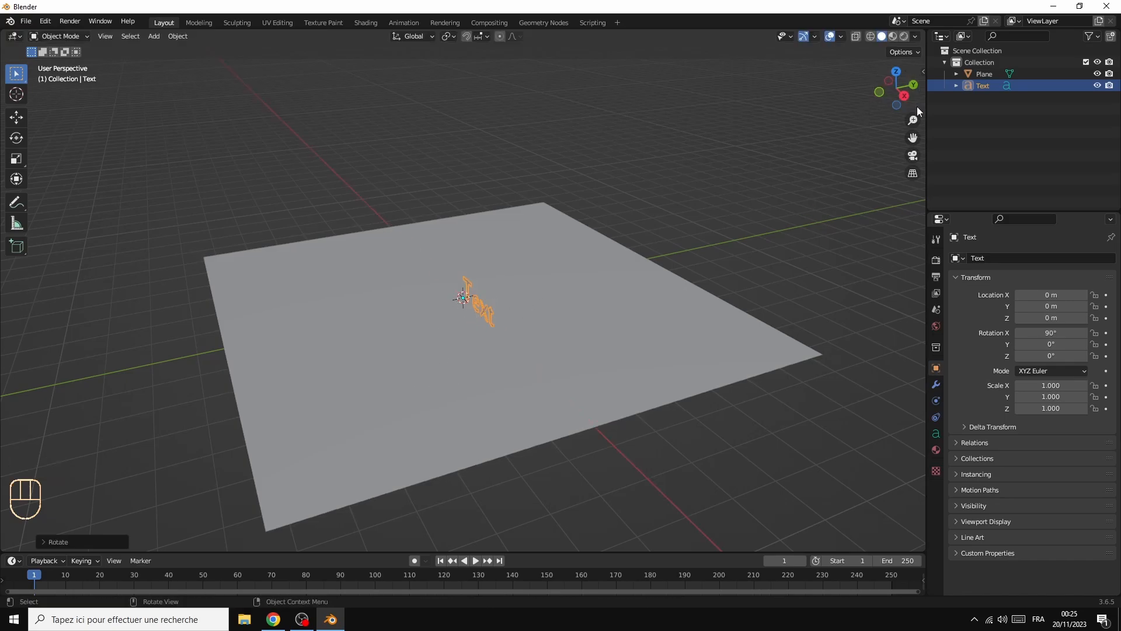
Set the text object's horizontal alignment to Center
{"action": "left_click_drag", "start_coordinate": [908, 96], "coordinate": [888, 407]}
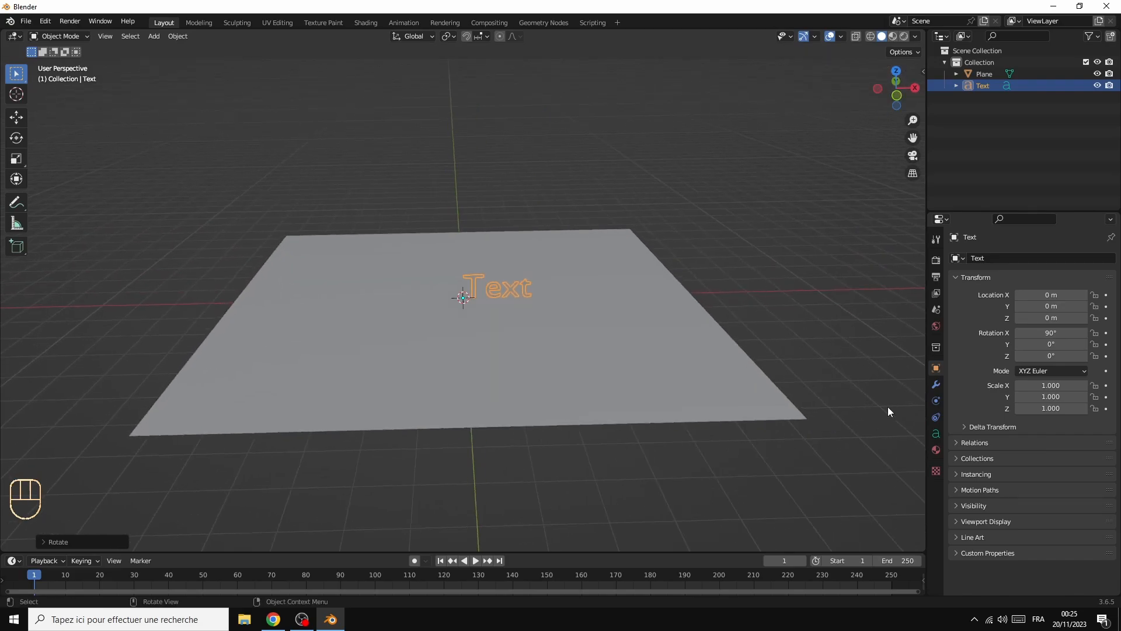
{"action": "left_click", "coordinate": [936, 433]}
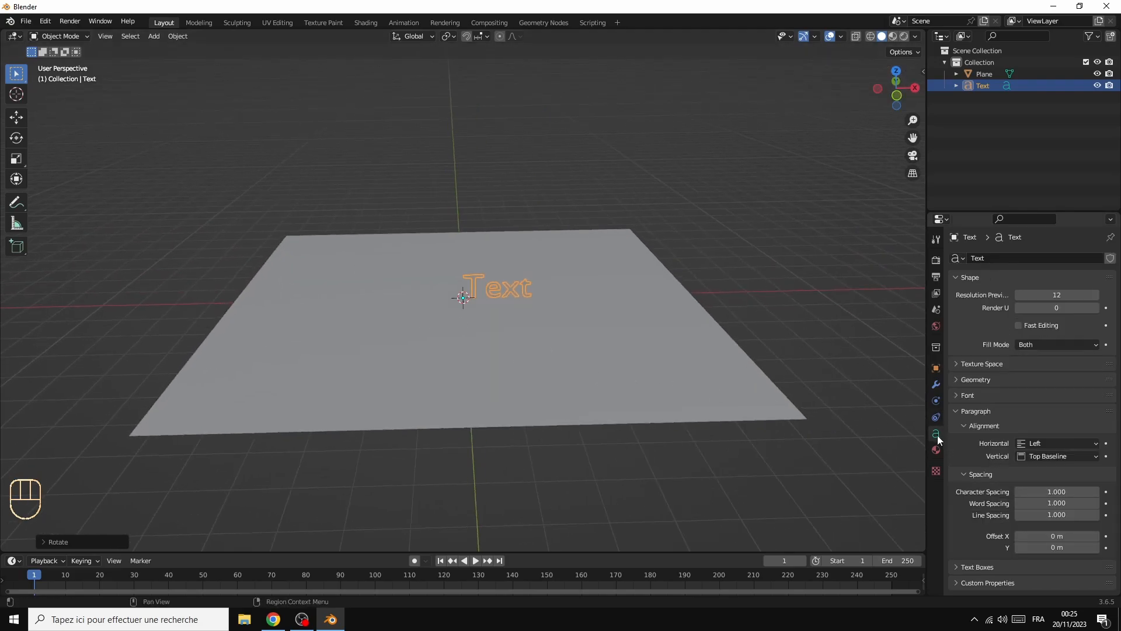
{"action": "left_click", "coordinate": [1041, 442]}
{"action": "left_click", "coordinate": [1039, 457]}
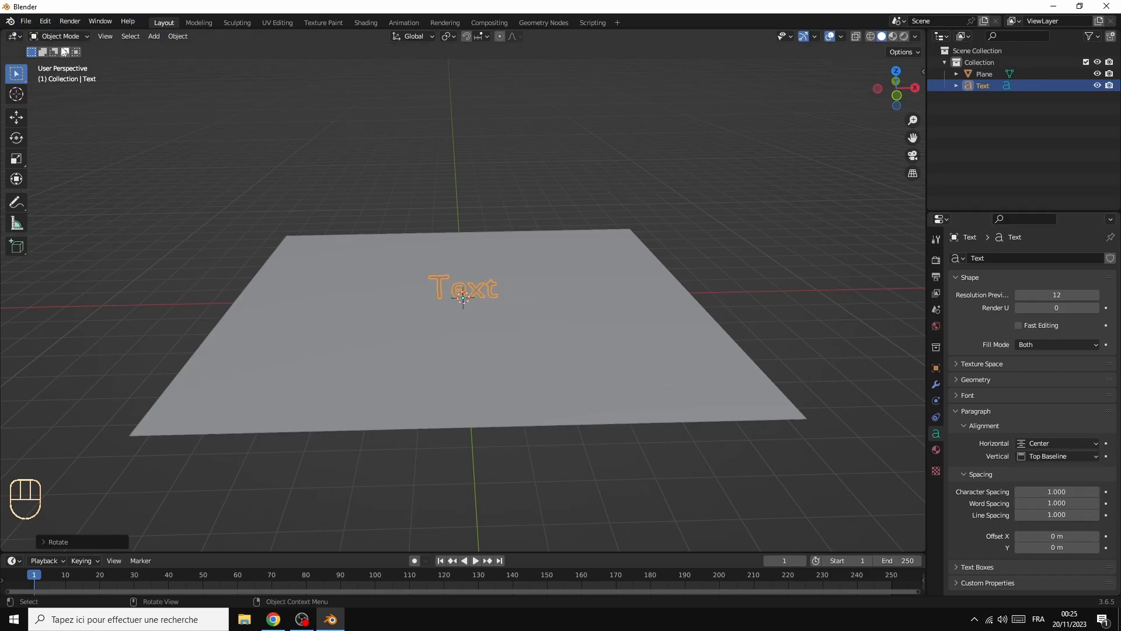
Replace the text object's default wording with "Blender" in Edit Mode and return to Object Mode
{"action": "left_click", "coordinate": [79, 38]}
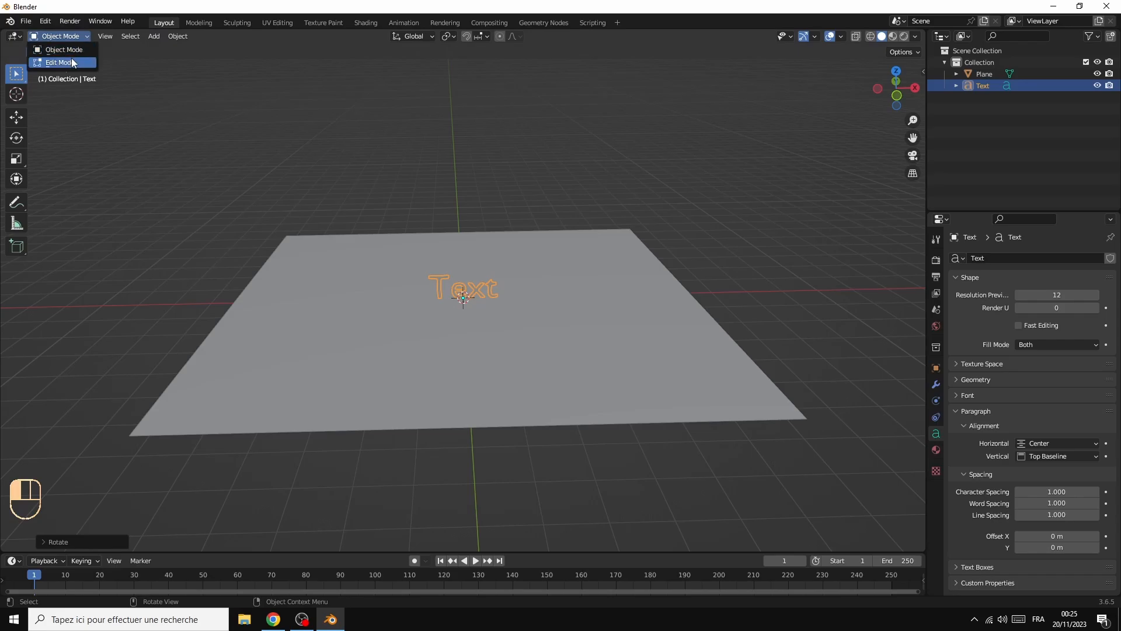
{"action": "left_click", "coordinate": [70, 61]}
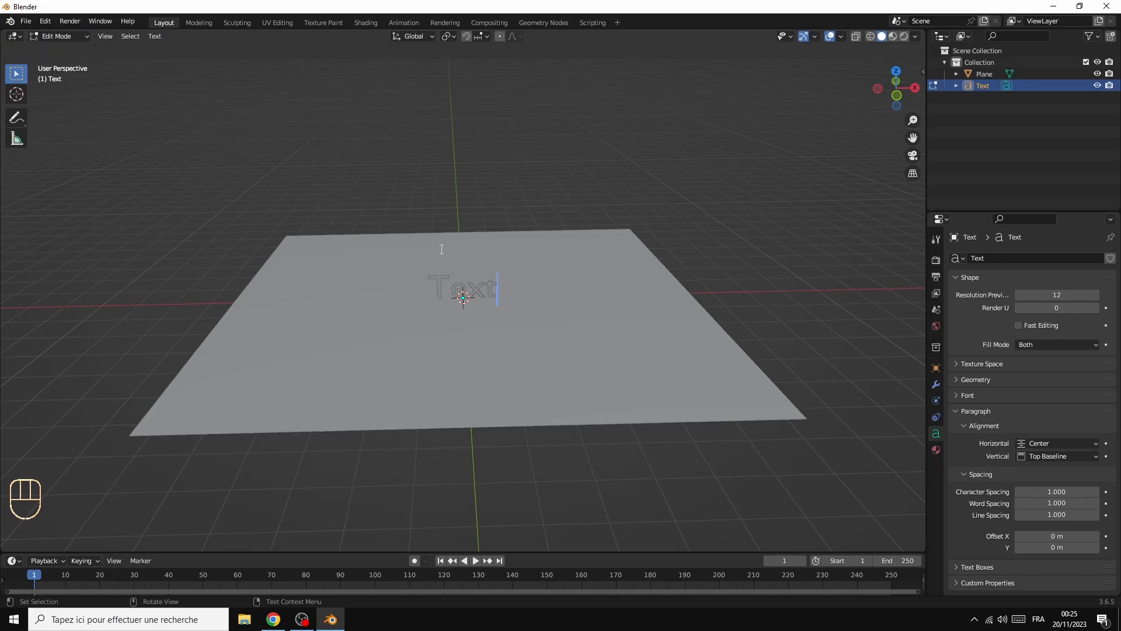
{"action": "key", "text": "BackSpace"}
{"action": "key", "text": "BackSpace"}
{"action": "key", "text": "BackSpace"}
{"action": "key", "text": "BackSpace"}
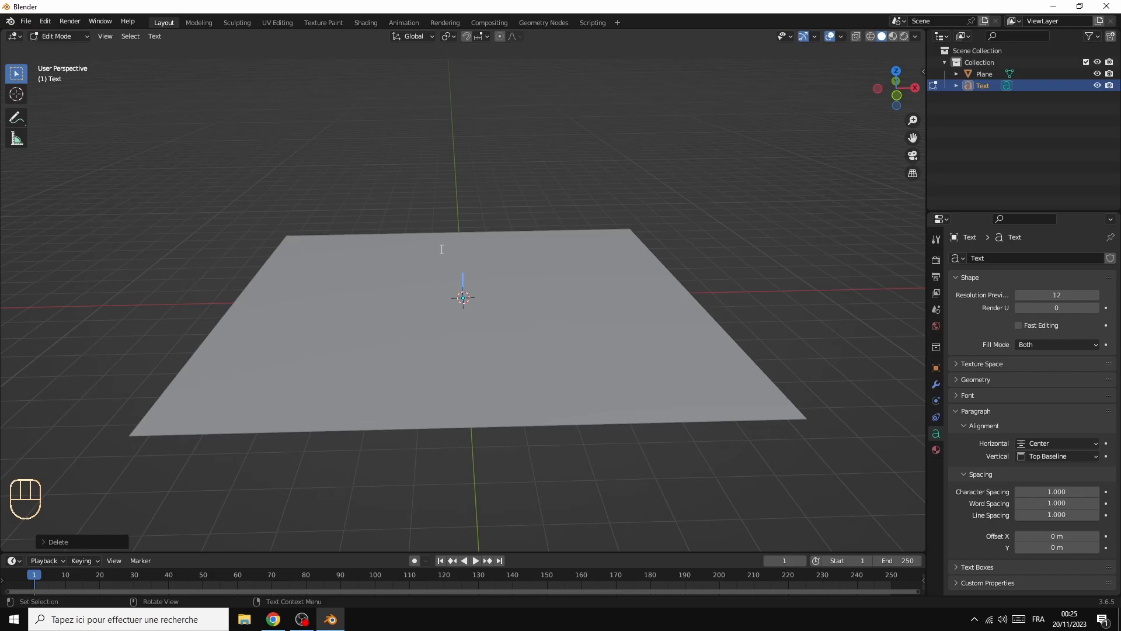
{"action": "type", "text": "B"}
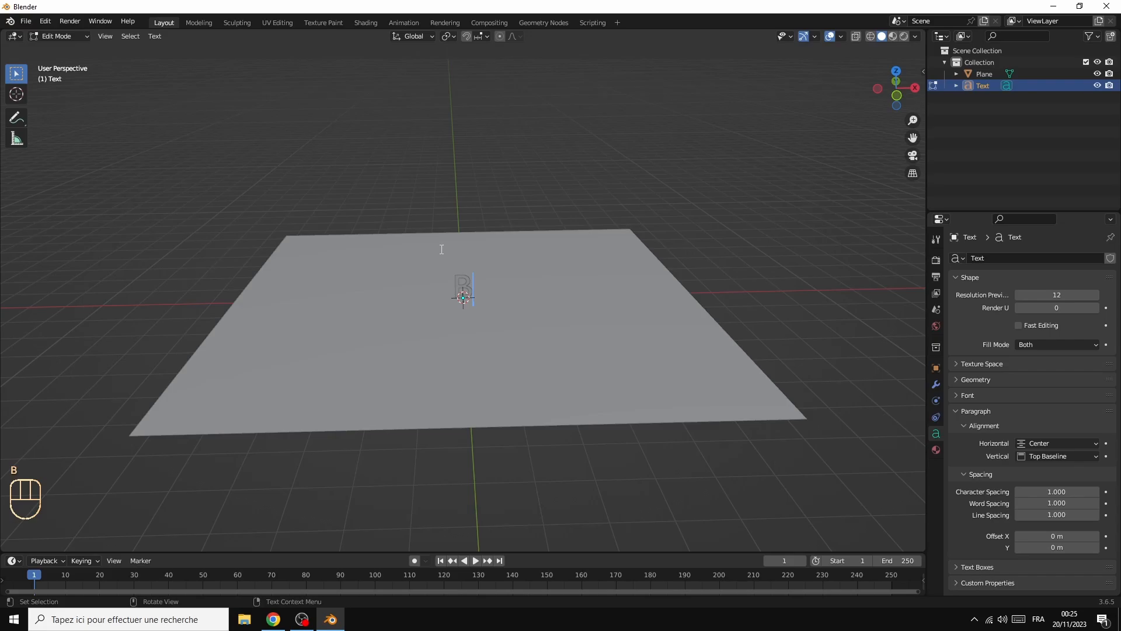
{"action": "type", "text": "lender"}
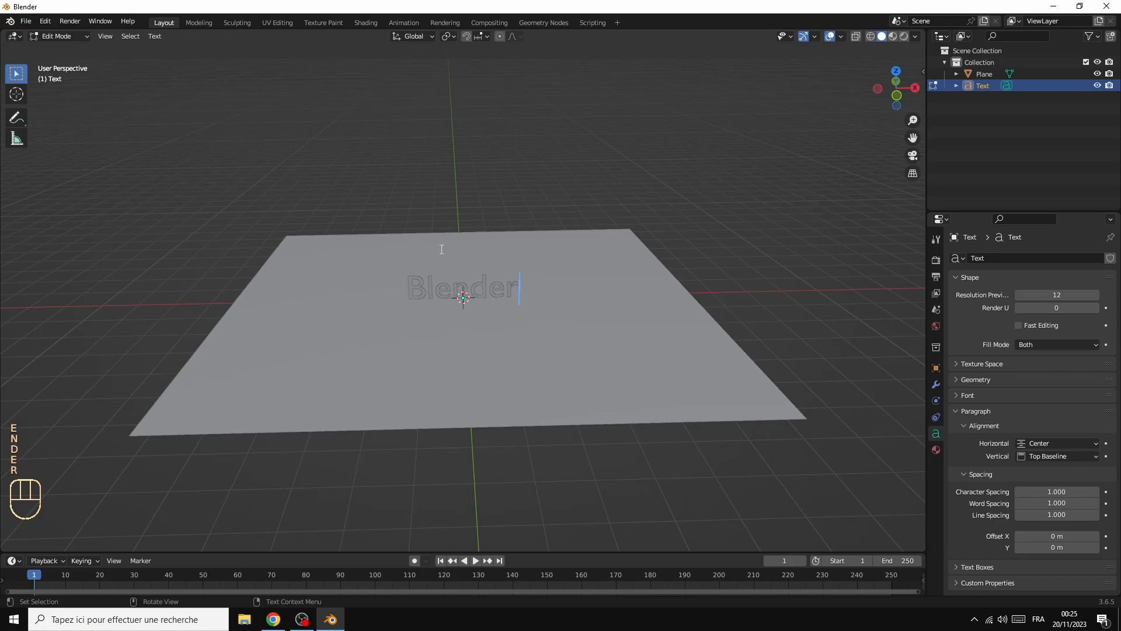
{"action": "left_click", "coordinate": [85, 36]}
{"action": "left_click", "coordinate": [81, 50]}
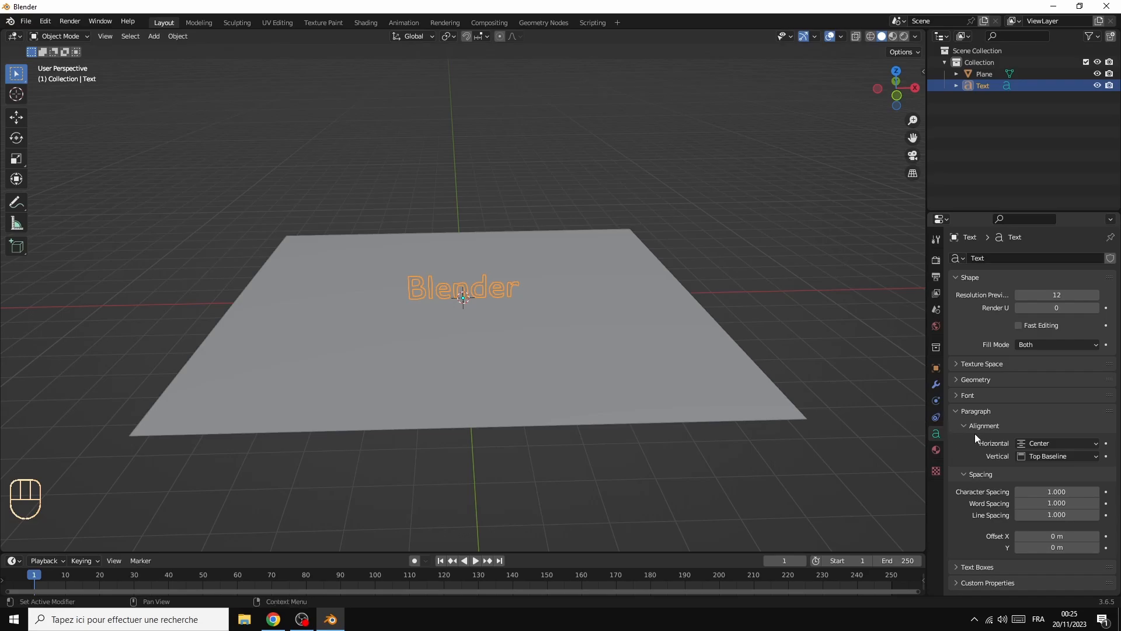
Load Edwardian Script ITC Regular (ITCEDSCR.TTF) from the Windows fonts folder as the text's regular font
{"action": "left_click", "coordinate": [984, 396]}
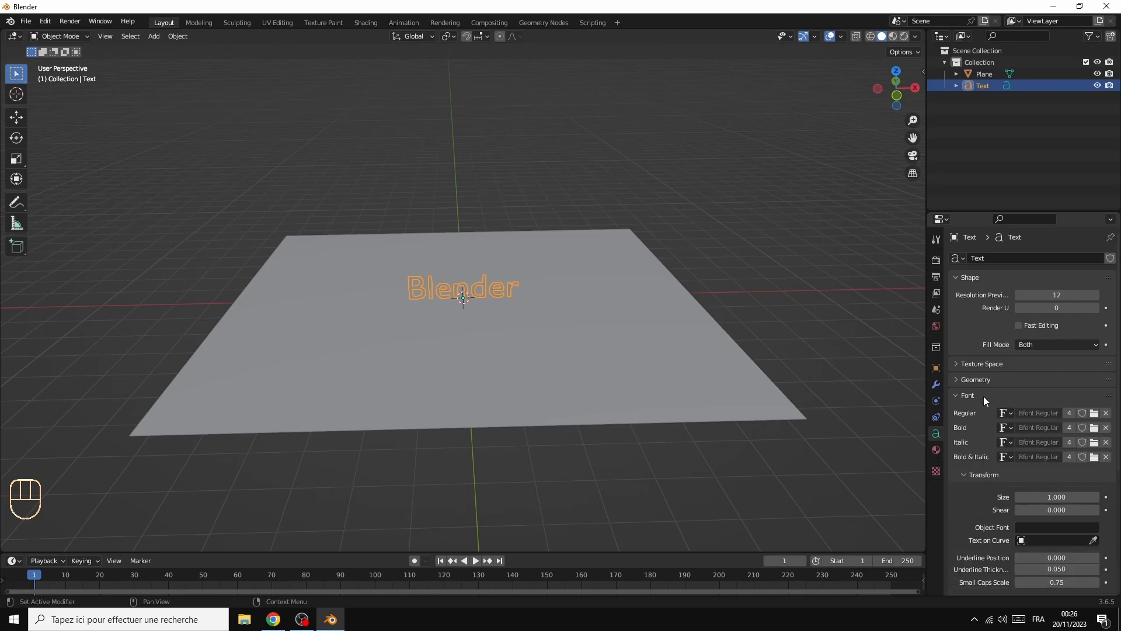
{"action": "left_click", "coordinate": [1094, 413]}
{"action": "scroll", "coordinate": [785, 286], "scroll_direction": "down", "scroll_amount": 5}
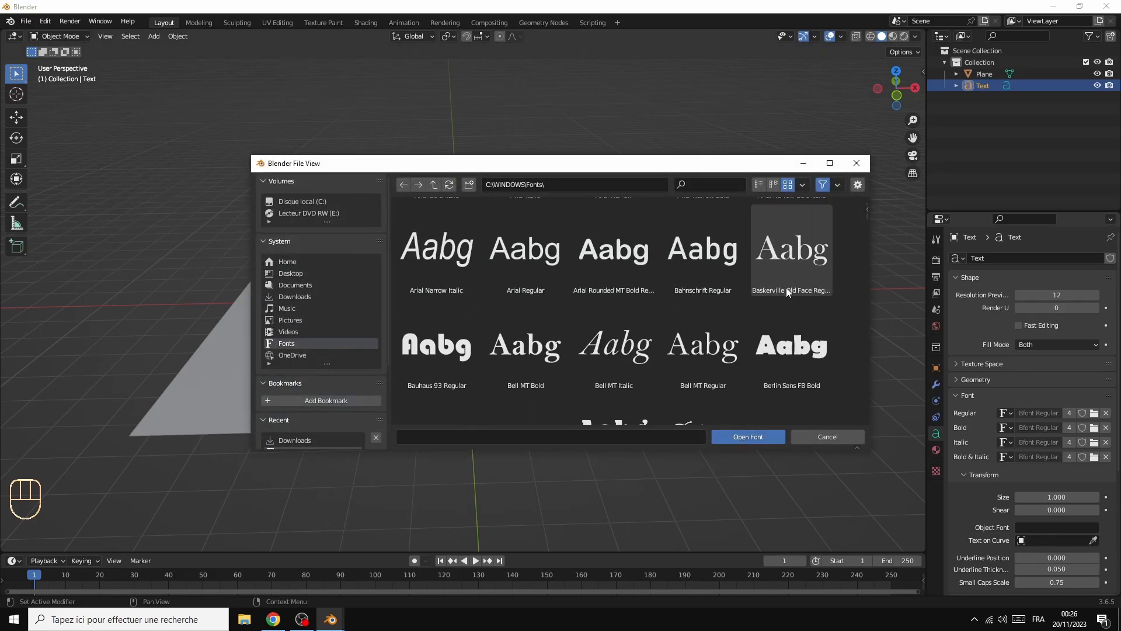
{"action": "scroll", "coordinate": [786, 292], "scroll_direction": "down", "scroll_amount": 6}
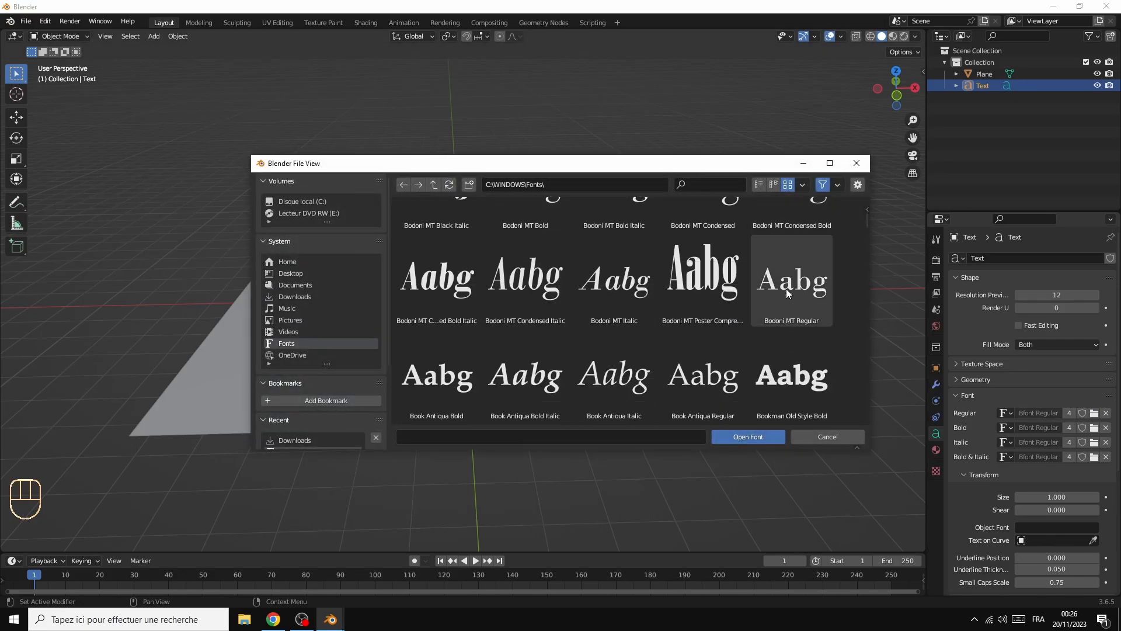
{"action": "scroll", "coordinate": [786, 292], "scroll_direction": "down", "scroll_amount": 8}
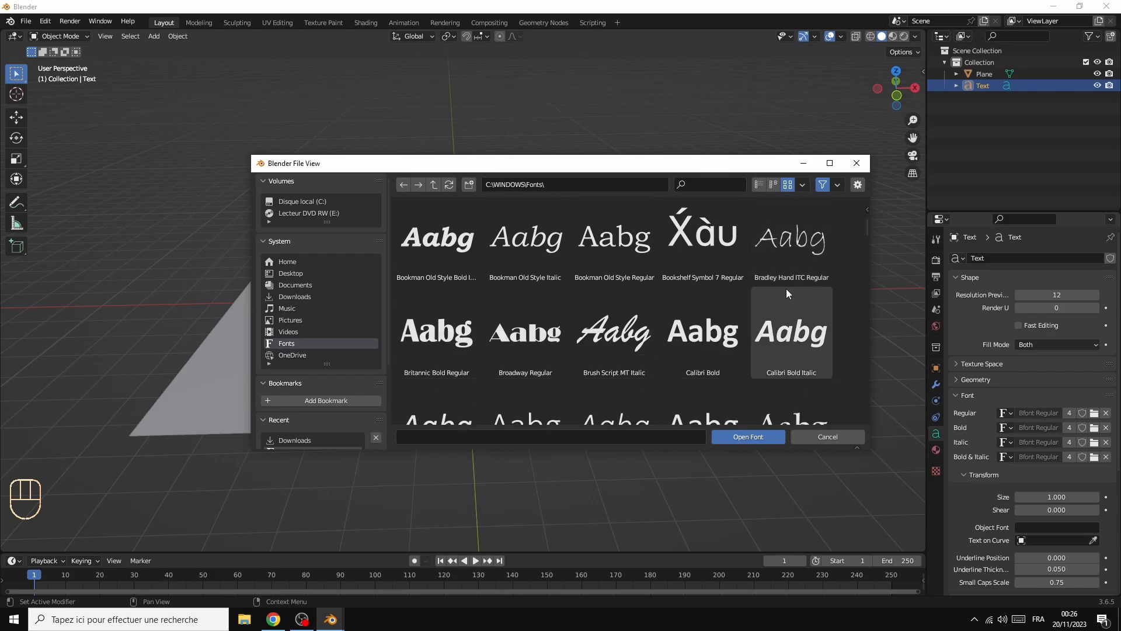
{"action": "scroll", "coordinate": [786, 288], "scroll_direction": "down", "scroll_amount": 8}
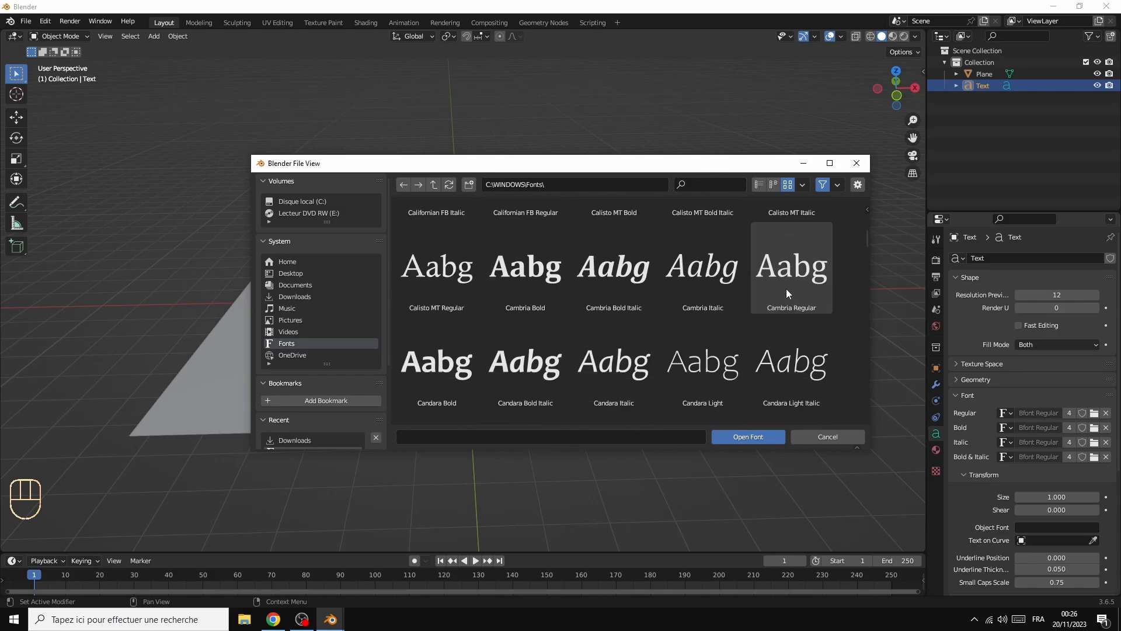
{"action": "scroll", "coordinate": [786, 288], "scroll_direction": "down", "scroll_amount": 8}
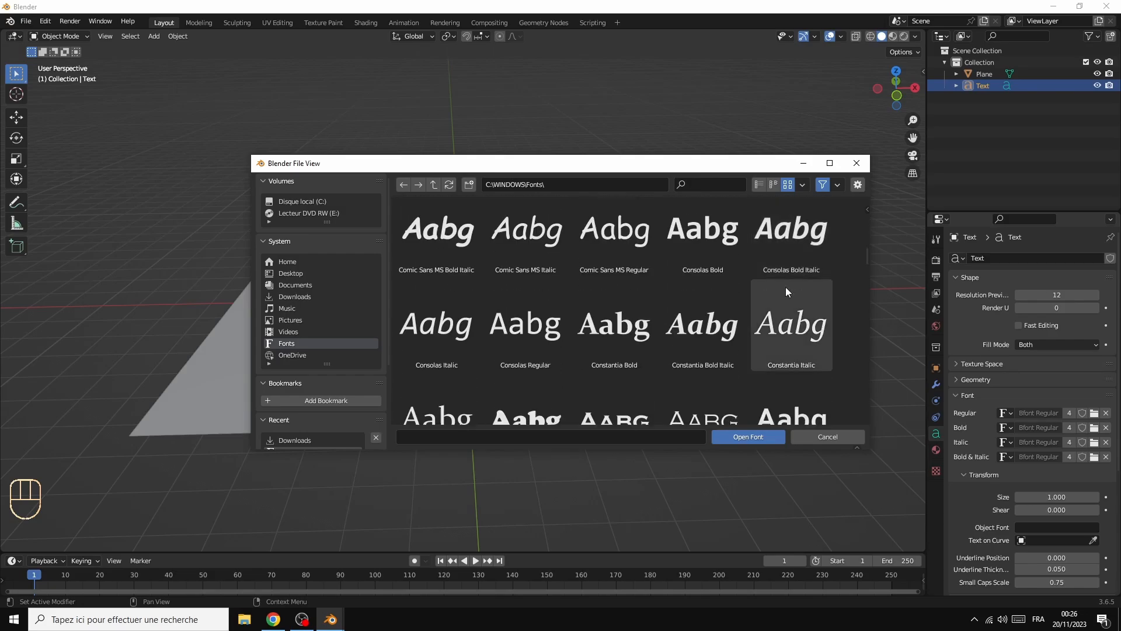
{"action": "scroll", "coordinate": [785, 289], "scroll_direction": "down", "scroll_amount": 8}
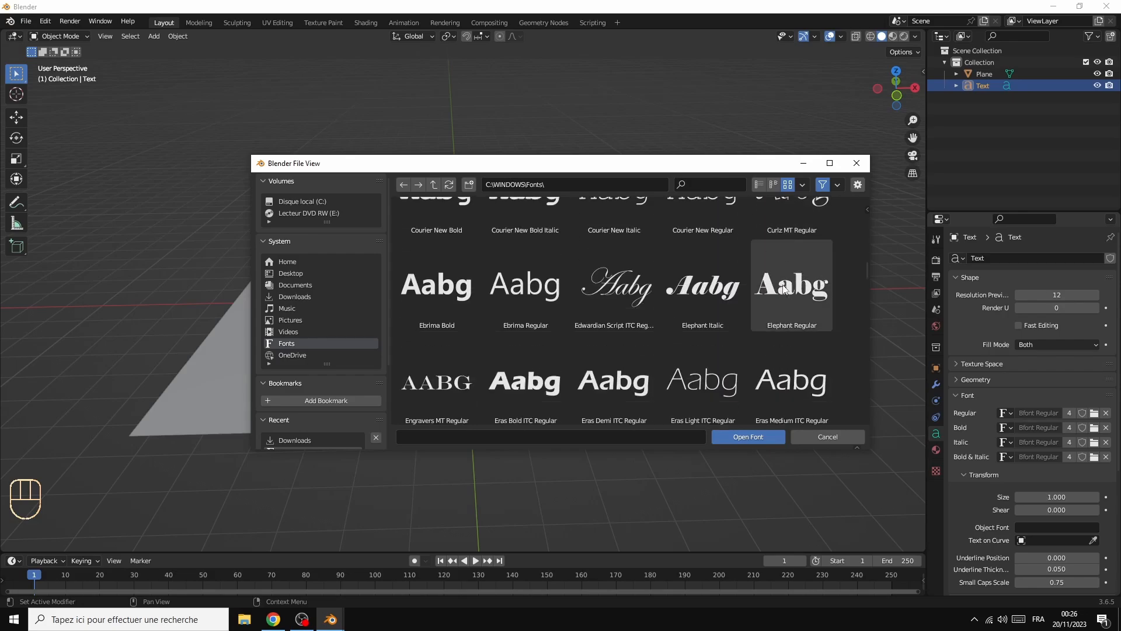
{"action": "left_click", "coordinate": [622, 290]}
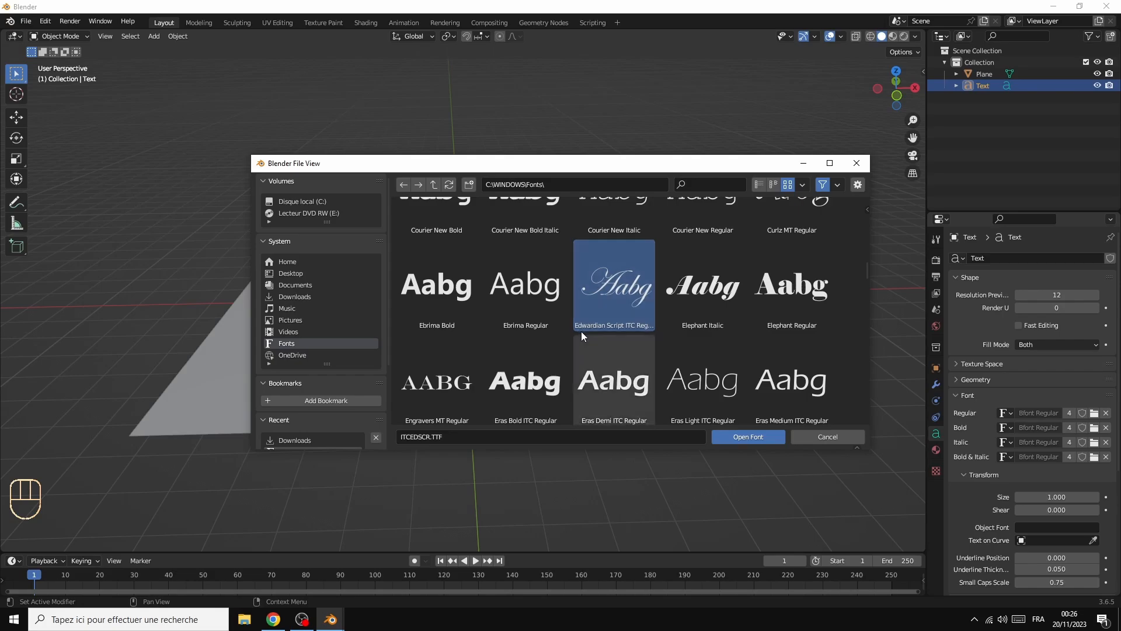
{"action": "left_click", "coordinate": [736, 438]}
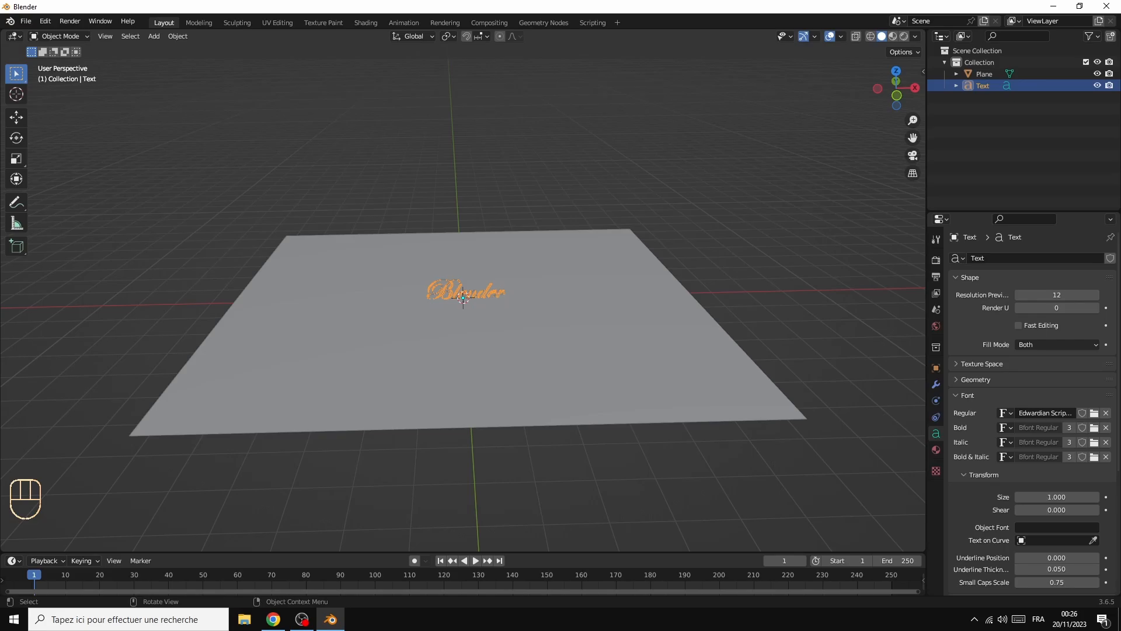
Scale the Blender text up uniformly to nearly half the plane's width and set its geometry Extrude to 0.09 m
{"action": "key", "text": "s"}
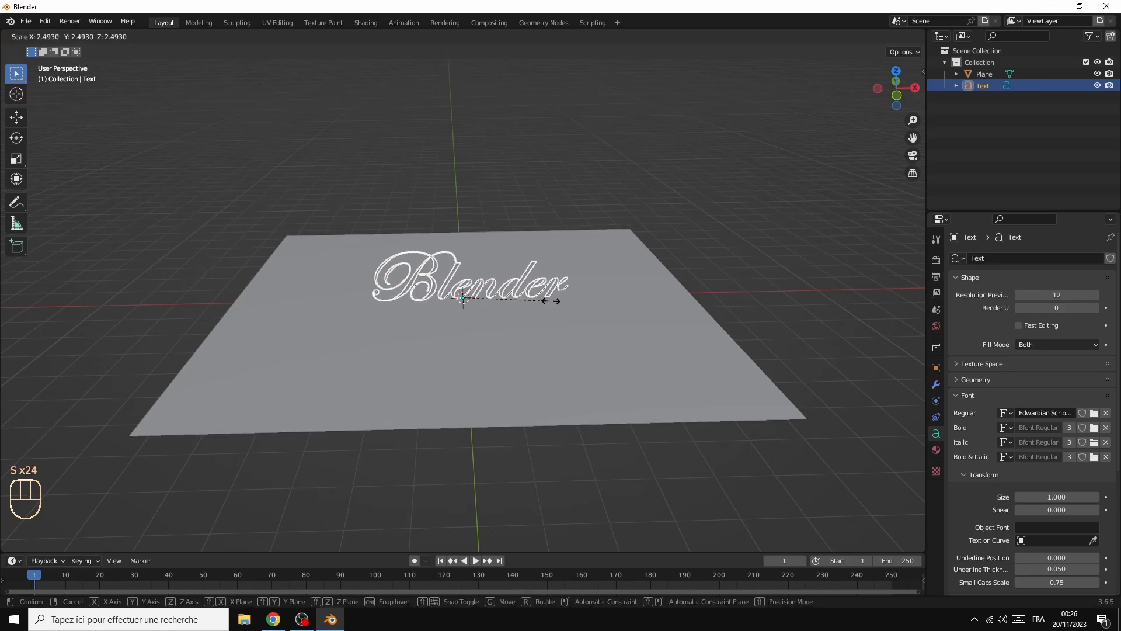
{"action": "left_click", "coordinate": [559, 302]}
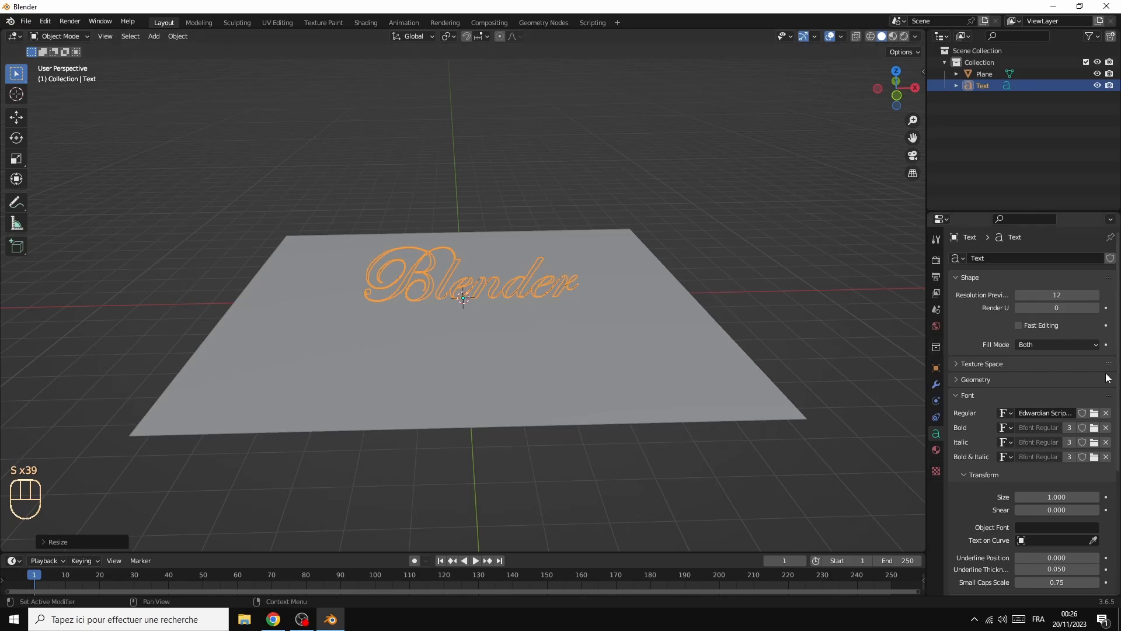
{"action": "left_click", "coordinate": [955, 380]}
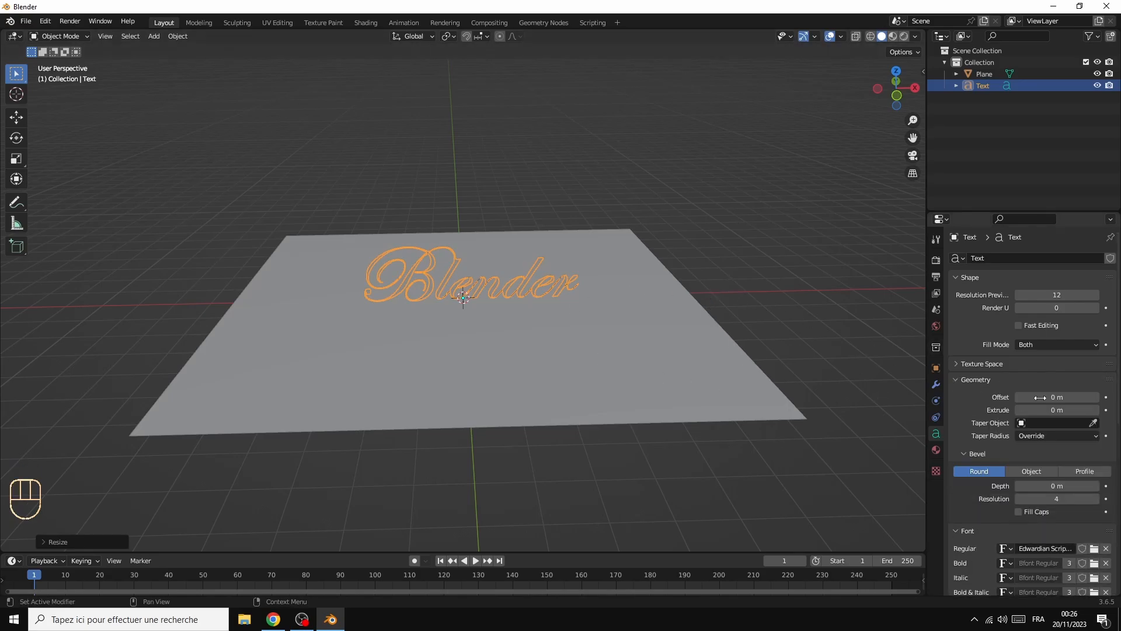
{"action": "left_click", "coordinate": [1097, 410]}
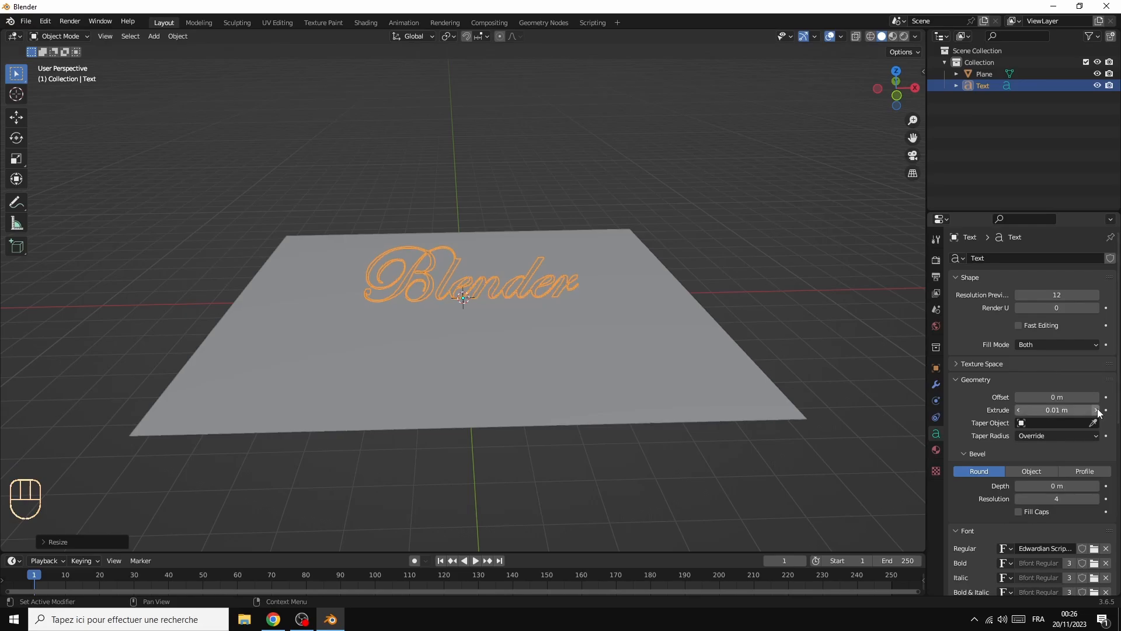
{"action": "left_click", "coordinate": [1097, 410]}
{"action": "left_click", "coordinate": [1097, 410]}
{"action": "left_click", "coordinate": [1097, 410]}
{"action": "left_click", "coordinate": [1098, 410]}
{"action": "left_click", "coordinate": [1097, 410]}
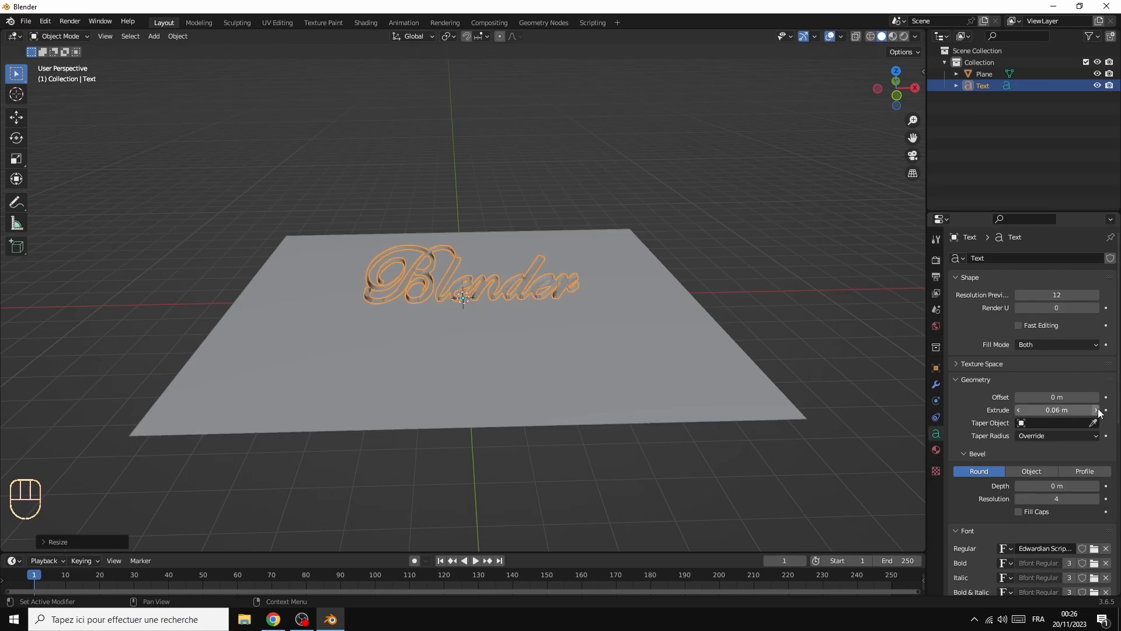
{"action": "left_click", "coordinate": [1097, 409]}
{"action": "left_click", "coordinate": [1098, 410]}
{"action": "left_click", "coordinate": [1097, 410]}
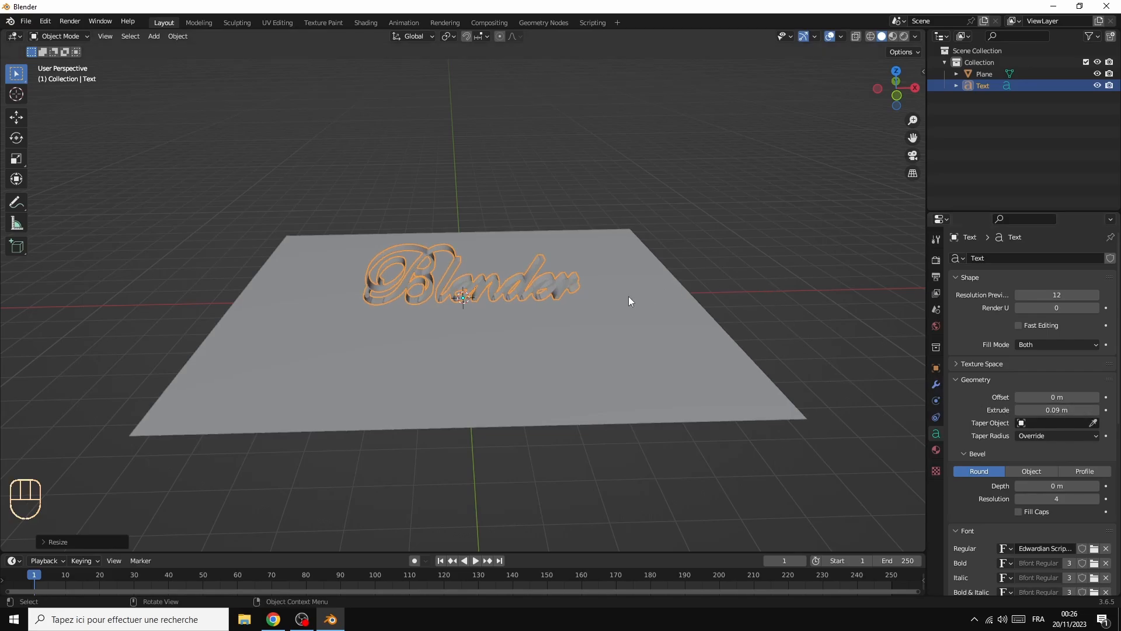
{"action": "left_click_drag", "start_coordinate": [919, 87], "coordinate": [919, 138]}
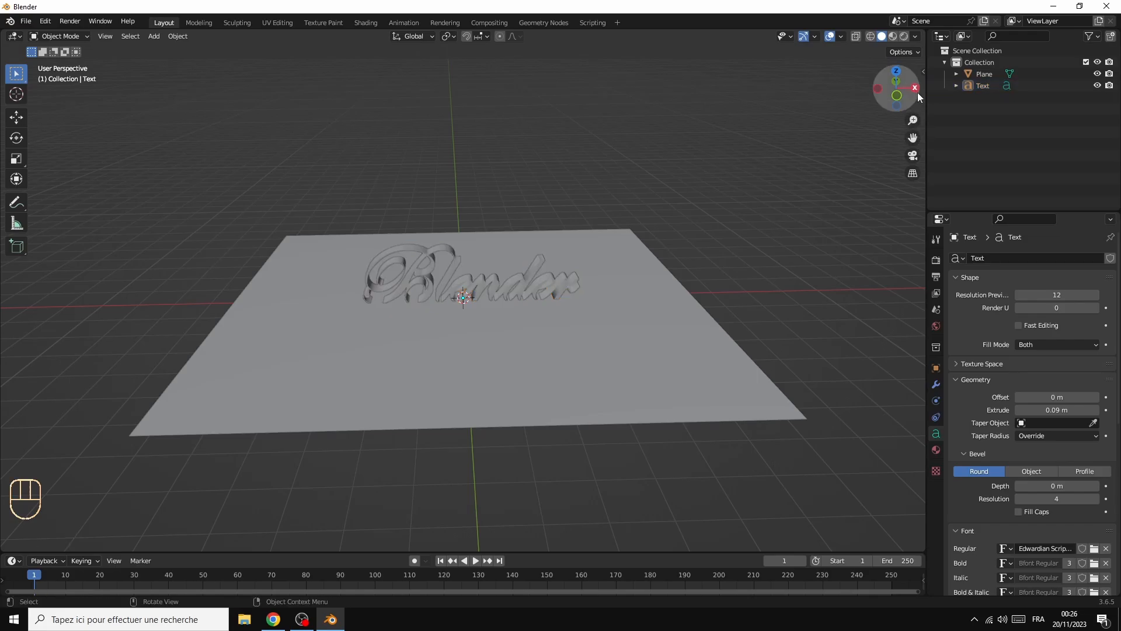
{"action": "mouse_move", "coordinate": [917, 92]}
{"action": "left_mouse_down"}
{"action": "mouse_move", "coordinate": [914, 142]}
{"action": "mouse_move", "coordinate": [914, 83]}
{"action": "mouse_move", "coordinate": [905, 107]}
{"action": "left_mouse_up"}
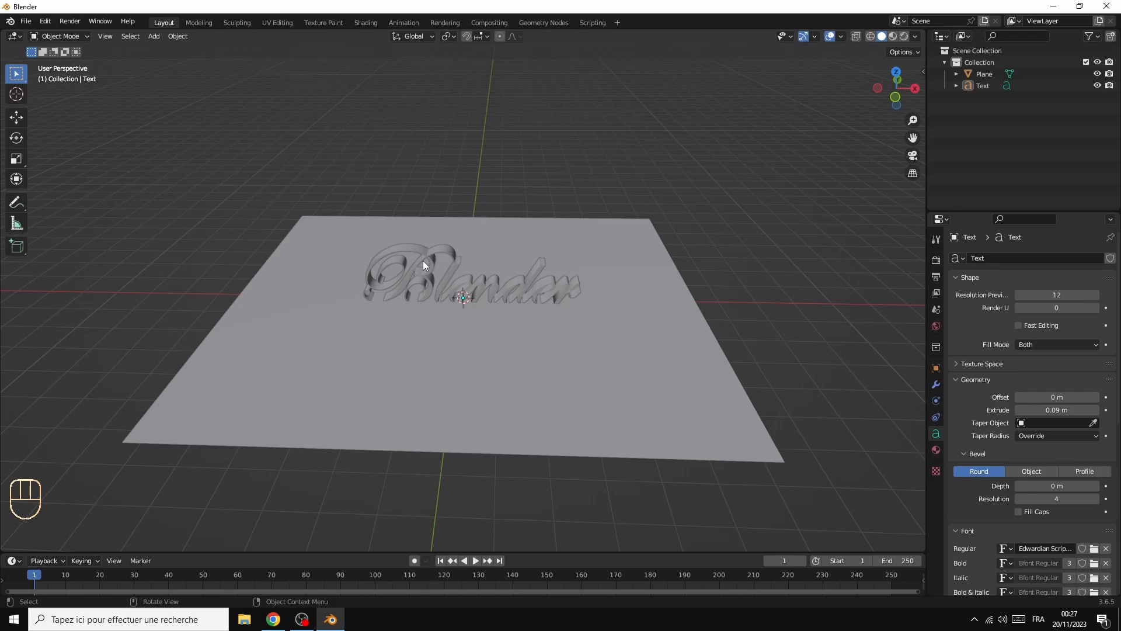
In the Shading workspace with Material Preview shading, give the plane a new material with a black Base Color
{"action": "left_click", "coordinate": [892, 36]}
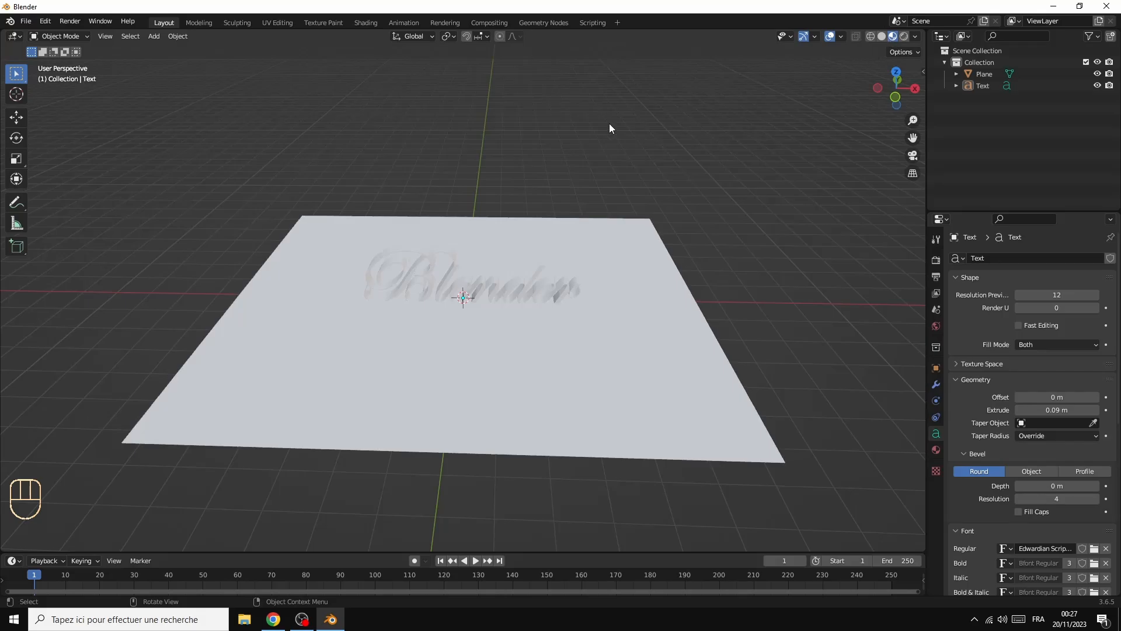
{"action": "left_click", "coordinate": [365, 22]}
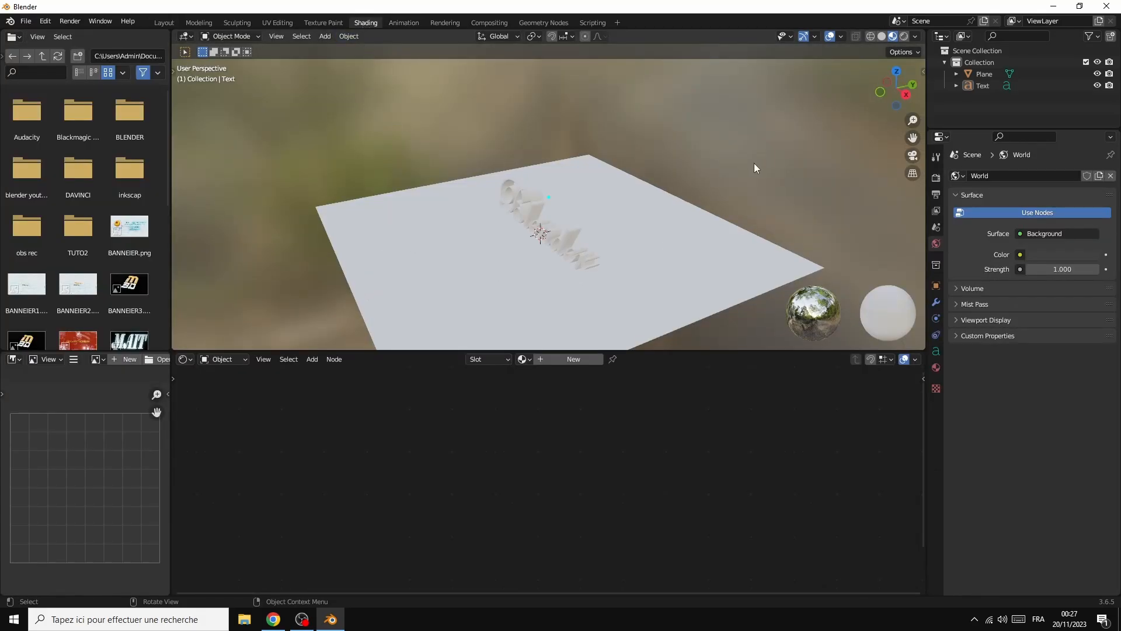
{"action": "left_click_drag", "start_coordinate": [907, 93], "coordinate": [979, 89]}
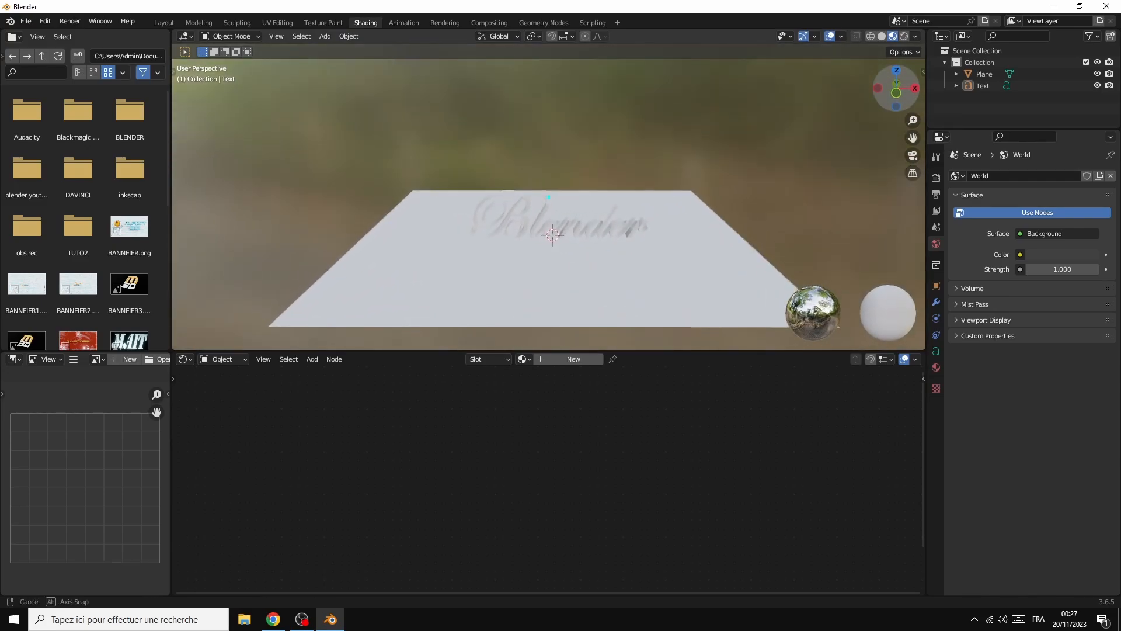
{"action": "left_click", "coordinate": [539, 284]}
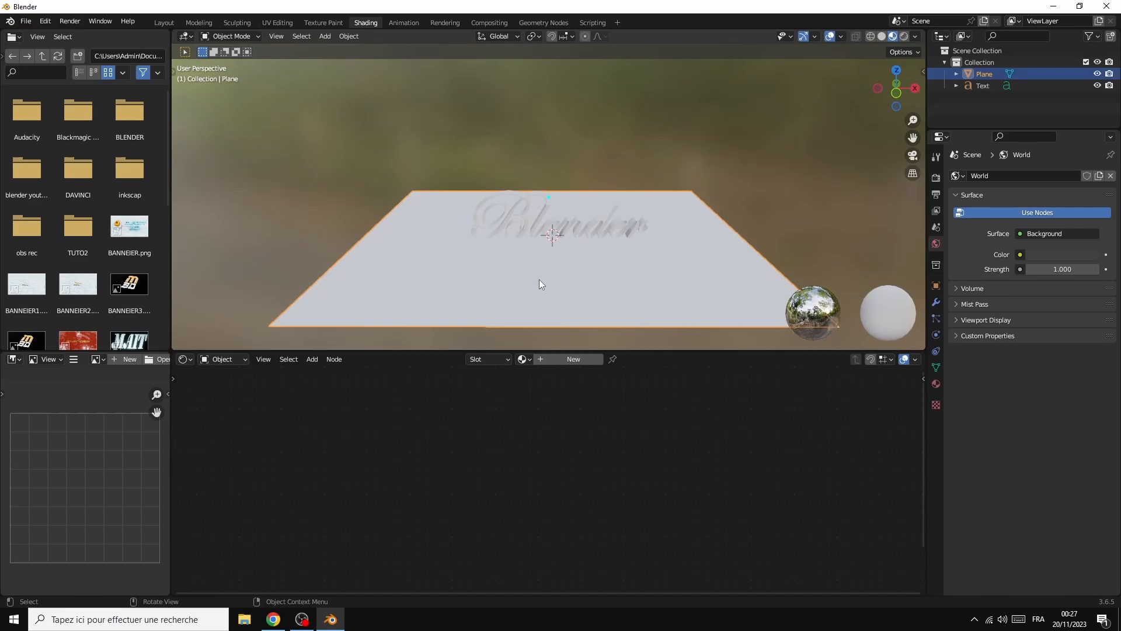
{"action": "left_click", "coordinate": [568, 357]}
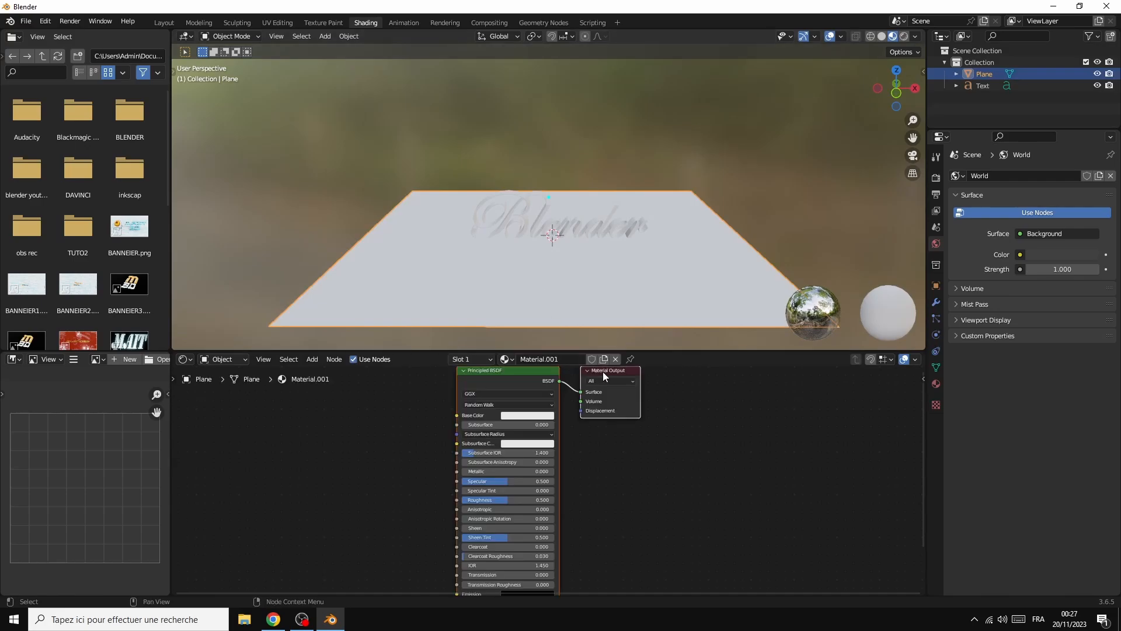
{"action": "left_click", "coordinate": [528, 416]}
{"action": "left_click_drag", "start_coordinate": [574, 299], "coordinate": [574, 354]}
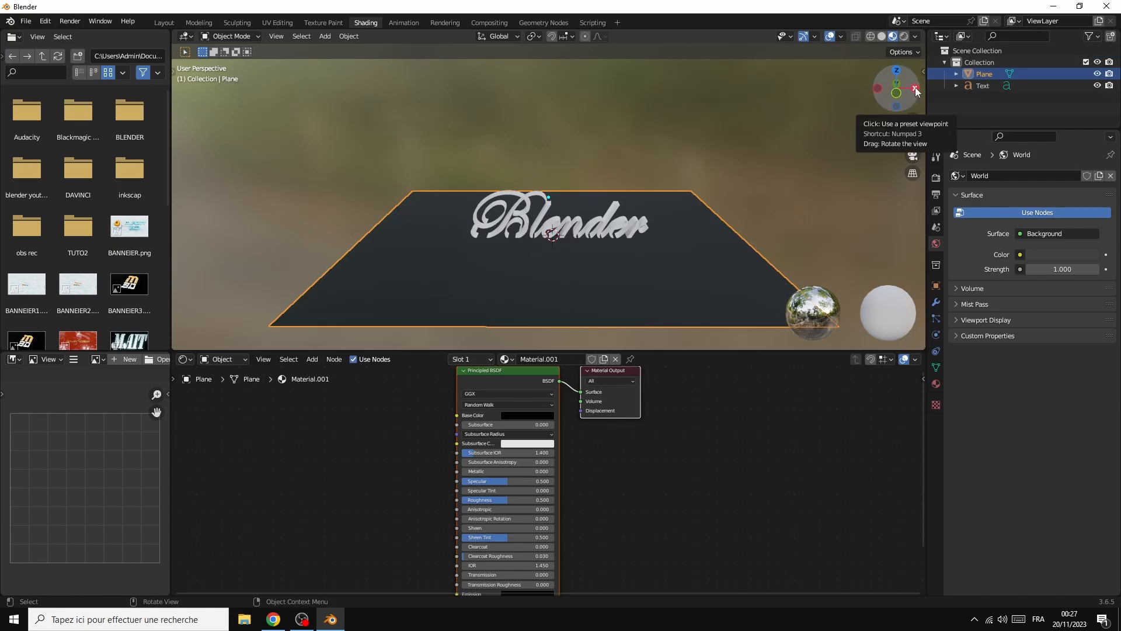
Lower the plane along the global Z axis by about 0.1 m to bring it toward the base of the Blender text
{"action": "left_click_drag", "start_coordinate": [911, 96], "coordinate": [912, 140]}
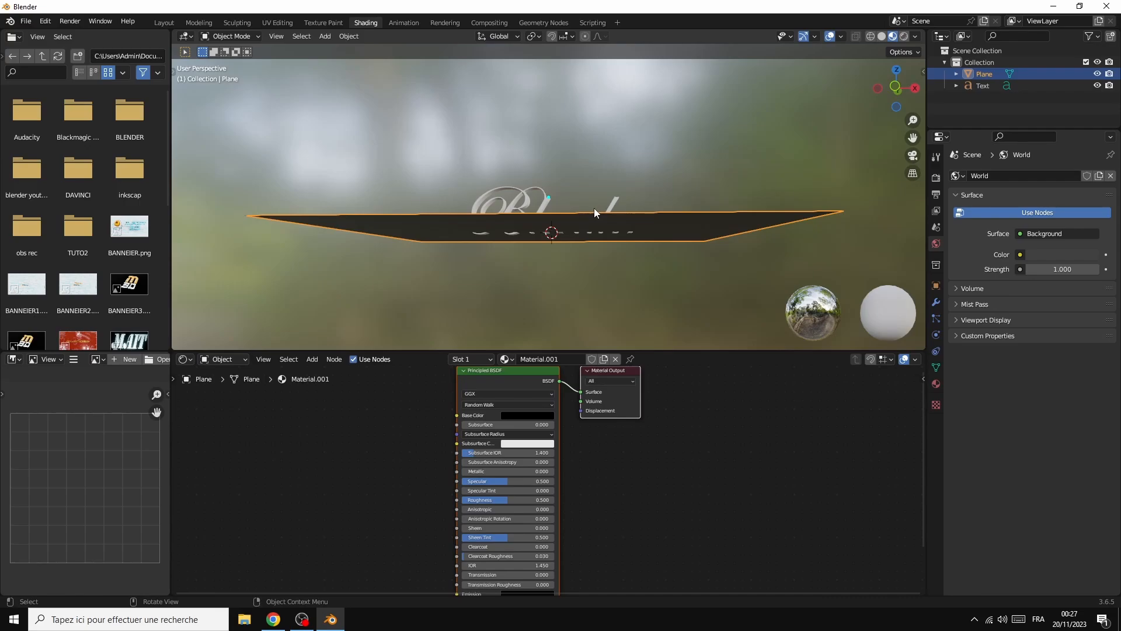
{"action": "key", "text": "g"}
{"action": "key", "text": "z"}
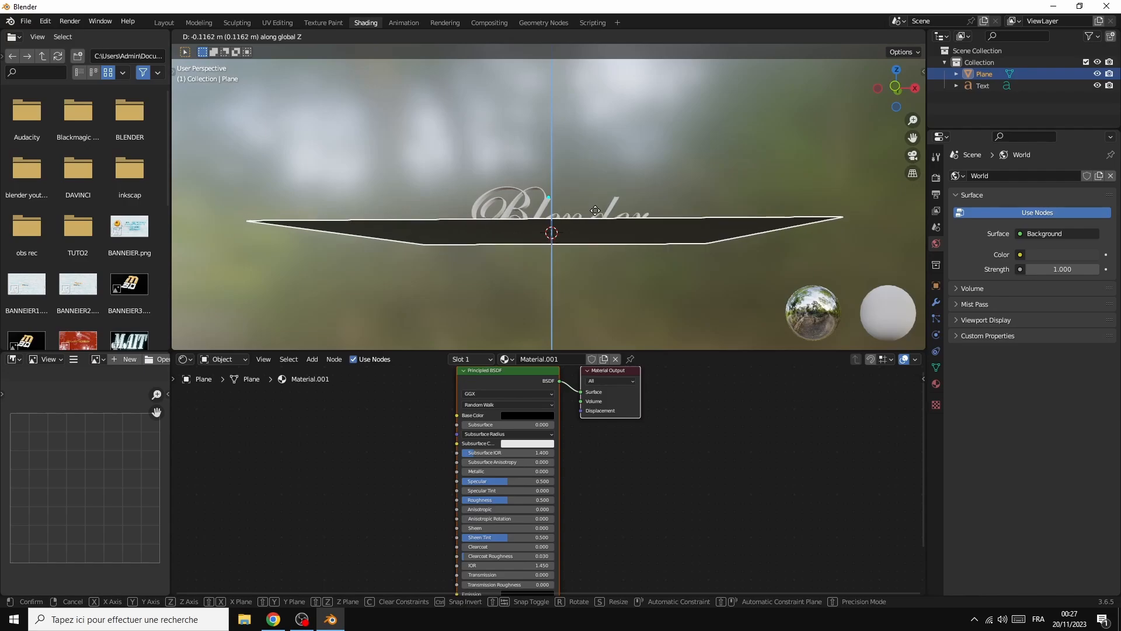
{"action": "left_click", "coordinate": [595, 212]}
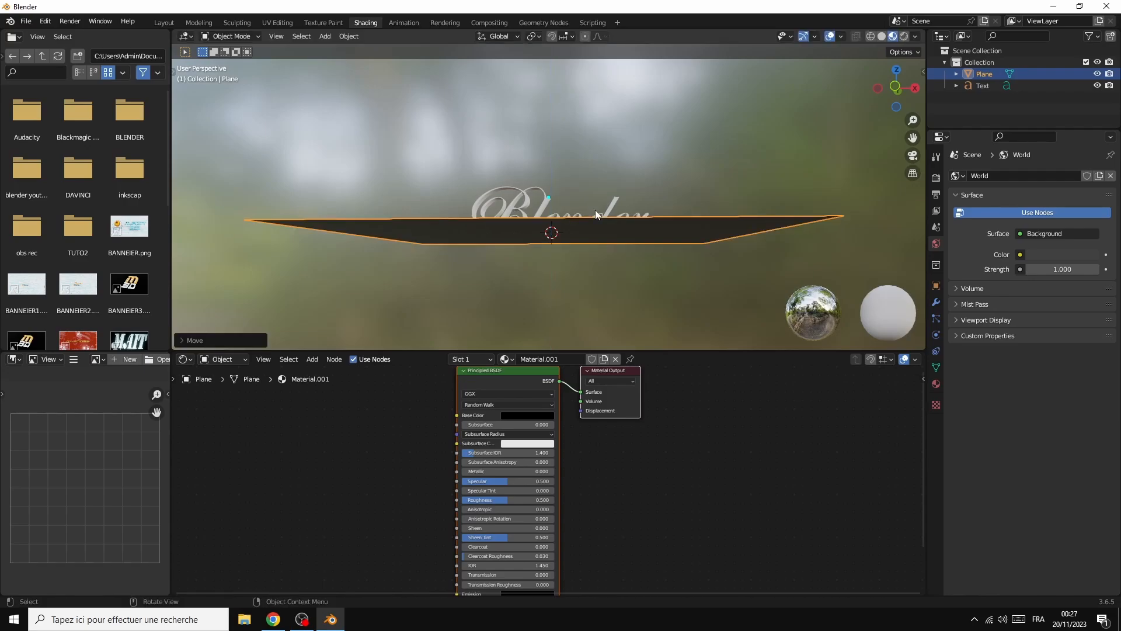
{"action": "left_click_drag", "start_coordinate": [915, 92], "coordinate": [915, 128]}
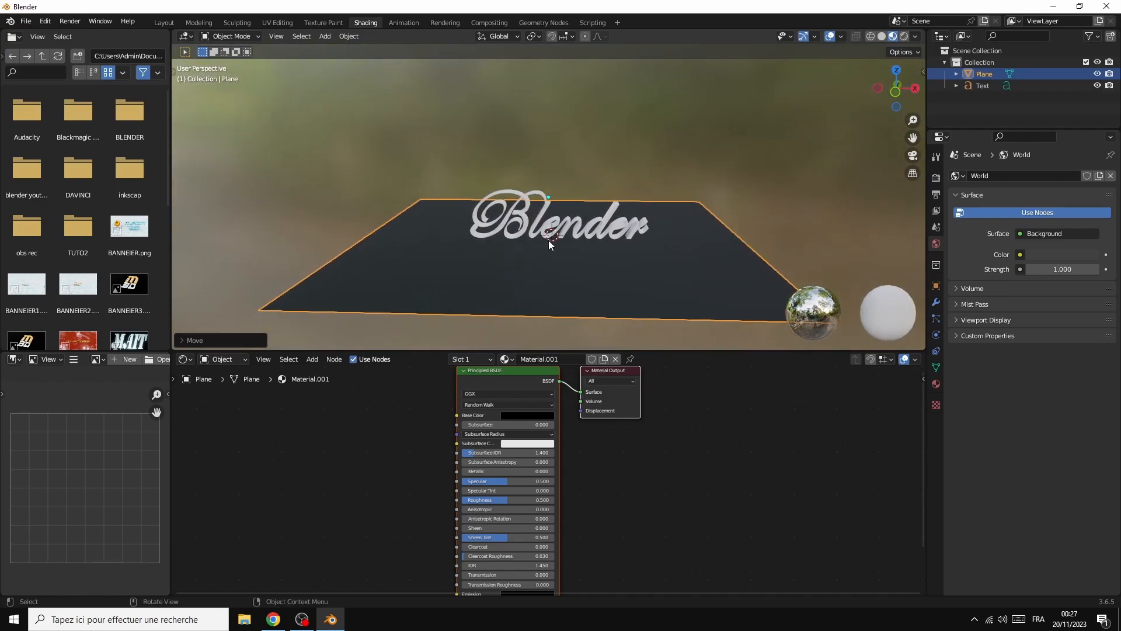
Give the Blender text a new material with a grey Base Color, Metallic 1.000 and Roughness 0.164
{"action": "left_click", "coordinate": [552, 226]}
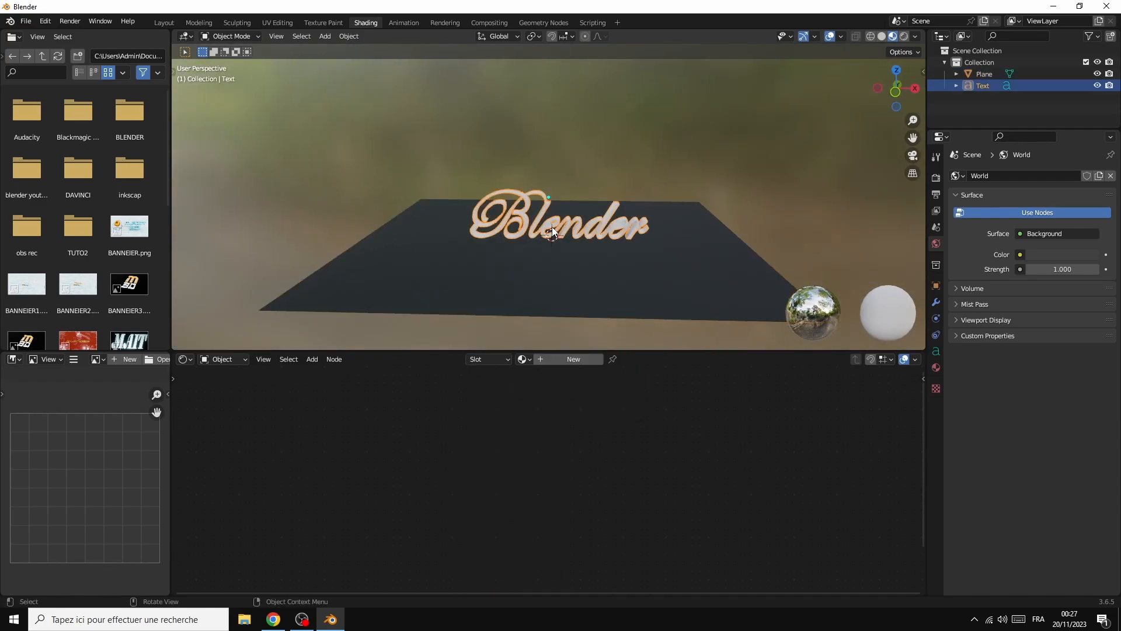
{"action": "left_click", "coordinate": [564, 359]}
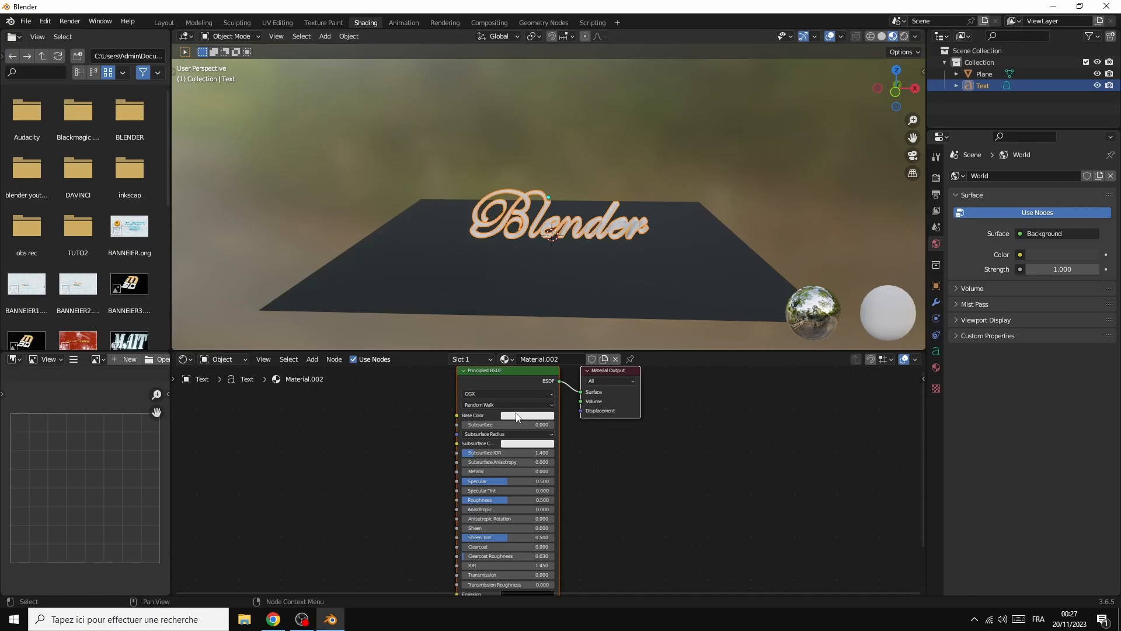
{"action": "left_click", "coordinate": [517, 416]}
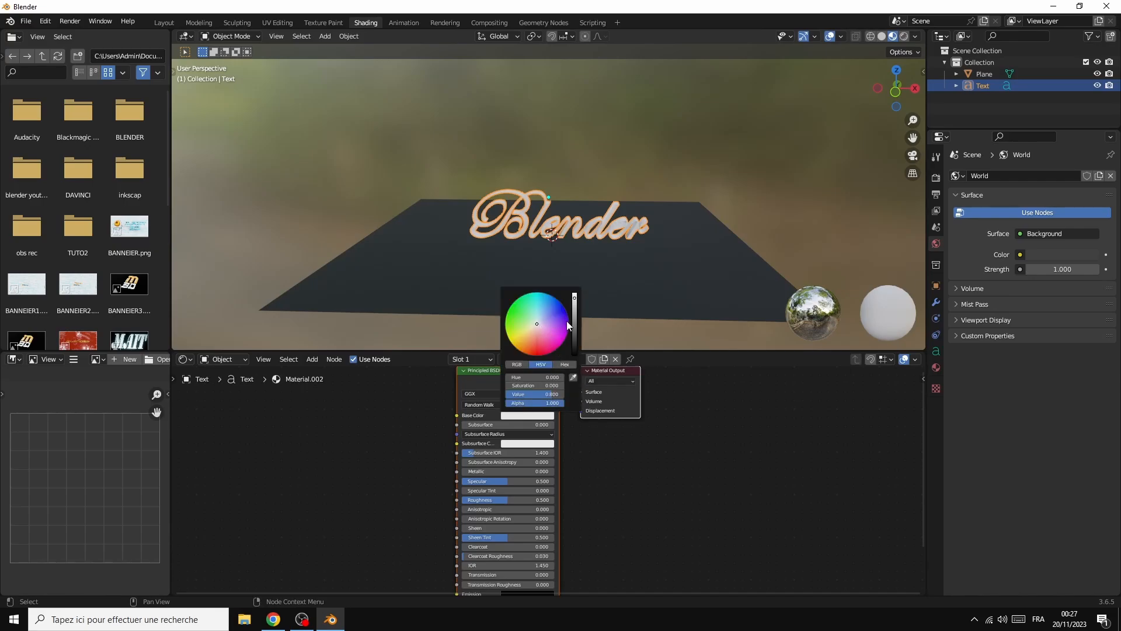
{"action": "mouse_move", "coordinate": [574, 297]}
{"action": "left_mouse_down"}
{"action": "mouse_move", "coordinate": [575, 331]}
{"action": "mouse_move", "coordinate": [575, 315]}
{"action": "left_mouse_up"}
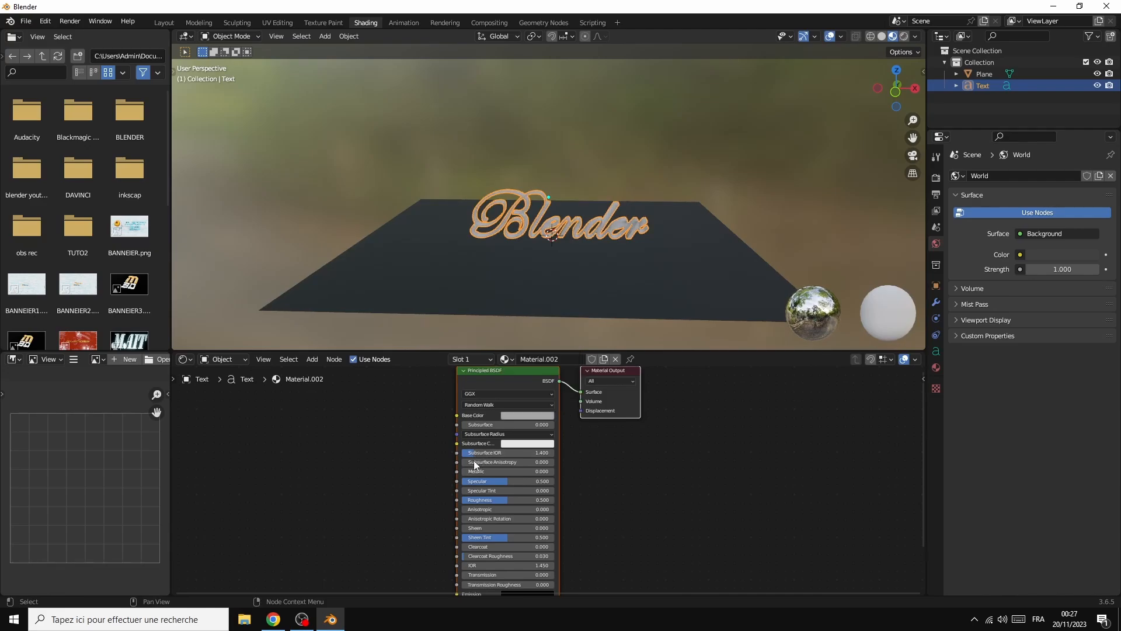
{"action": "left_click_drag", "start_coordinate": [471, 471], "coordinate": [481, 499]}
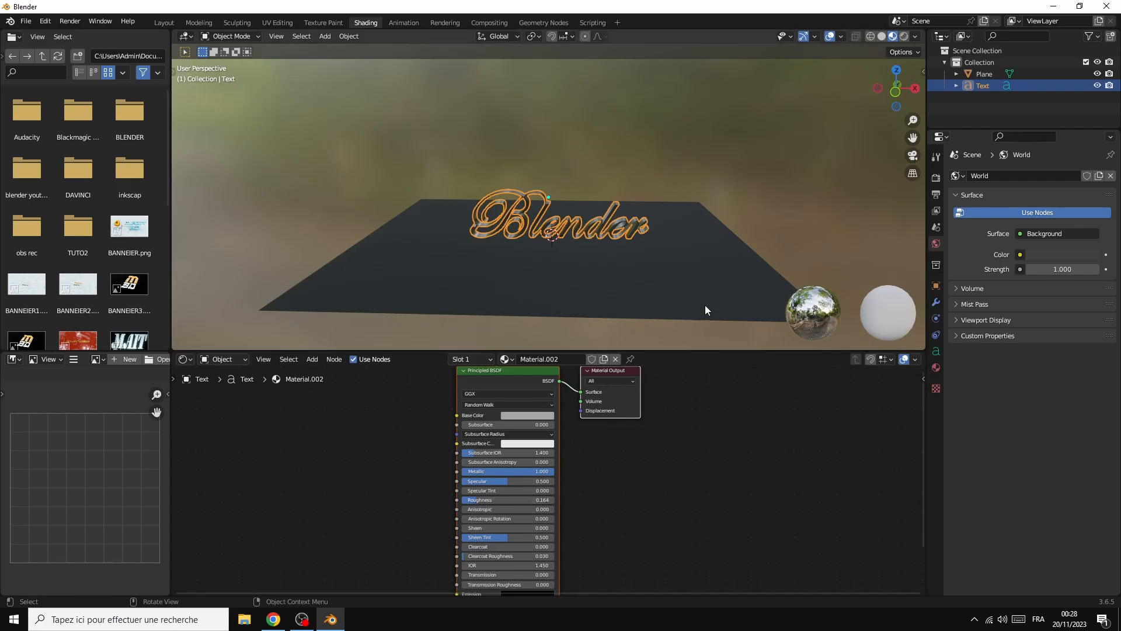
{"action": "left_click", "coordinate": [726, 163]}
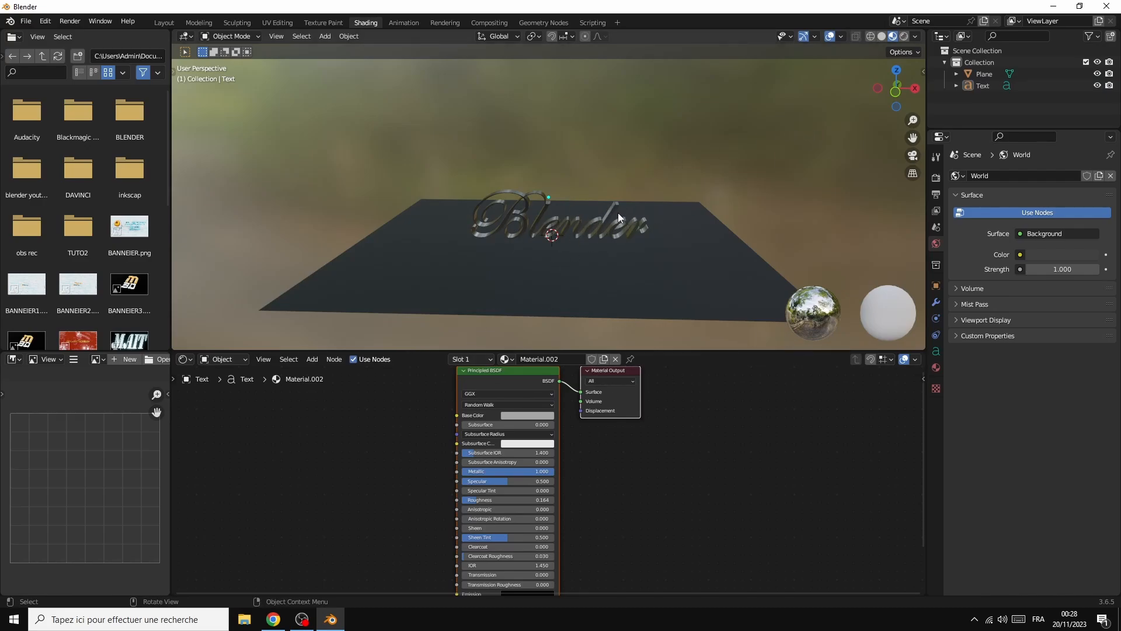
Display the scene in Rendered shading and assign an Environment Texture to the World background color
{"action": "left_click", "coordinate": [904, 37]}
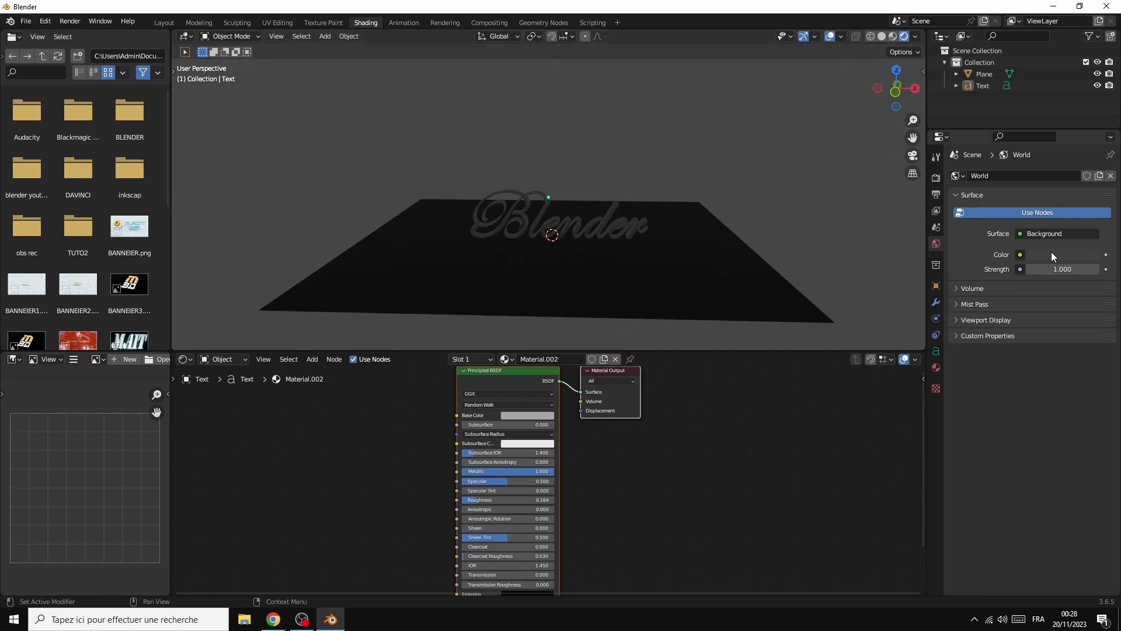
{"action": "left_click", "coordinate": [1020, 256]}
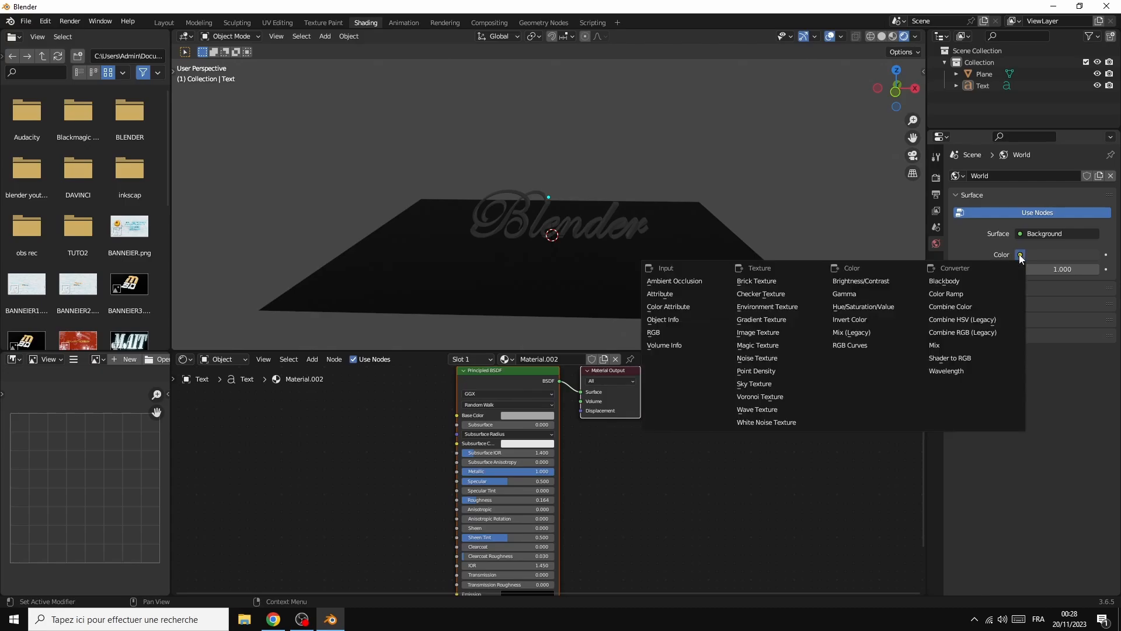
{"action": "left_click", "coordinate": [790, 306]}
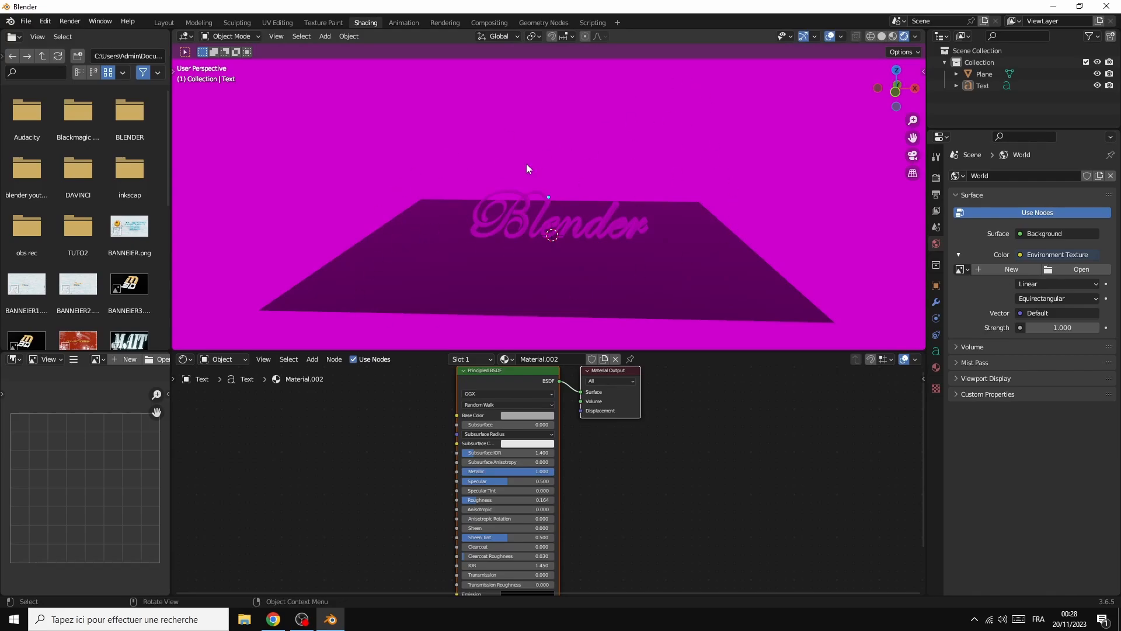
Load small_empty_room_3_4k.exr from the Downloads folder as the world's environment image
{"action": "left_click", "coordinate": [1082, 270]}
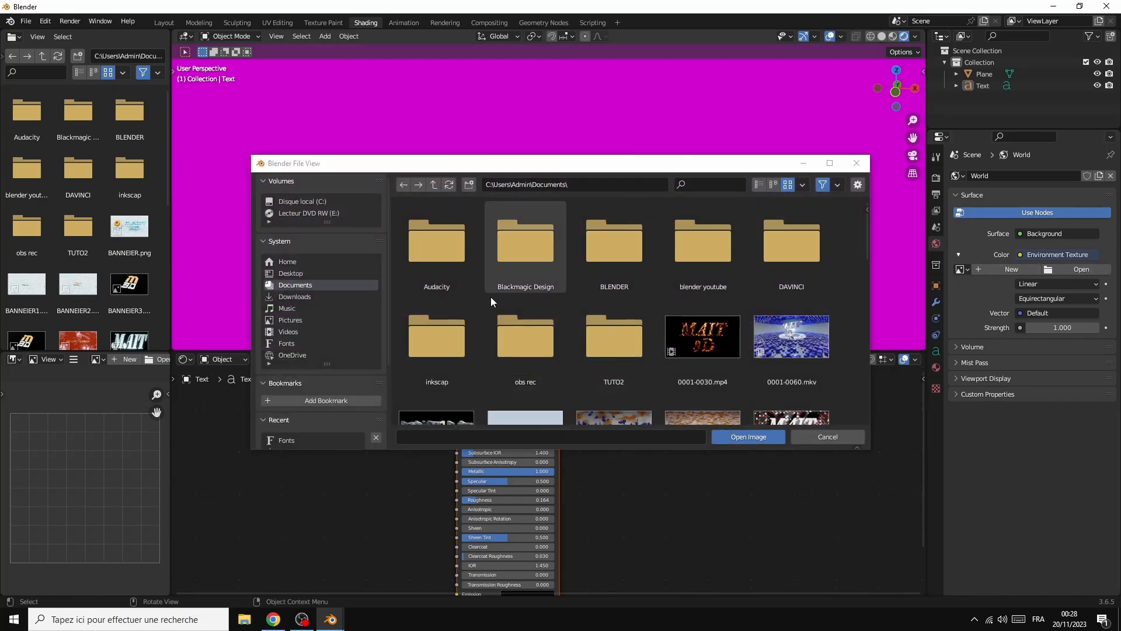
{"action": "left_click", "coordinate": [305, 297]}
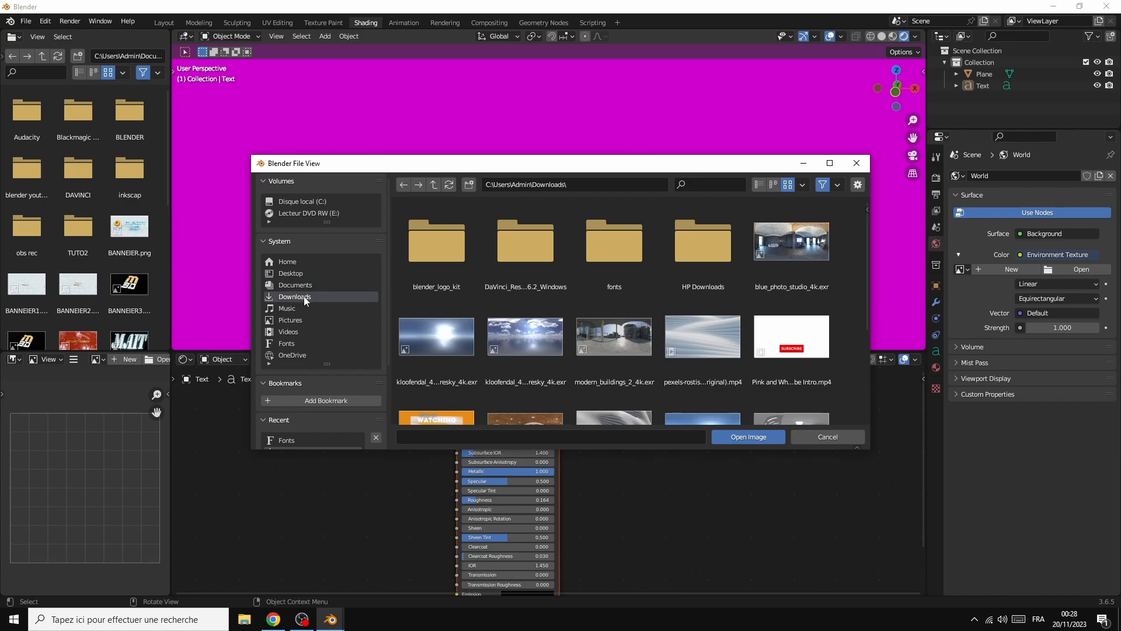
{"action": "scroll", "coordinate": [759, 327], "scroll_direction": "down", "scroll_amount": 3}
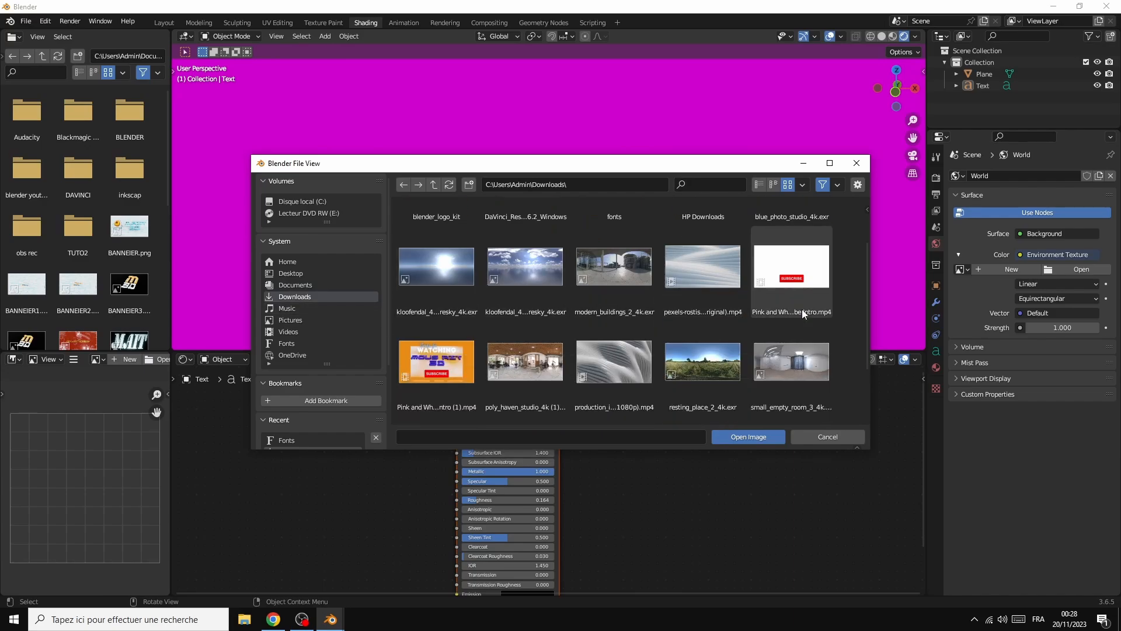
{"action": "scroll", "coordinate": [802, 312], "scroll_direction": "down", "scroll_amount": 1}
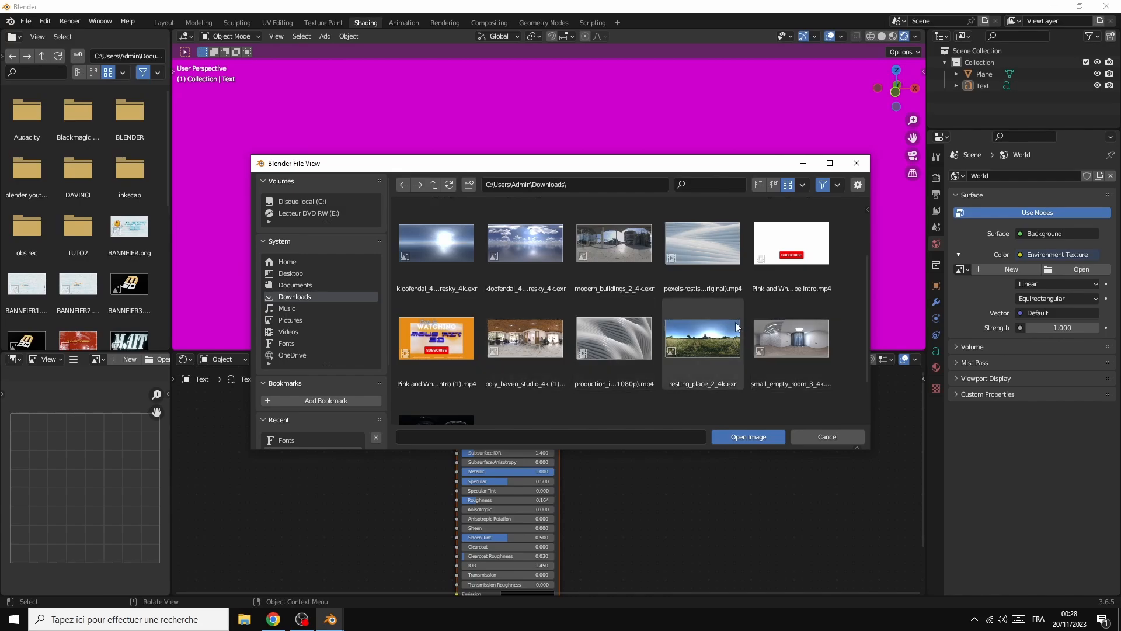
{"action": "left_click", "coordinate": [786, 331]}
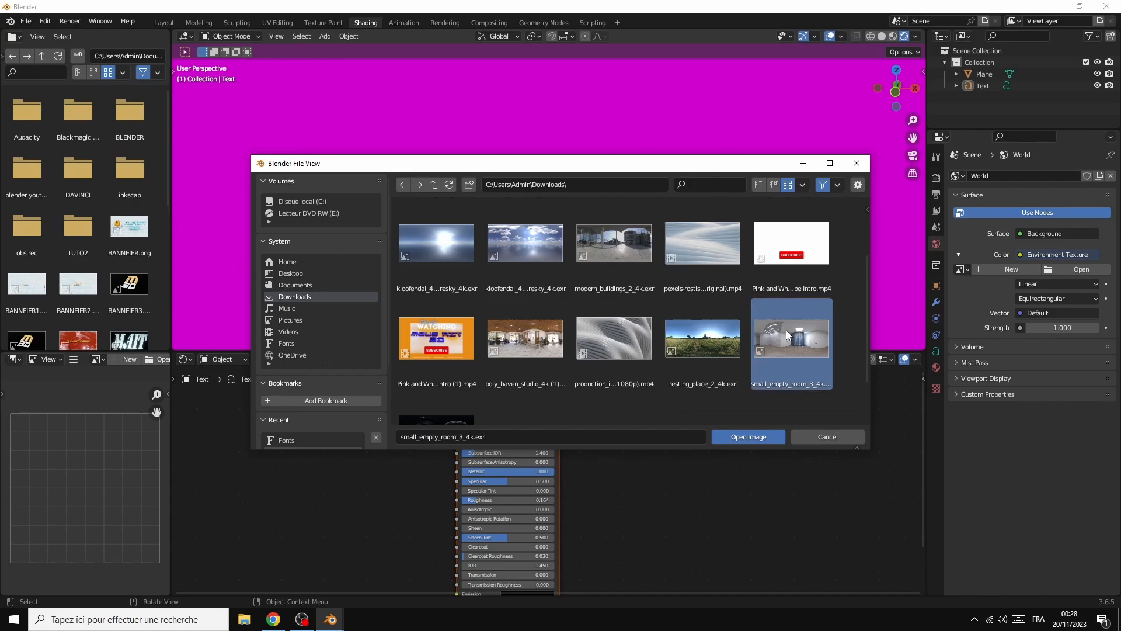
{"action": "left_click", "coordinate": [744, 437]}
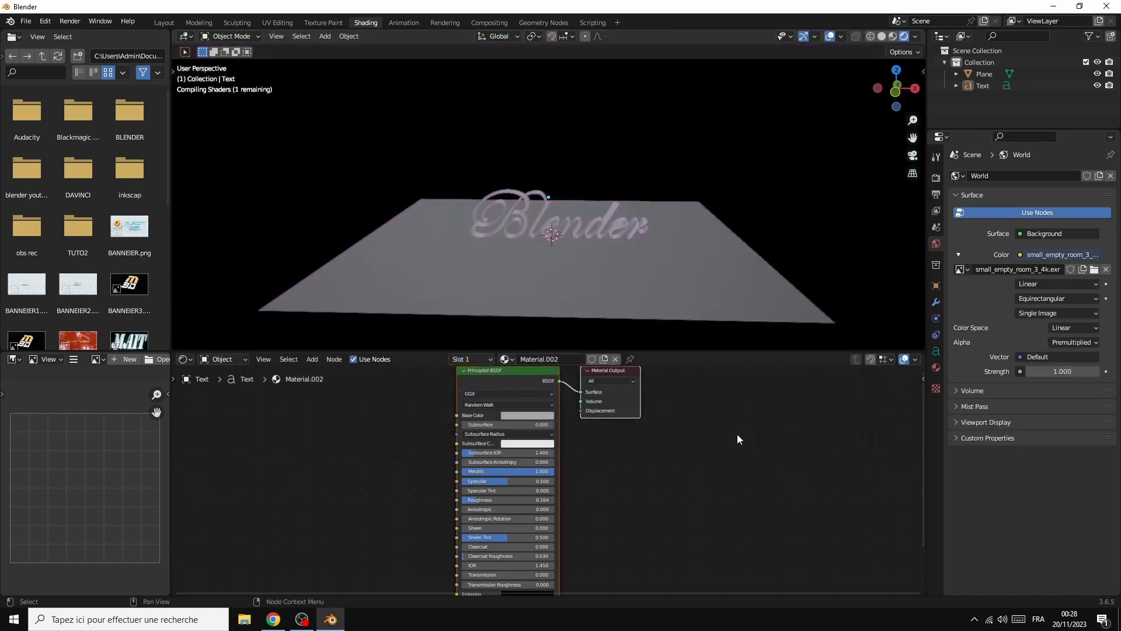
Replace the world's environment image with modern_buildings_2_4k.exr from the Downloads folder
{"action": "left_click", "coordinate": [1094, 269]}
{"action": "scroll", "coordinate": [619, 360], "scroll_direction": "down", "scroll_amount": 3}
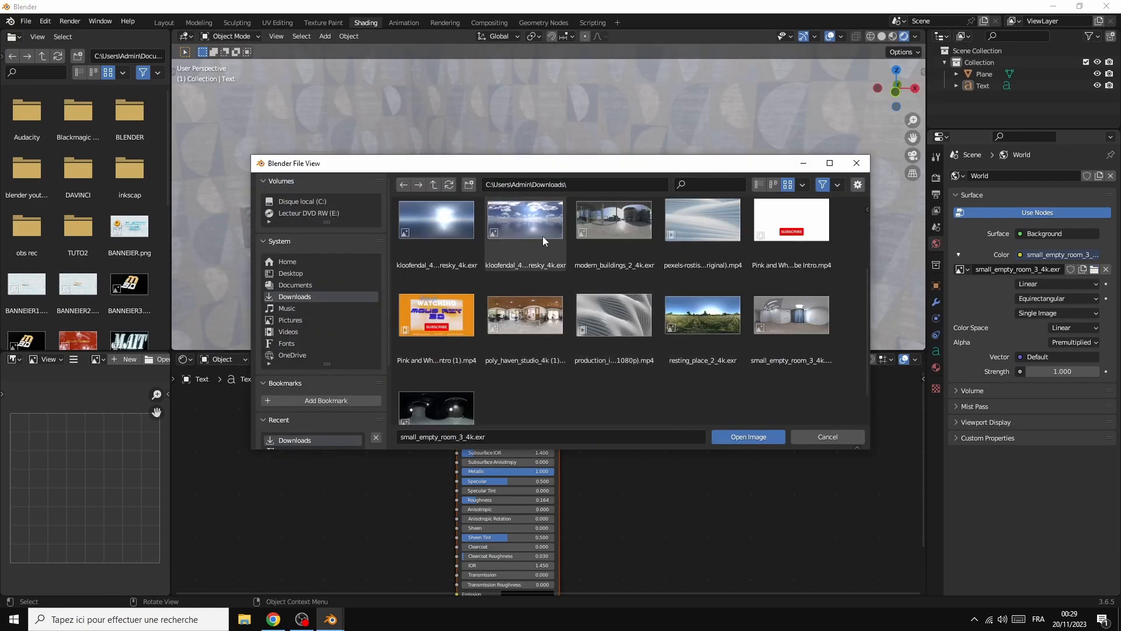
{"action": "left_click", "coordinate": [613, 213]}
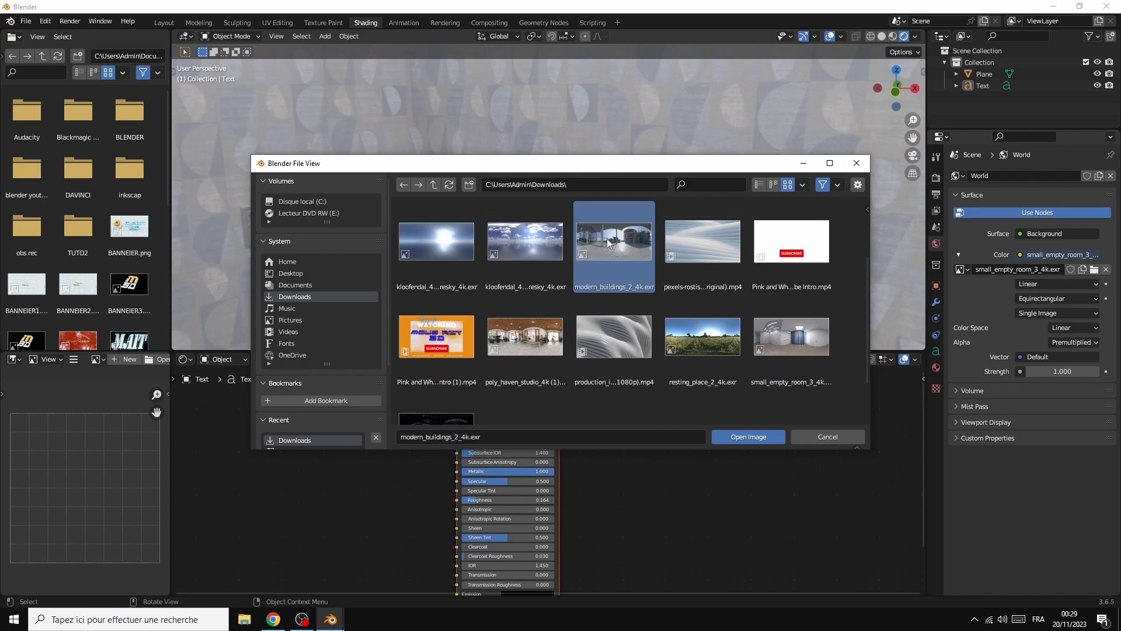
{"action": "left_click", "coordinate": [754, 436]}
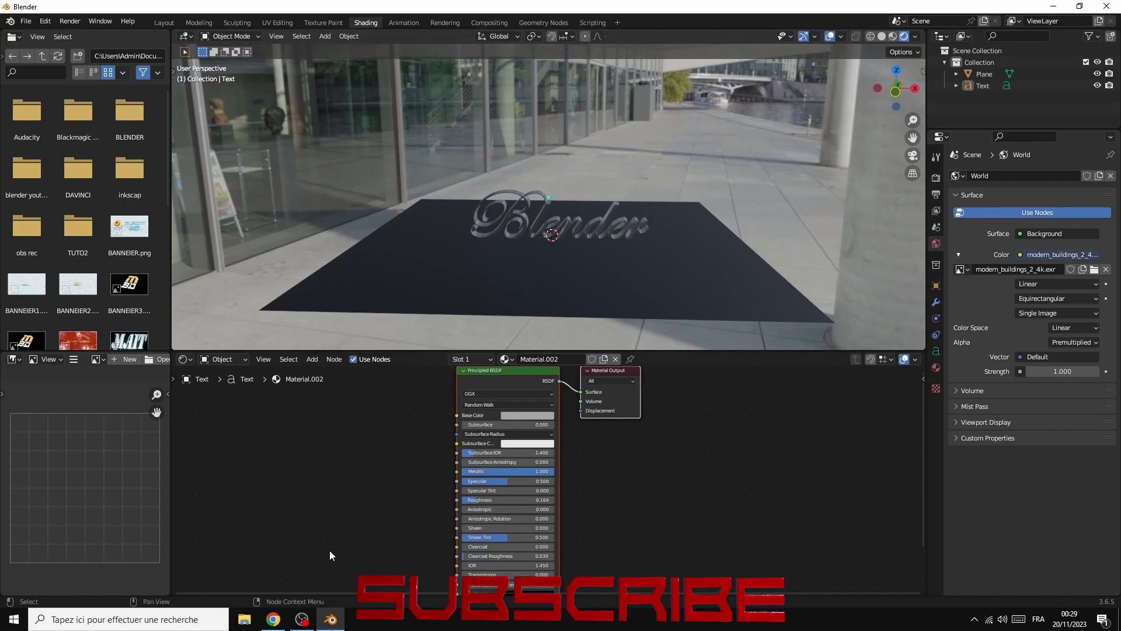
Switch to Chrome, search Google for "free hdri" and open the Poly Haven website
{"action": "left_click", "coordinate": [273, 620]}
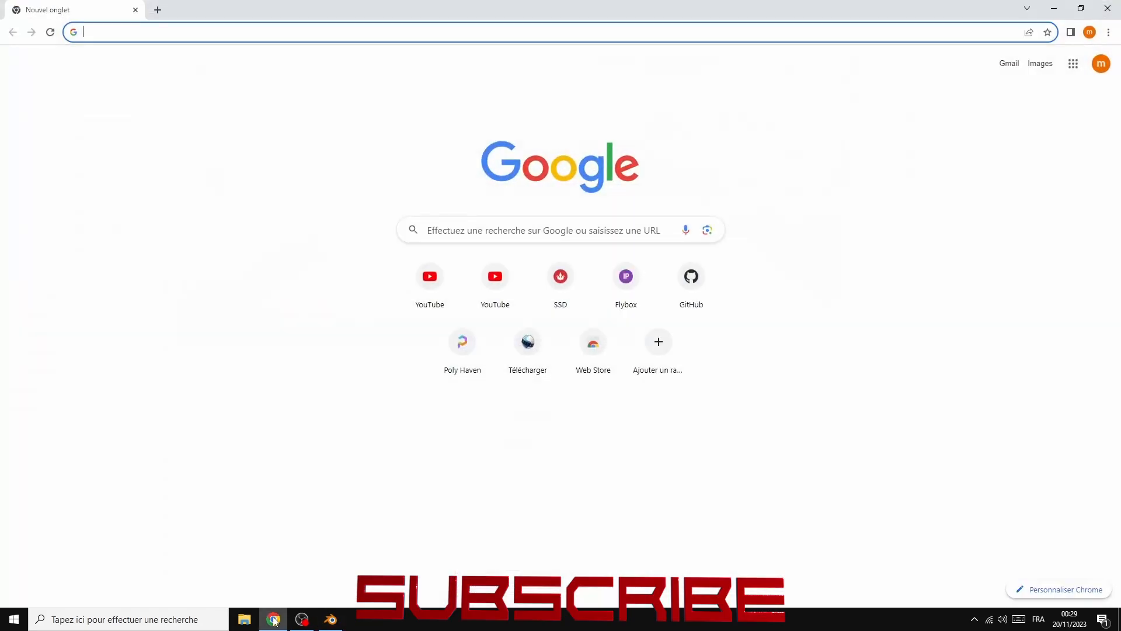
{"action": "left_click", "coordinate": [468, 230]}
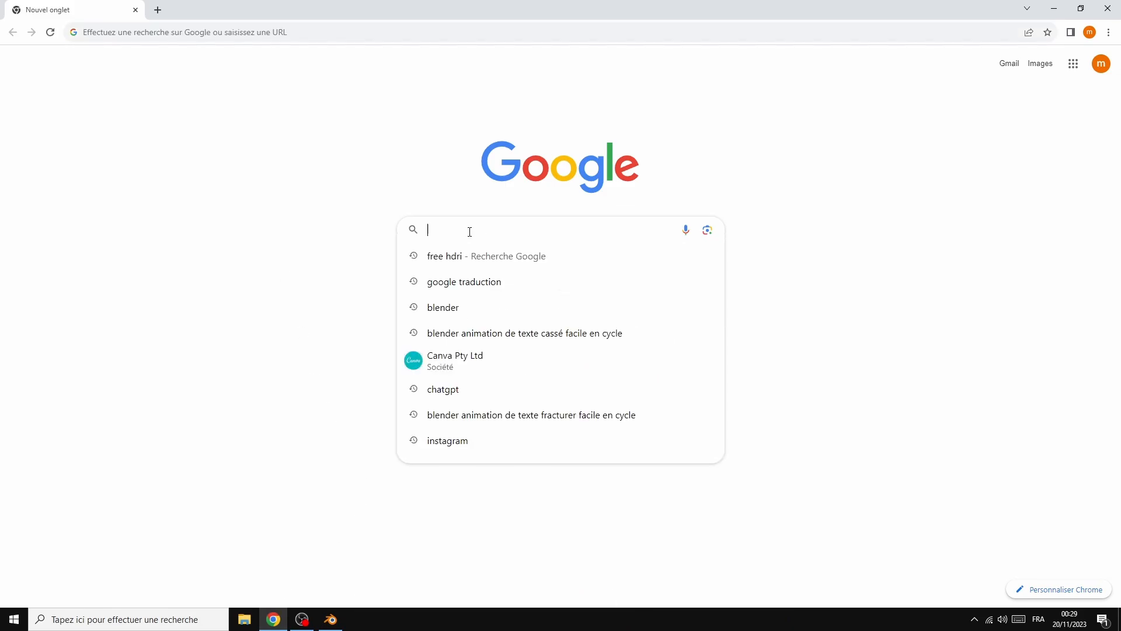
{"action": "left_click", "coordinate": [437, 260]}
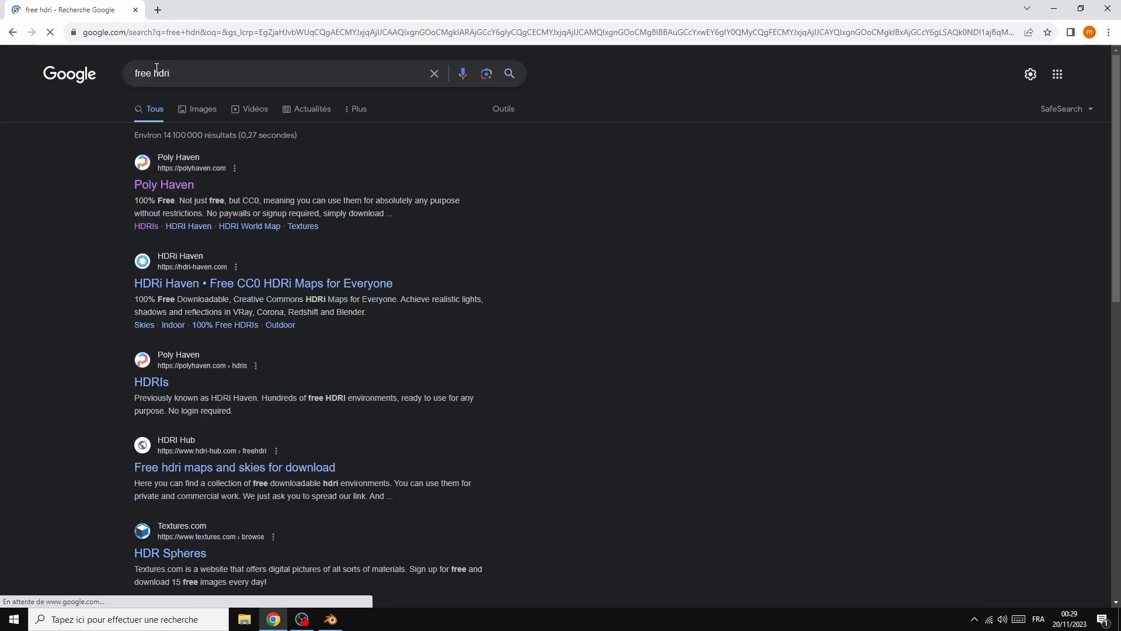
{"action": "left_click", "coordinate": [160, 185]}
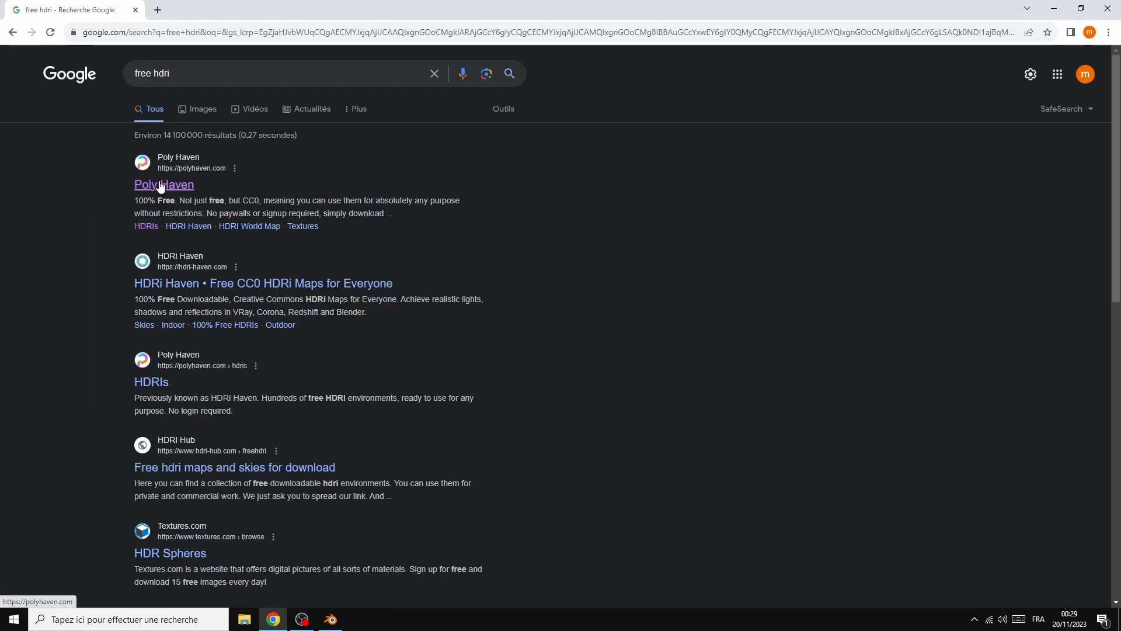
Open Poly Haven's HDRIs library and look through the available environment images
{"action": "scroll", "coordinate": [201, 317], "scroll_direction": "down", "scroll_amount": 5}
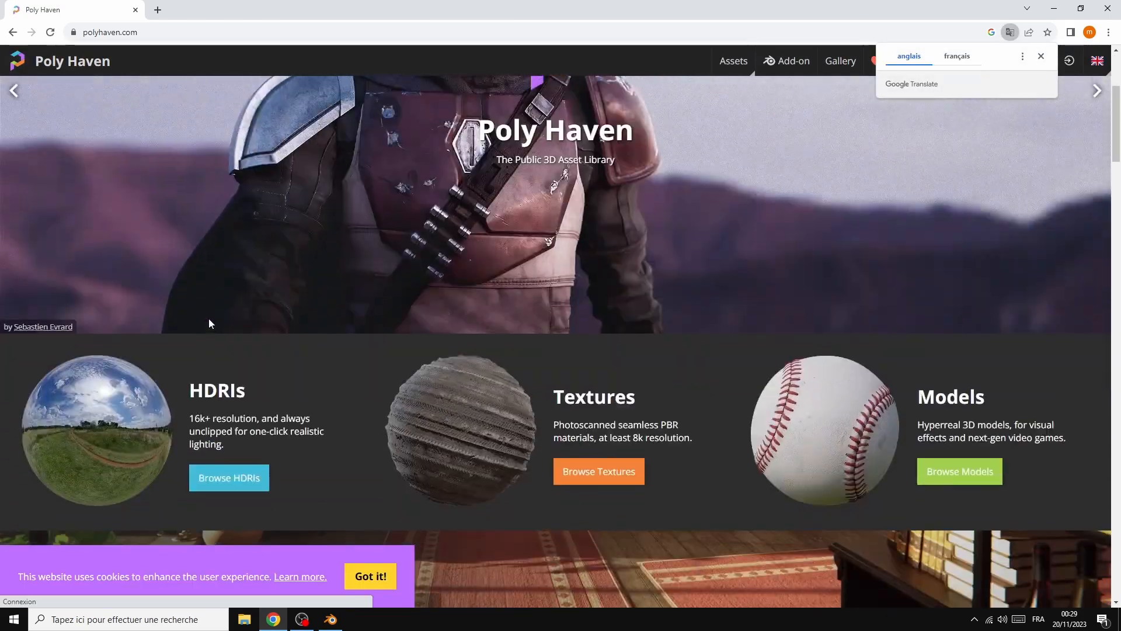
{"action": "left_click", "coordinate": [92, 306]}
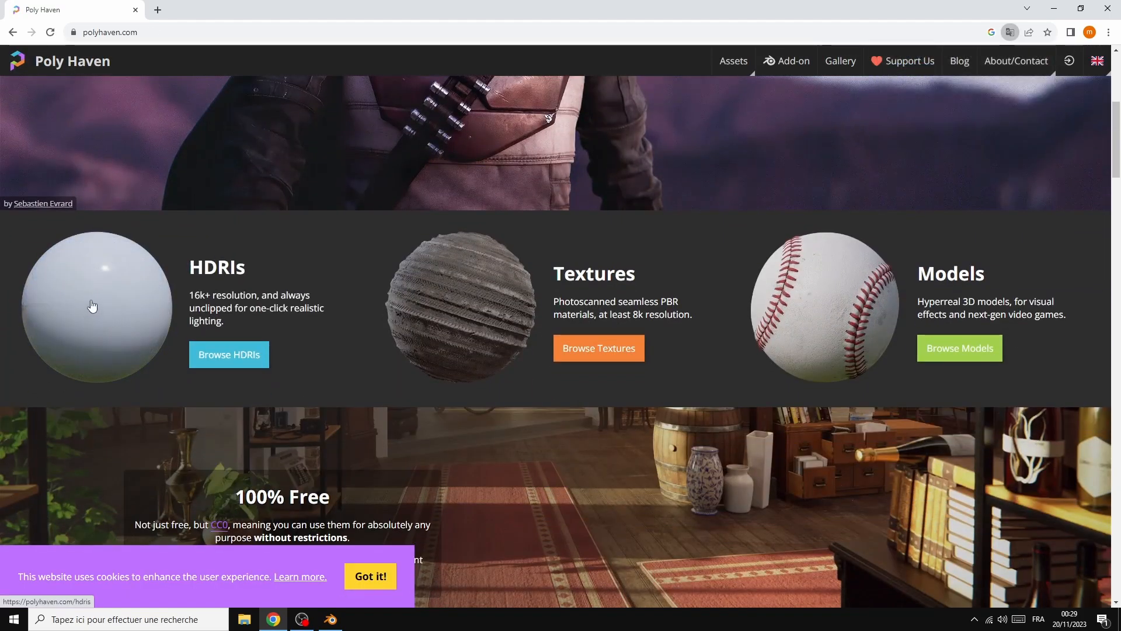
{"action": "scroll", "coordinate": [582, 256], "scroll_direction": "down", "scroll_amount": 15}
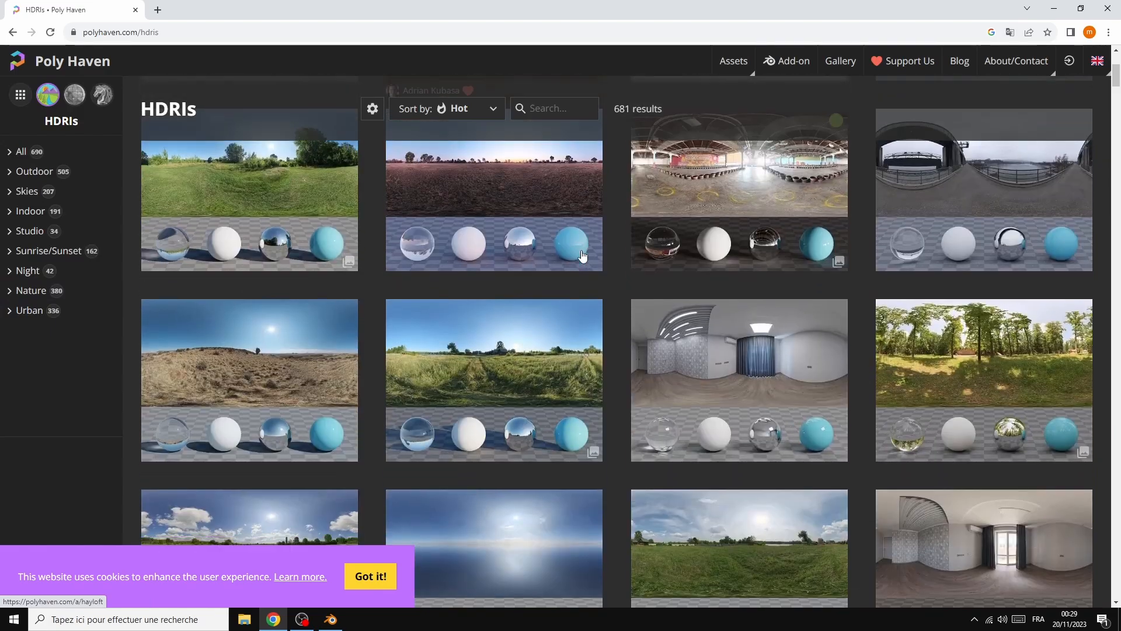
Switch back to Blender, add a camera to the scene and align it to the current view
{"action": "scroll", "coordinate": [579, 248], "scroll_direction": "down", "scroll_amount": 5}
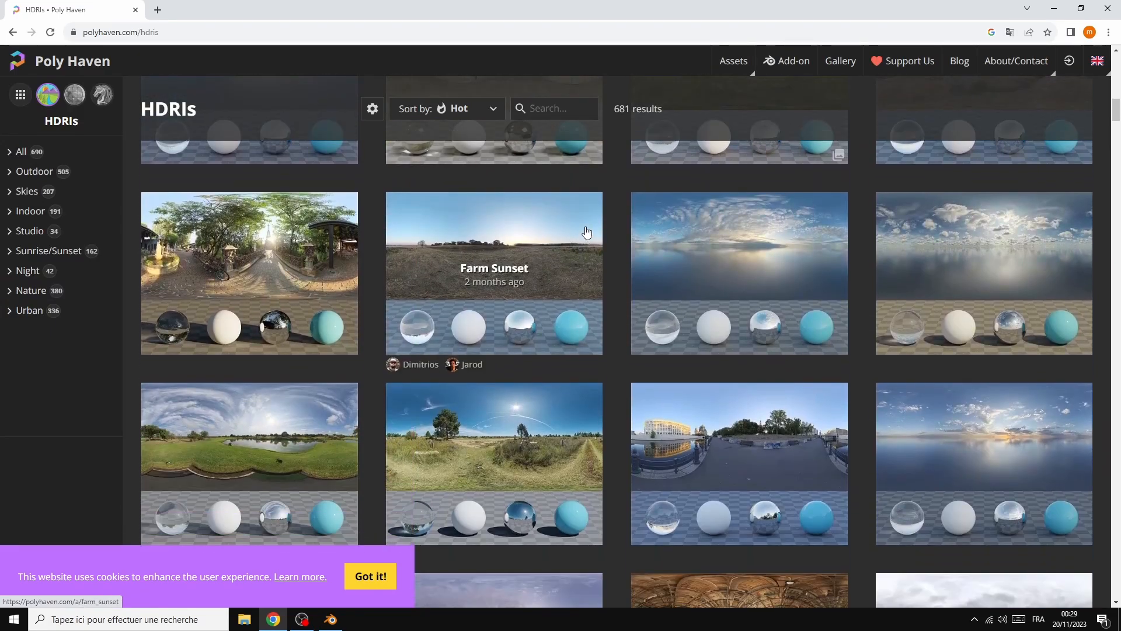
{"action": "left_click", "coordinate": [330, 621]}
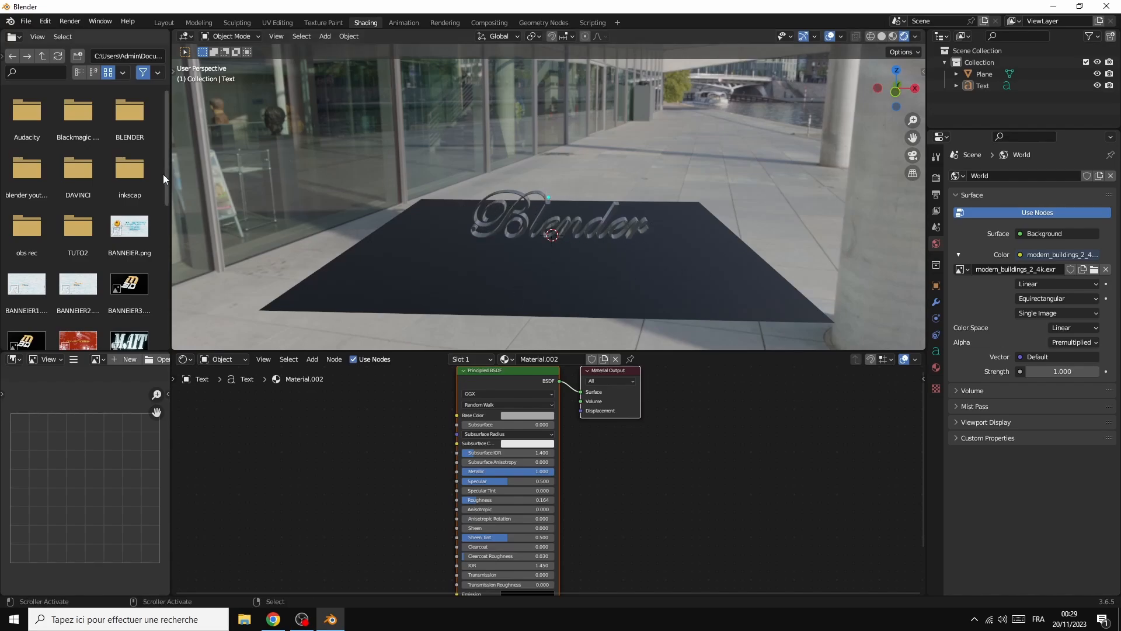
{"action": "left_click", "coordinate": [325, 36]}
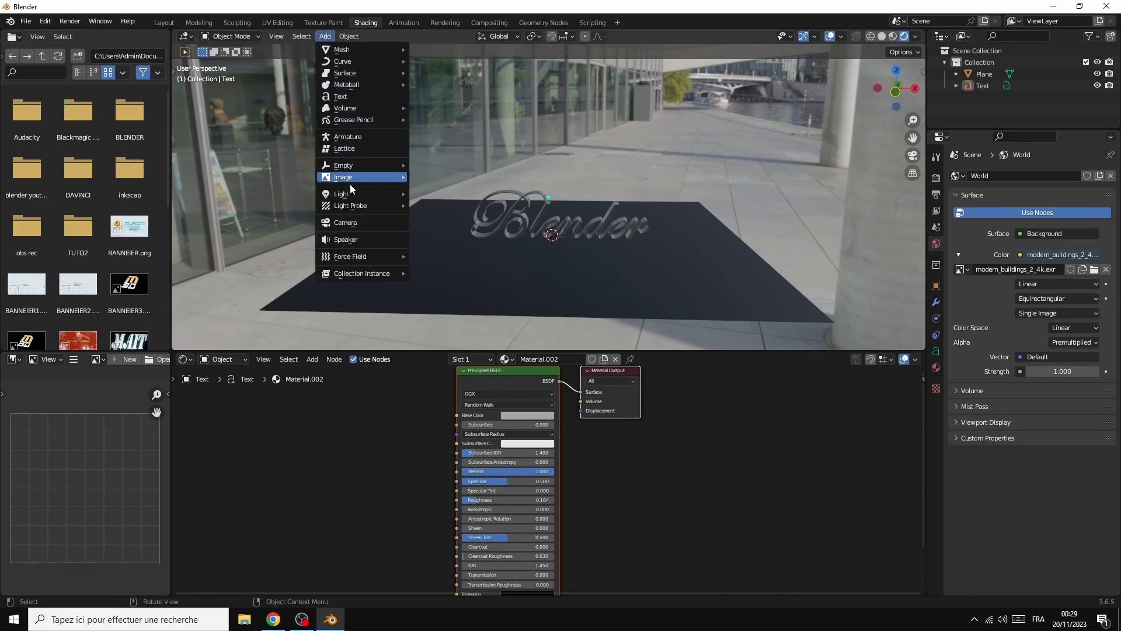
{"action": "left_click", "coordinate": [354, 223]}
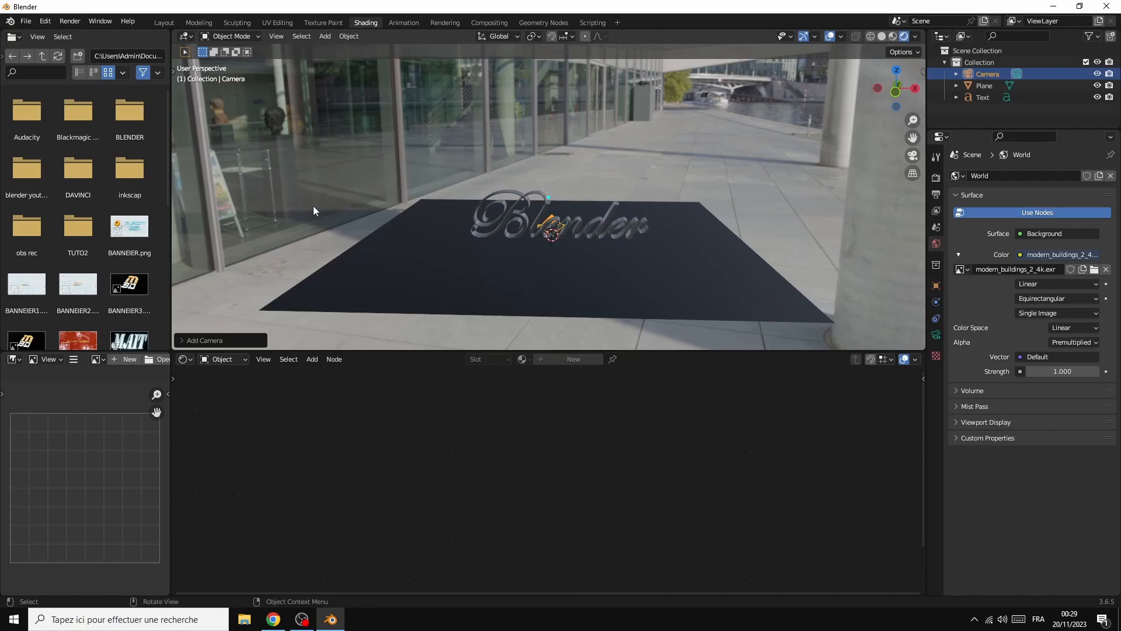
{"action": "left_click", "coordinate": [298, 194]}
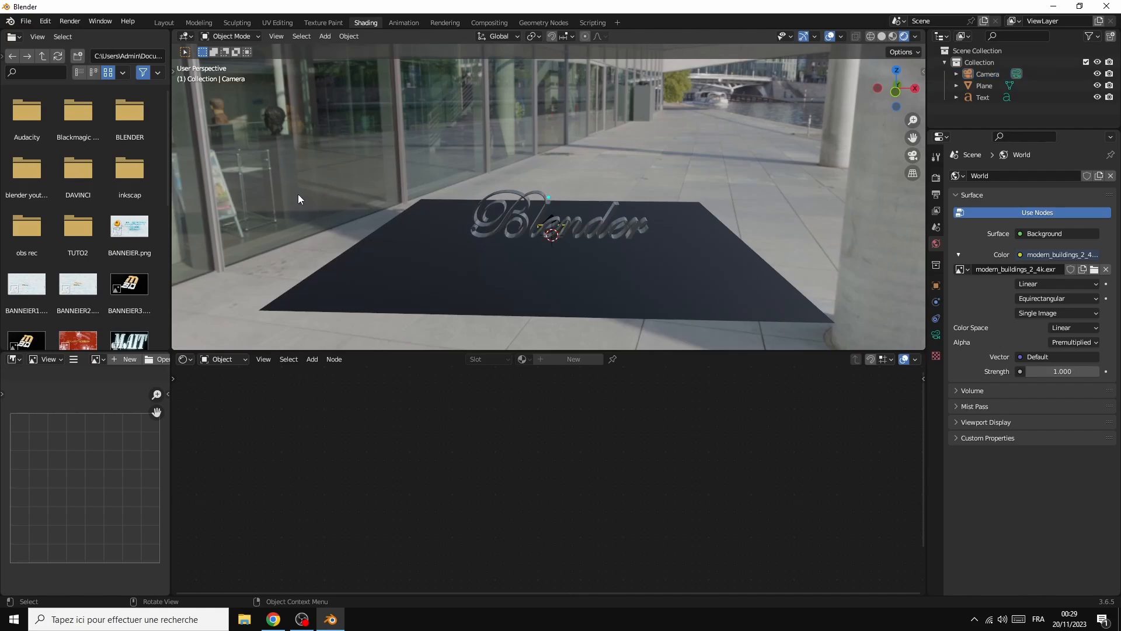
{"action": "key", "text": "ctrl"}
{"action": "key", "text": "ctrl+alt+KP_0"}
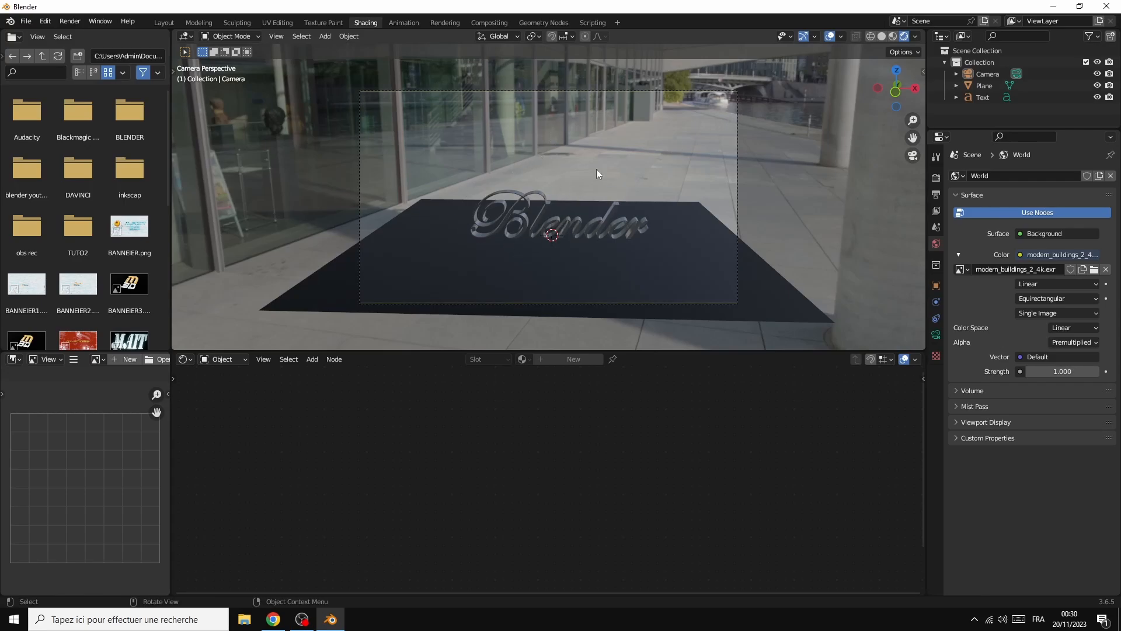
Move the camera down about 0.45 m and scale it to about 0.943
{"action": "left_click", "coordinate": [605, 90]}
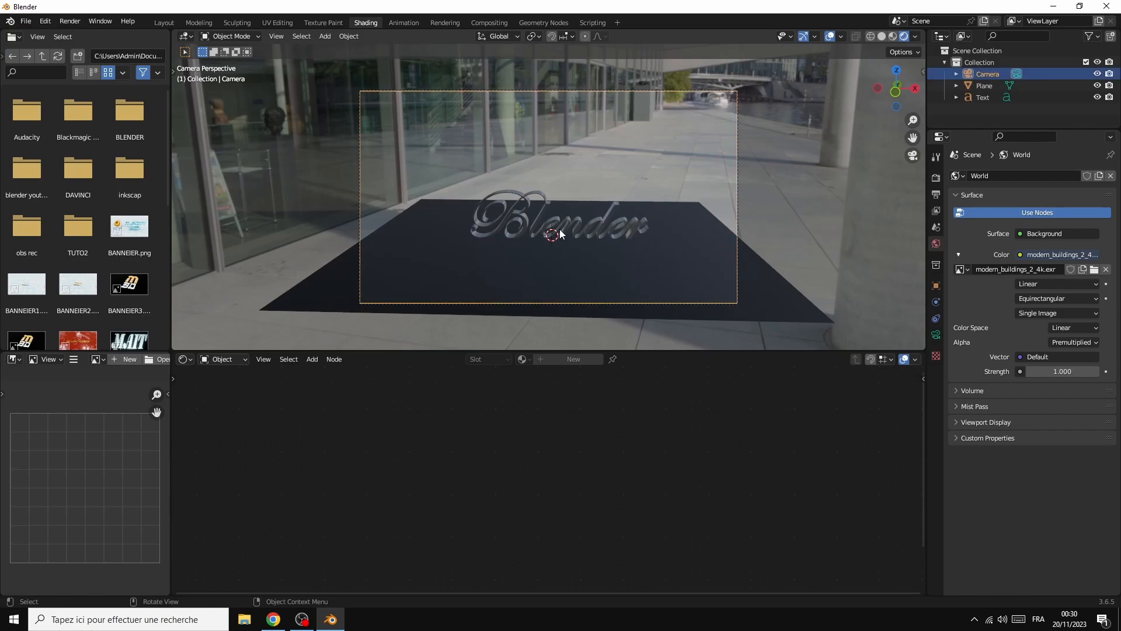
{"action": "key", "text": "g"}
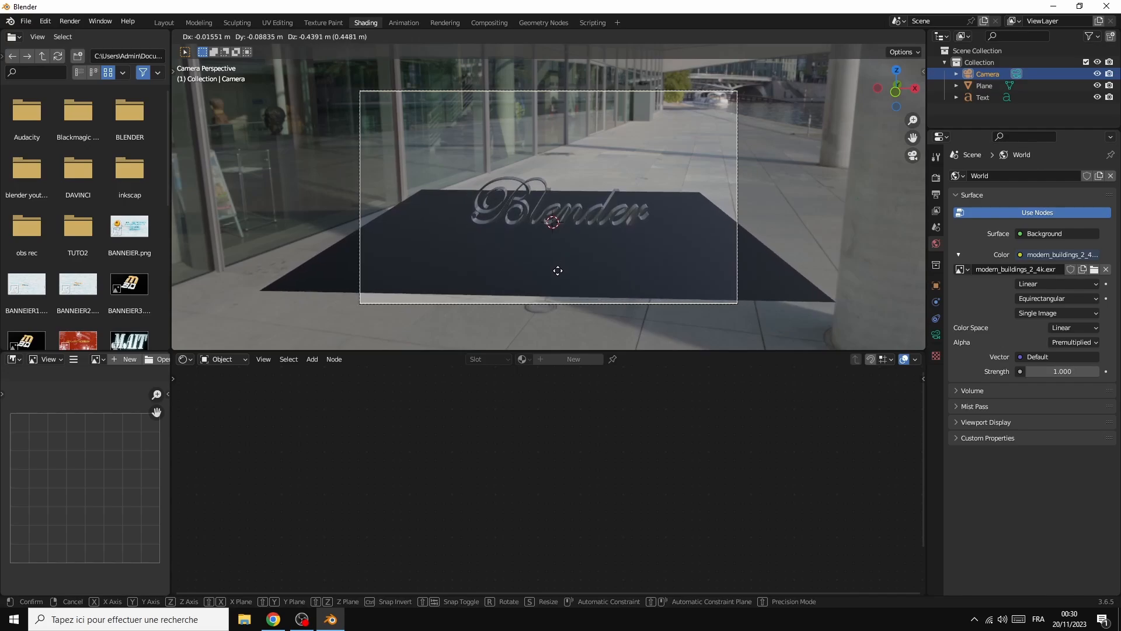
{"action": "left_click", "coordinate": [559, 269]}
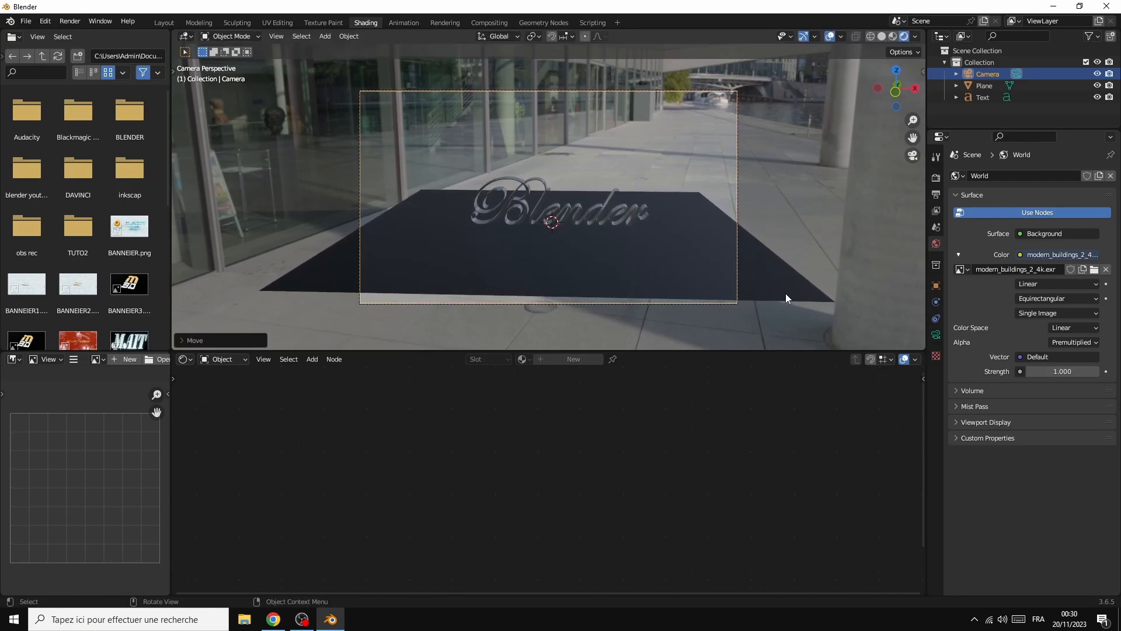
{"action": "key", "text": "s"}
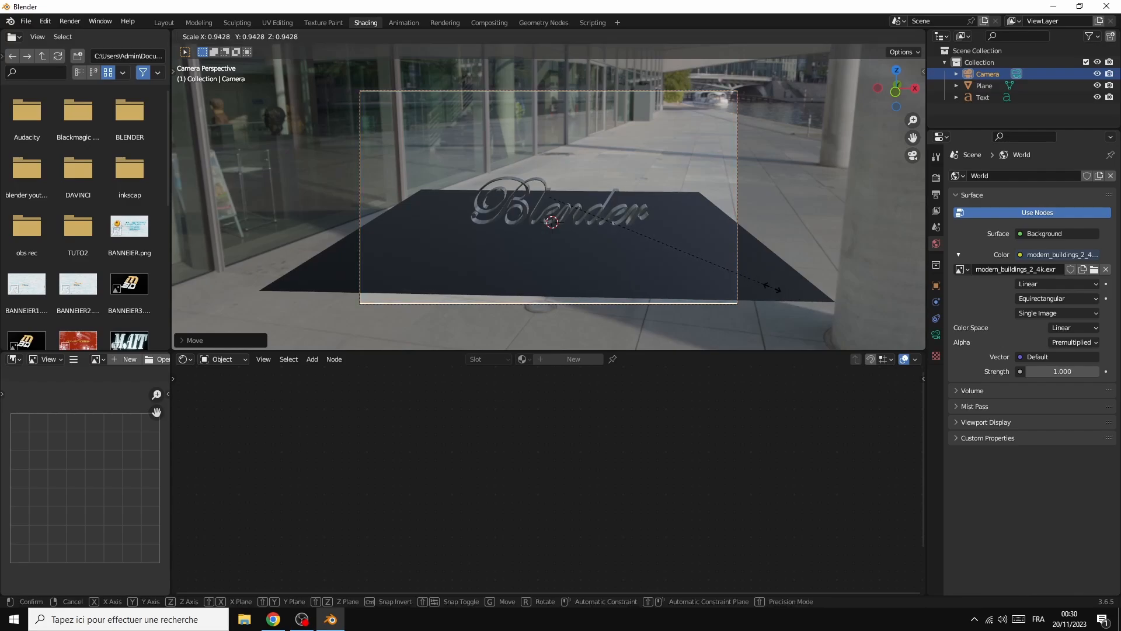
{"action": "left_click", "coordinate": [773, 286]}
Enlarge the ground plane to a scale of about 16.8 so it fills the lower camera frame
{"action": "left_click", "coordinate": [772, 286]}
{"action": "key", "text": "s"}
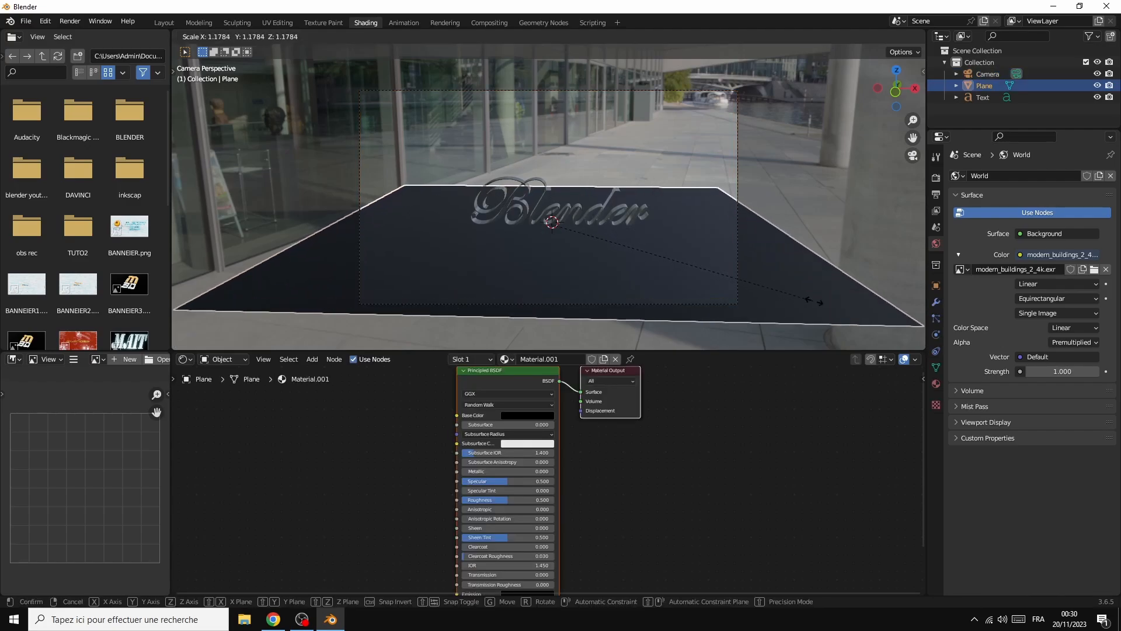
{"action": "left_click", "coordinate": [368, 295]}
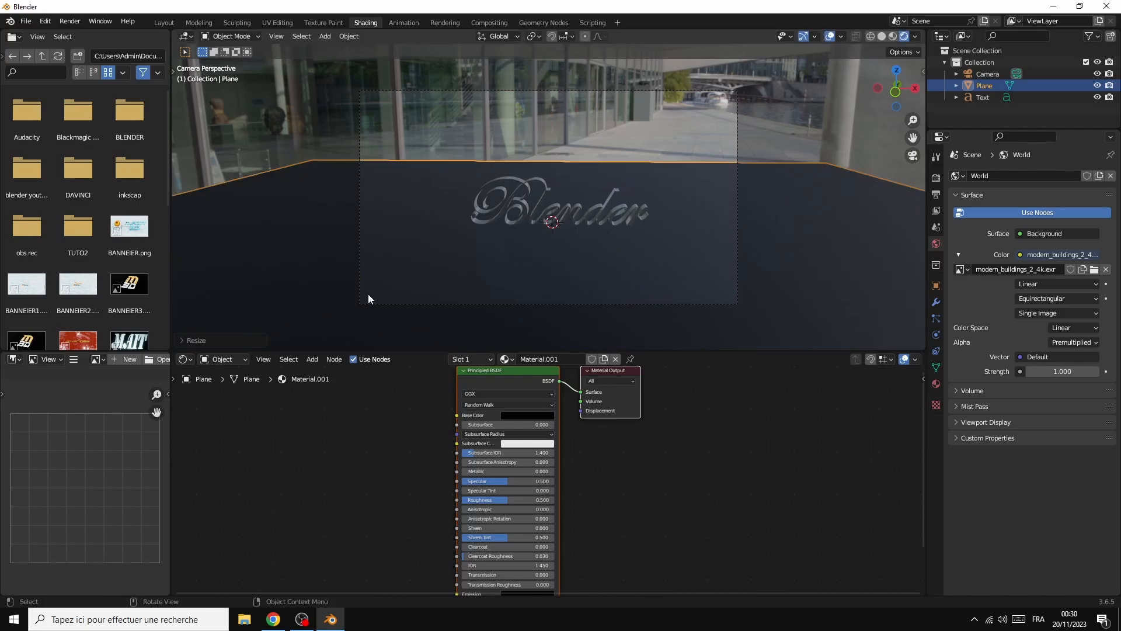
Lower the camera to a height of about 3.38 m, keeping the text horizontally centred in the frame
{"action": "left_click", "coordinate": [438, 87]}
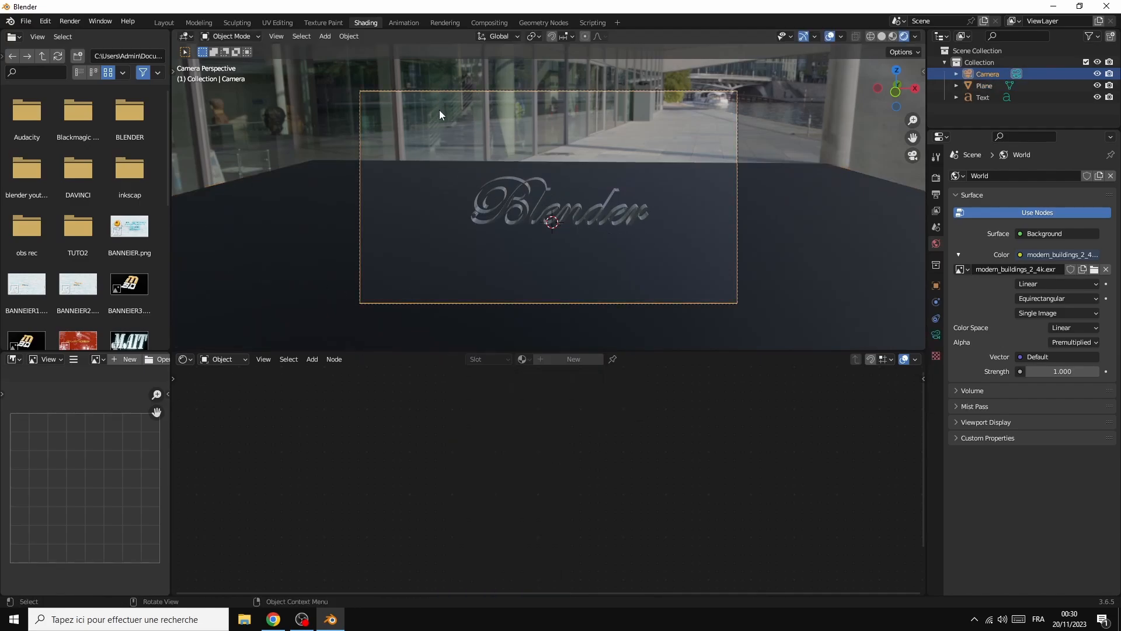
{"action": "key", "text": "g"}
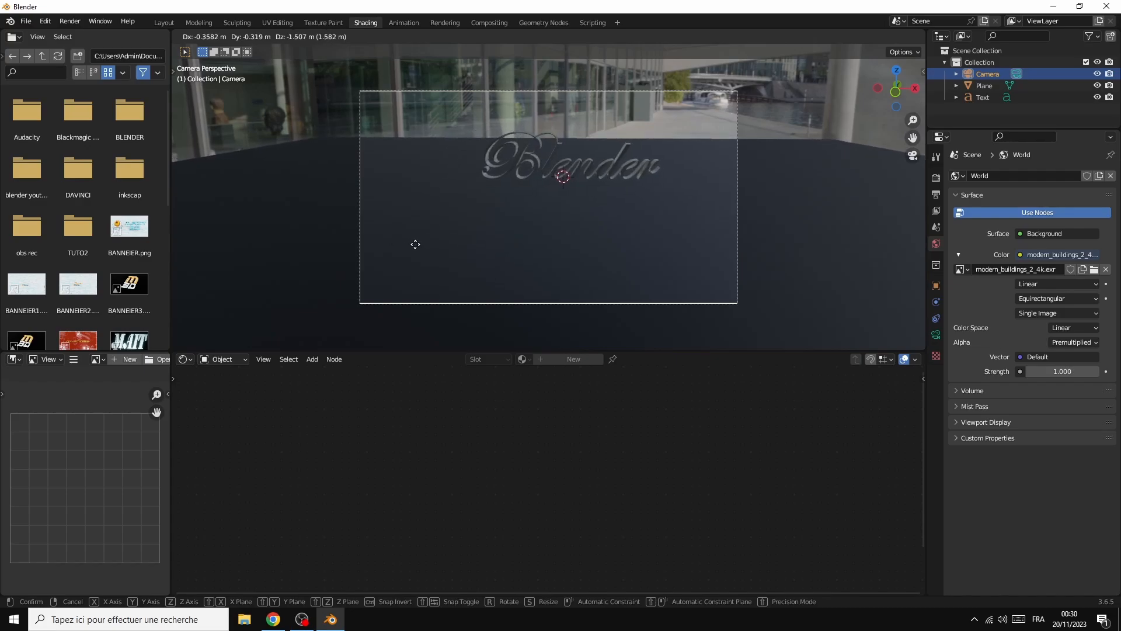
{"action": "left_click", "coordinate": [438, 194]}
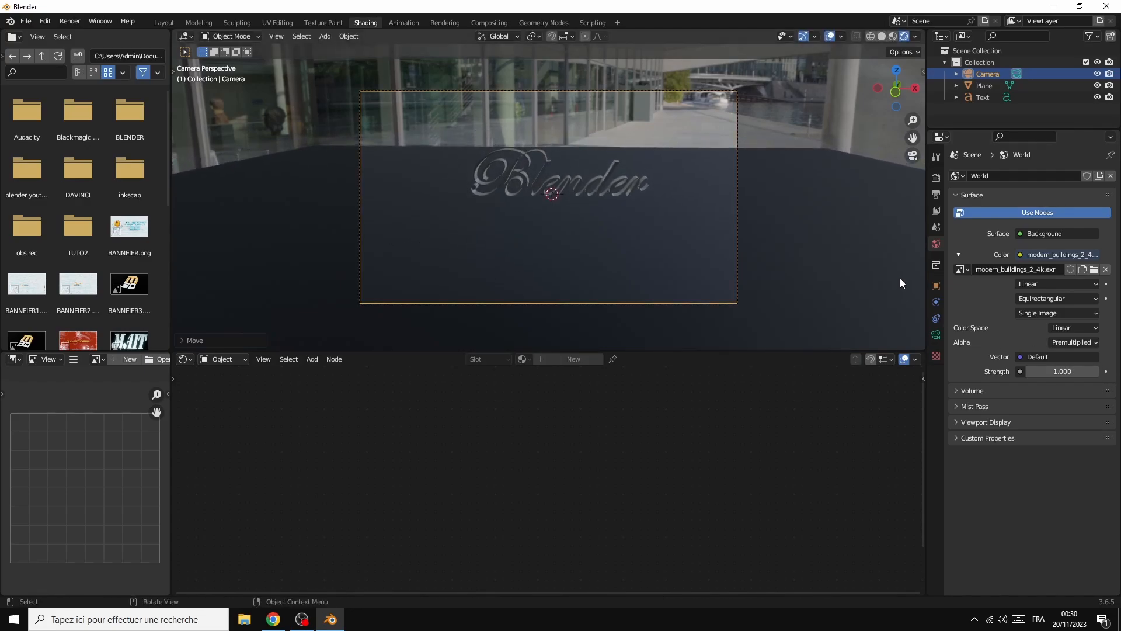
Set the camera's X rotation to 71.739° and its Y rotation to 0°
{"action": "left_click", "coordinate": [935, 286]}
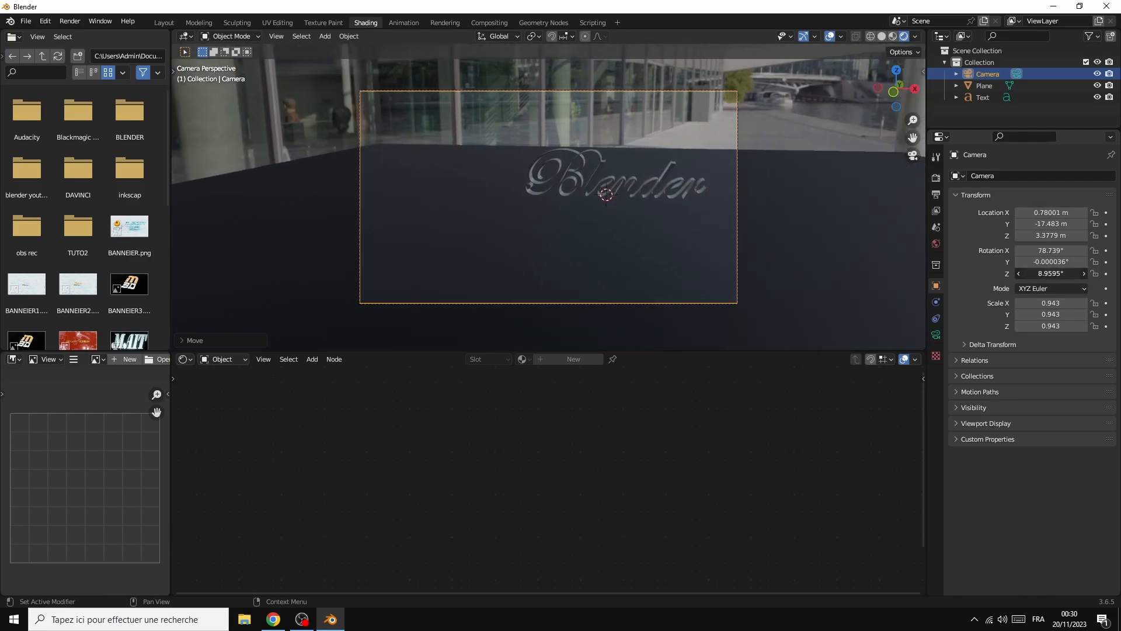
{"action": "left_click_drag", "start_coordinate": [1045, 251], "coordinate": [1047, 263]}
{"action": "left_click", "coordinate": [1048, 262]}
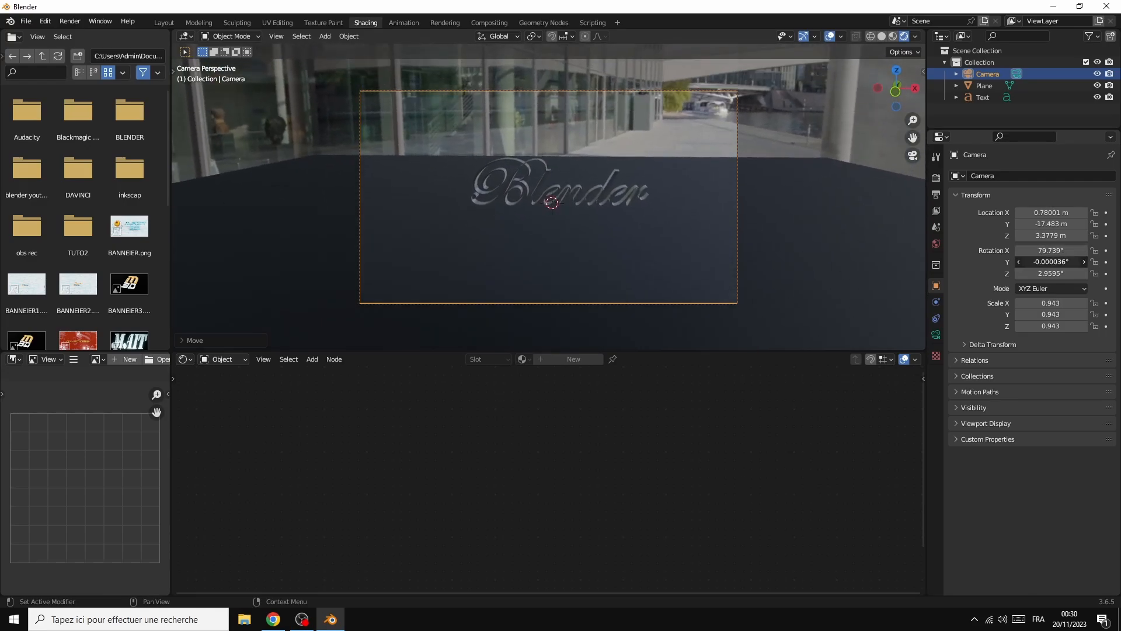
{"action": "type", "text": "0"}
{"action": "key", "text": "Return"}
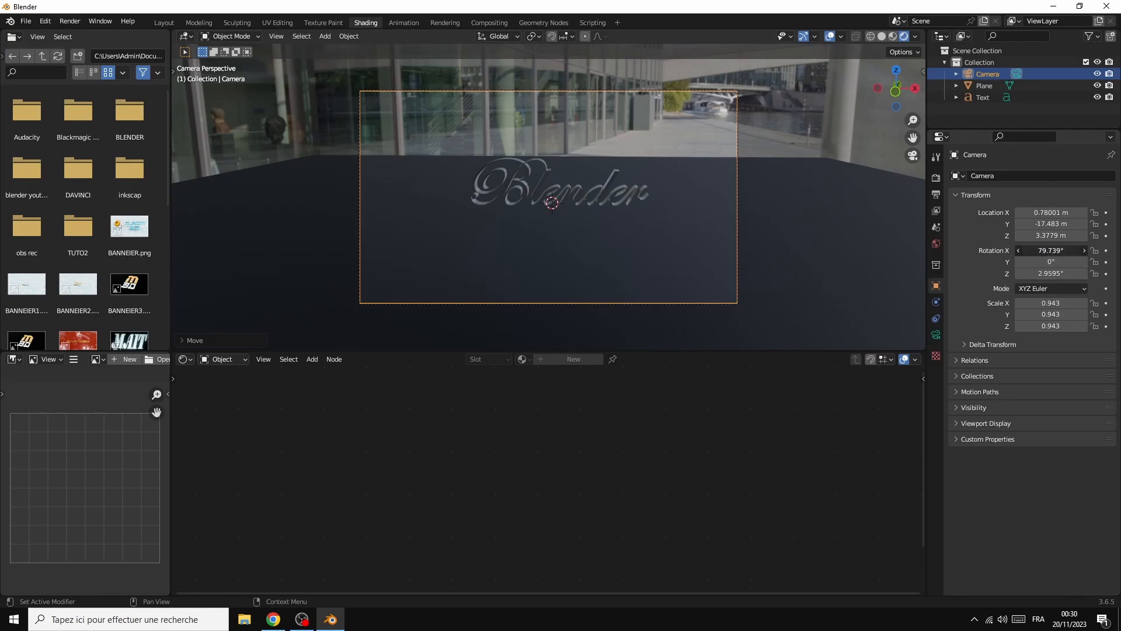
{"action": "left_click_drag", "start_coordinate": [1050, 251], "coordinate": [1046, 251]}
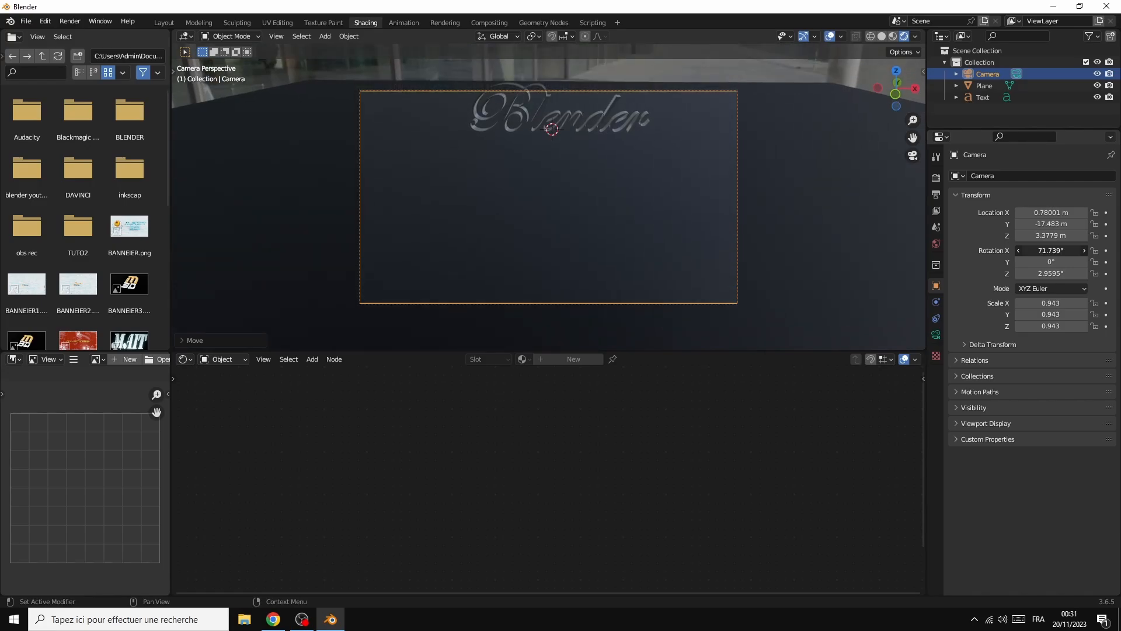
Move the "Blender" text along the Y axis toward the camera, to about -7.41 m
{"action": "left_click", "coordinate": [591, 121]}
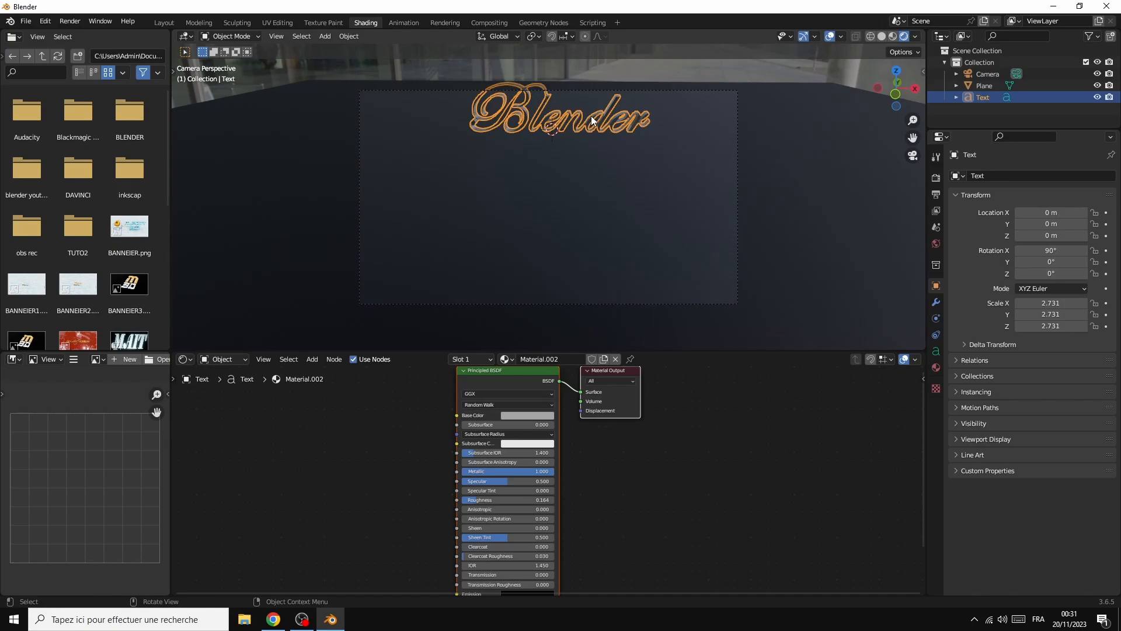
{"action": "key", "text": "g"}
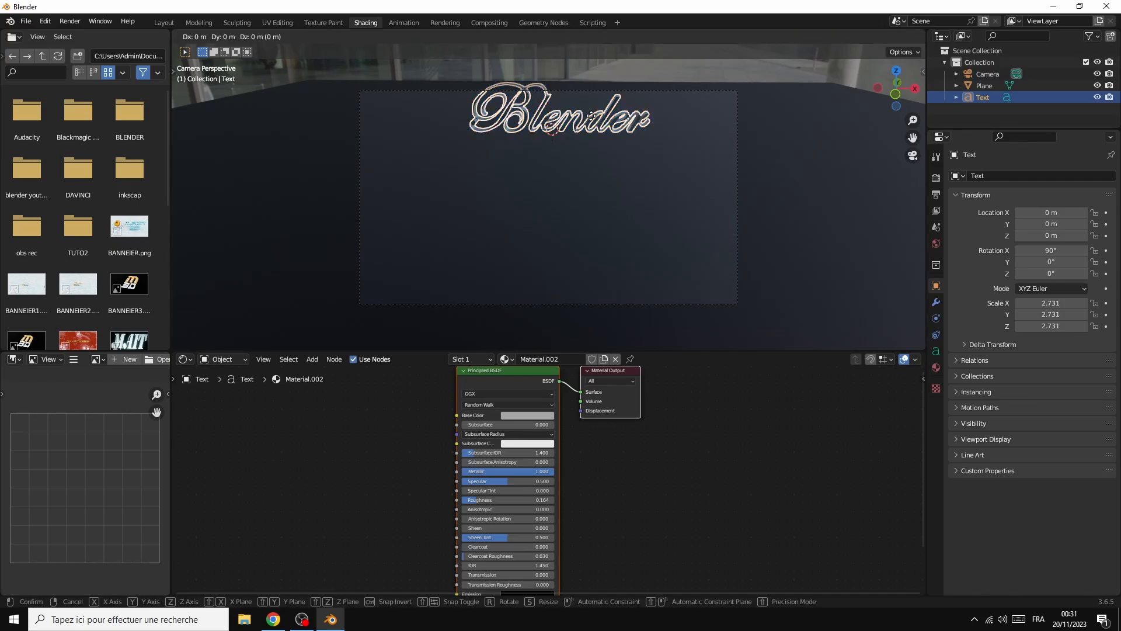
{"action": "key", "text": "y"}
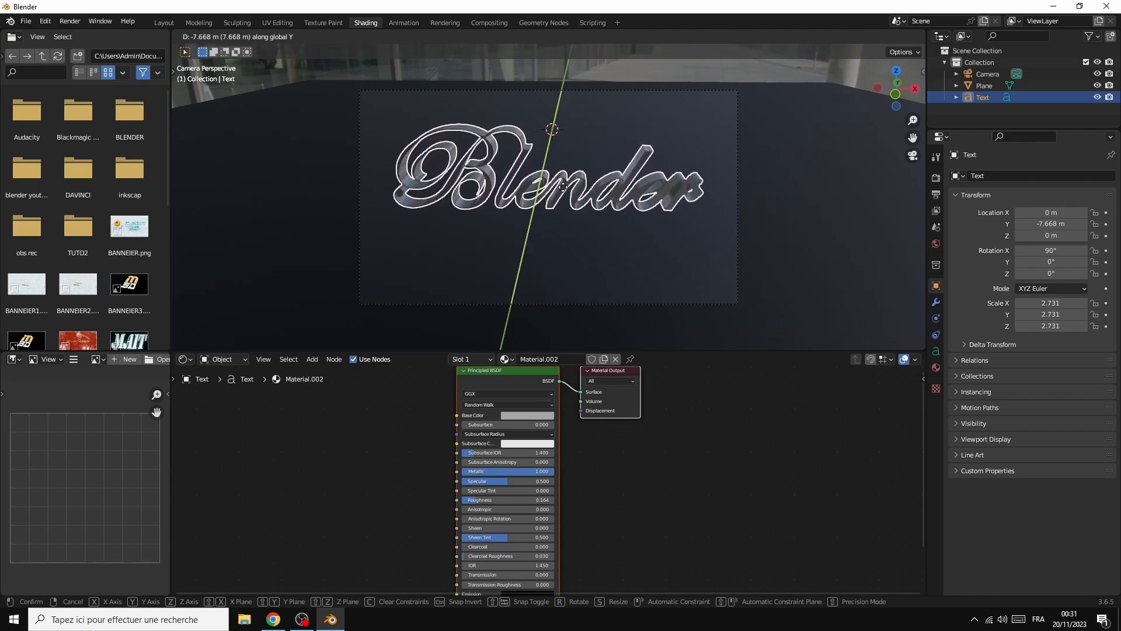
{"action": "left_click", "coordinate": [562, 183]}
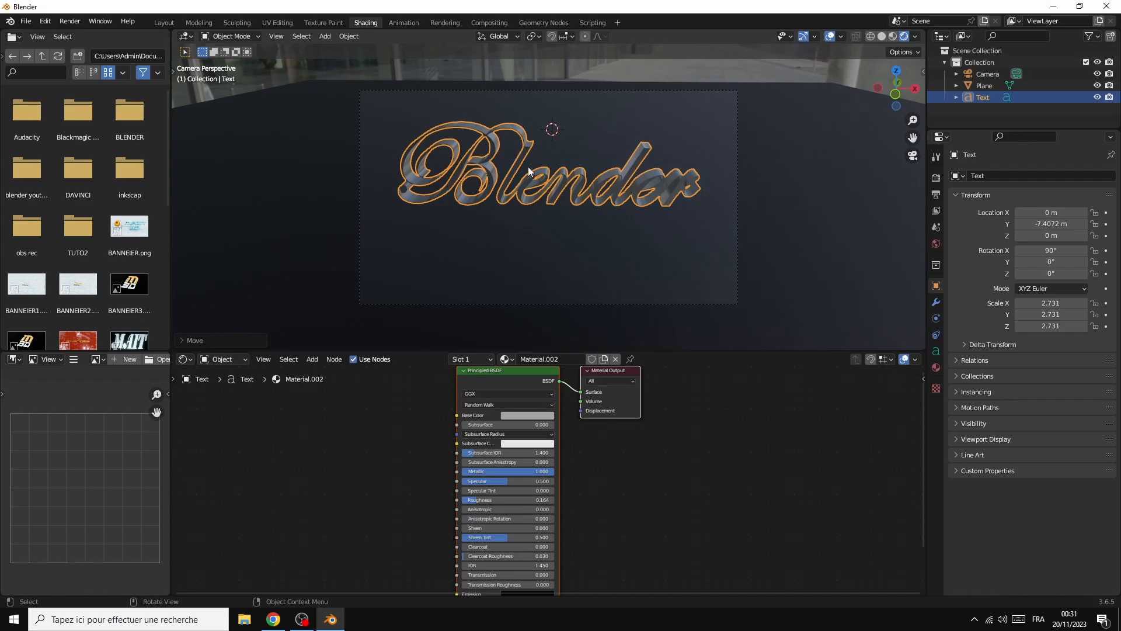
Show the World shader nodes and set the Background strength to 1.100
{"action": "left_click", "coordinate": [819, 164]}
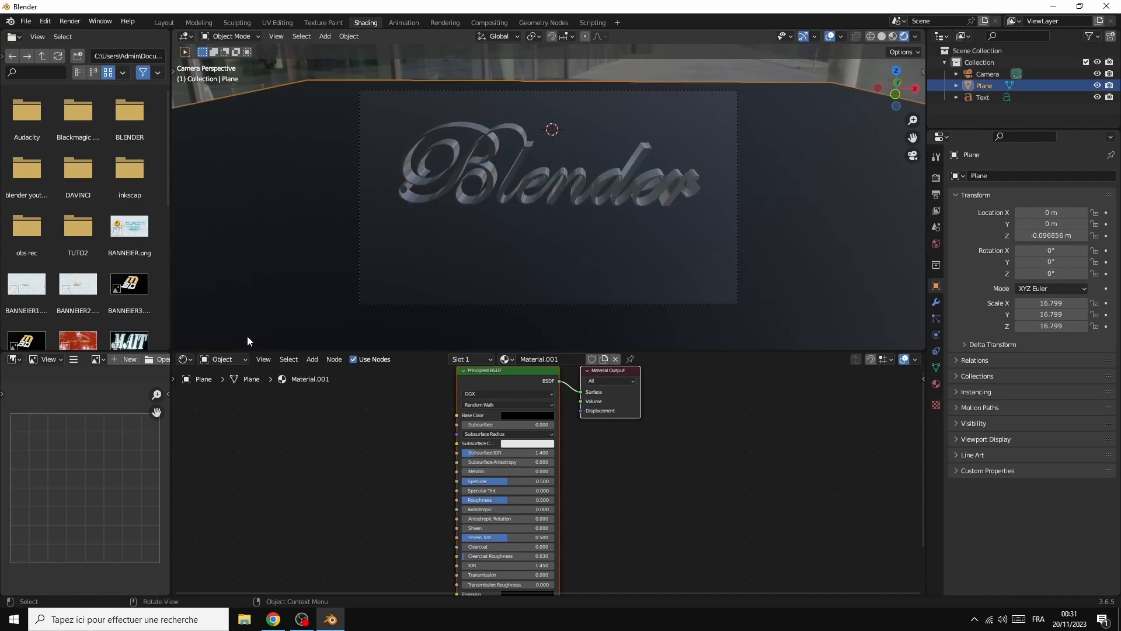
{"action": "left_click", "coordinate": [241, 361]}
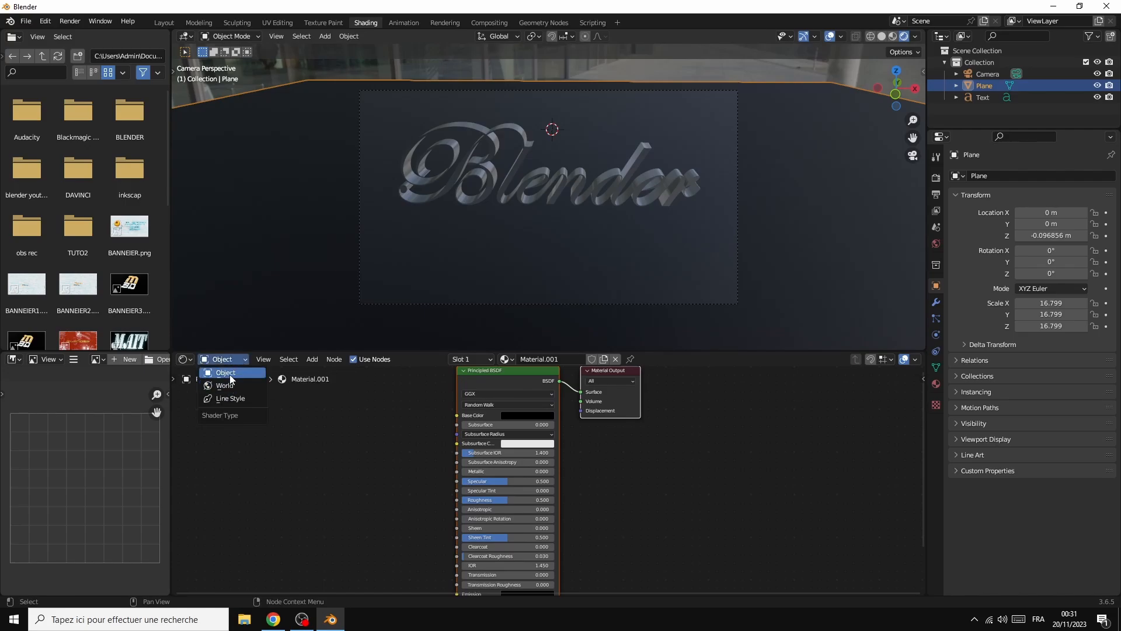
{"action": "left_click", "coordinate": [230, 386]}
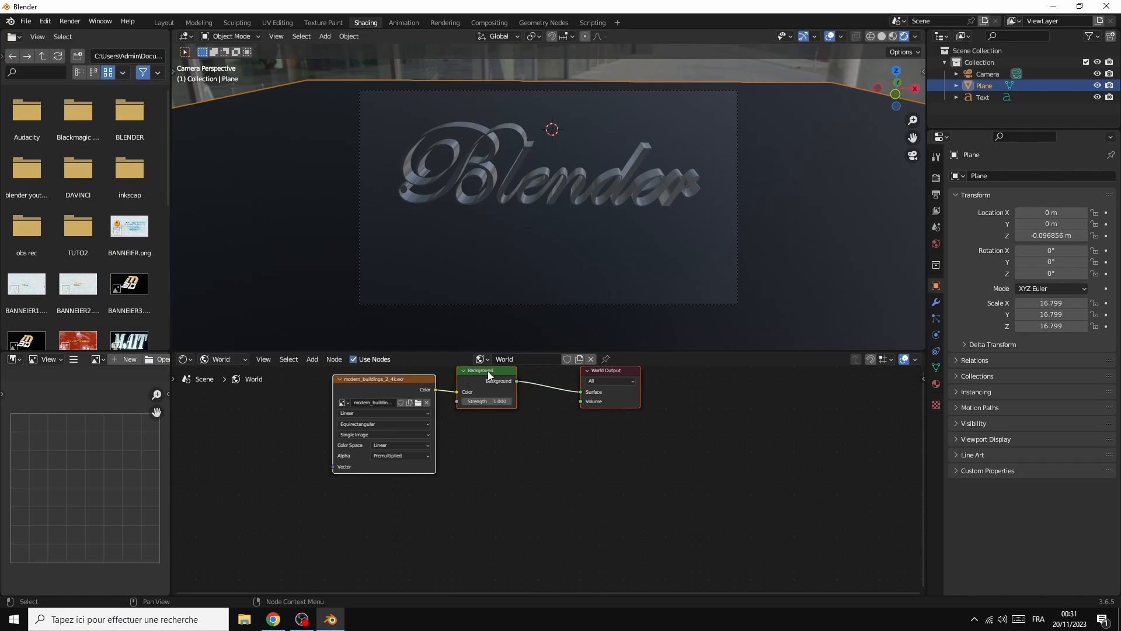
{"action": "key", "text": "Home"}
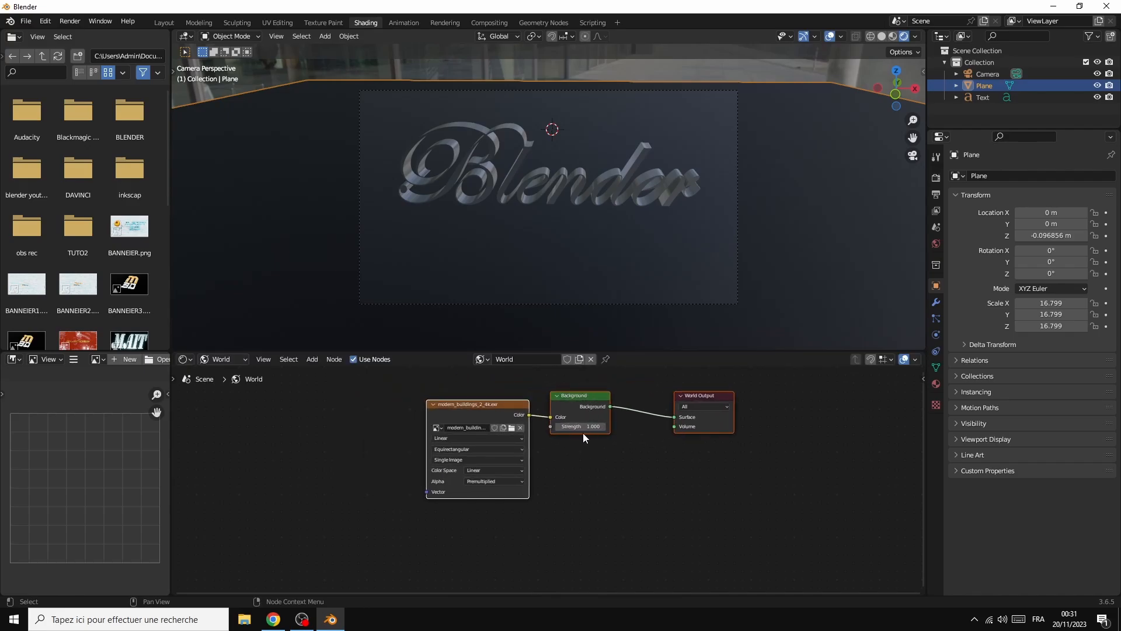
{"action": "mouse_move", "coordinate": [582, 433]}
{"action": "left_mouse_down"}
{"action": "mouse_move", "coordinate": [647, 433]}
{"action": "mouse_move", "coordinate": [587, 426]}
{"action": "left_mouse_up"}
Add linked Texture Coordinate and Mapping nodes to the environment texture node with Node Wrangler
{"action": "left_click", "coordinate": [450, 418]}
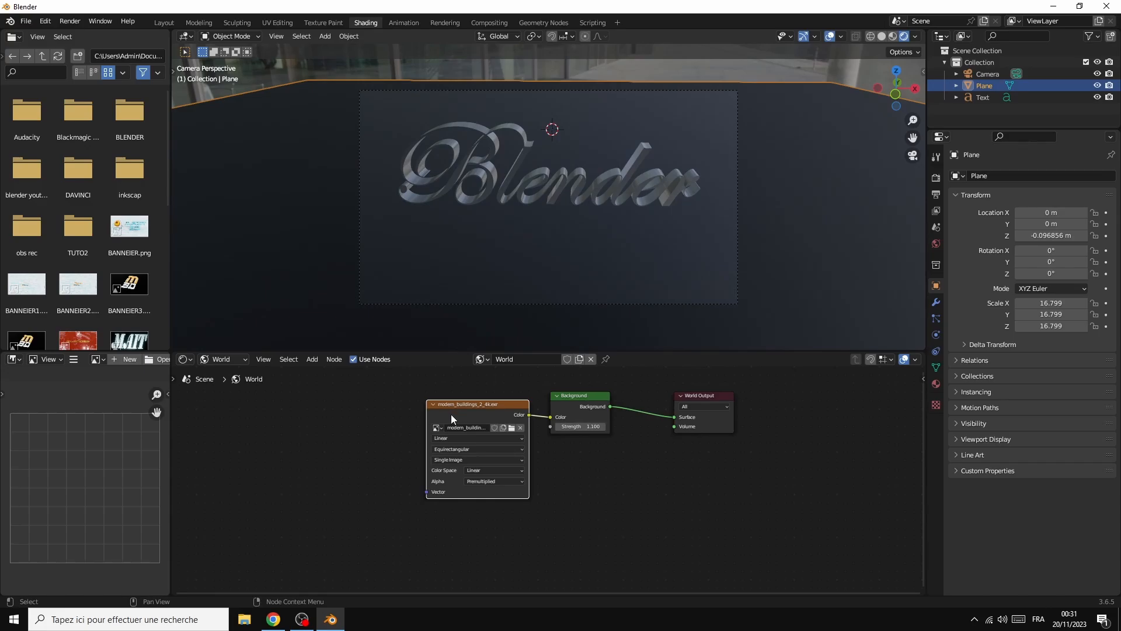
{"action": "key", "text": "ctrl"}
{"action": "key", "text": "ctrl+t"}
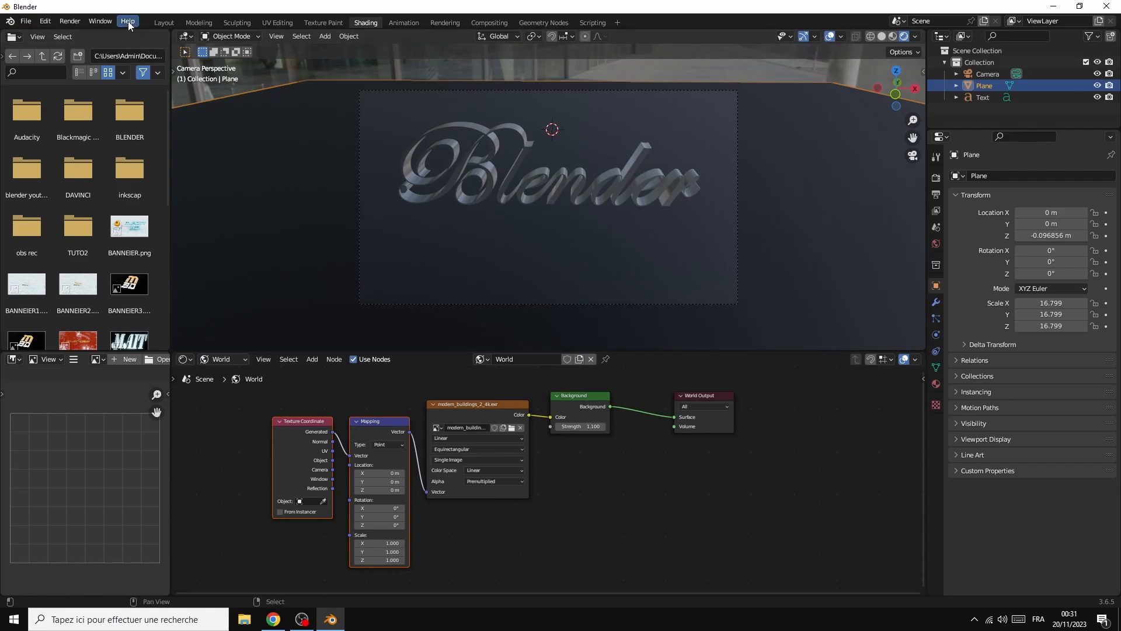
Search the add-on preferences for "nod" to check whether Node Wrangler is enabled, and close the preferences
{"action": "left_click", "coordinate": [46, 21]}
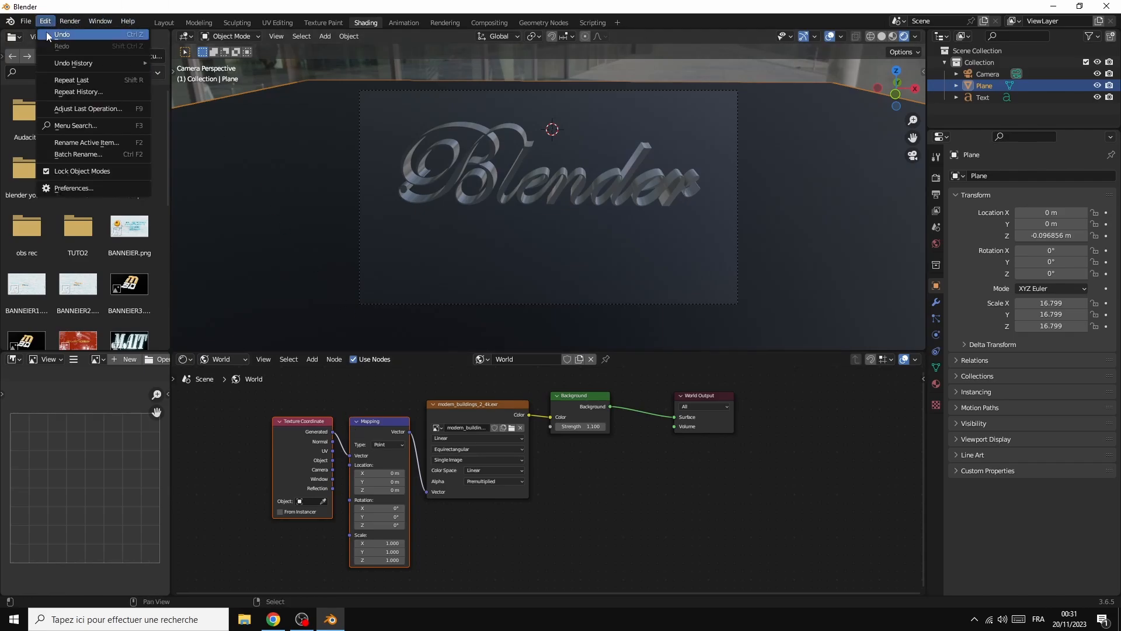
{"action": "left_click", "coordinate": [68, 186]}
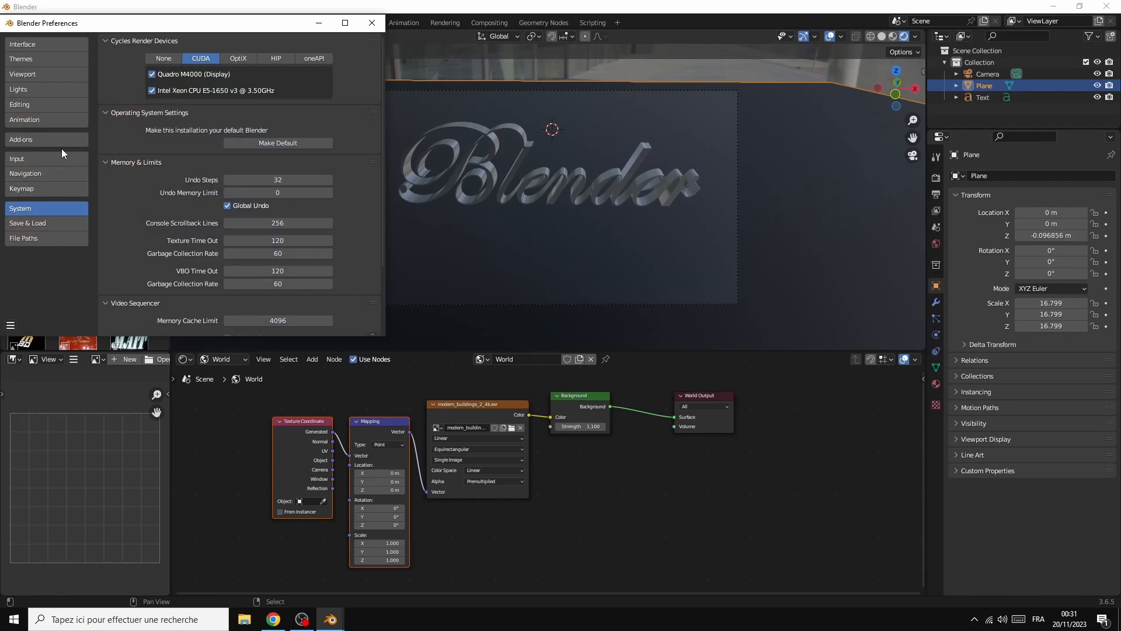
{"action": "left_click", "coordinate": [26, 140]}
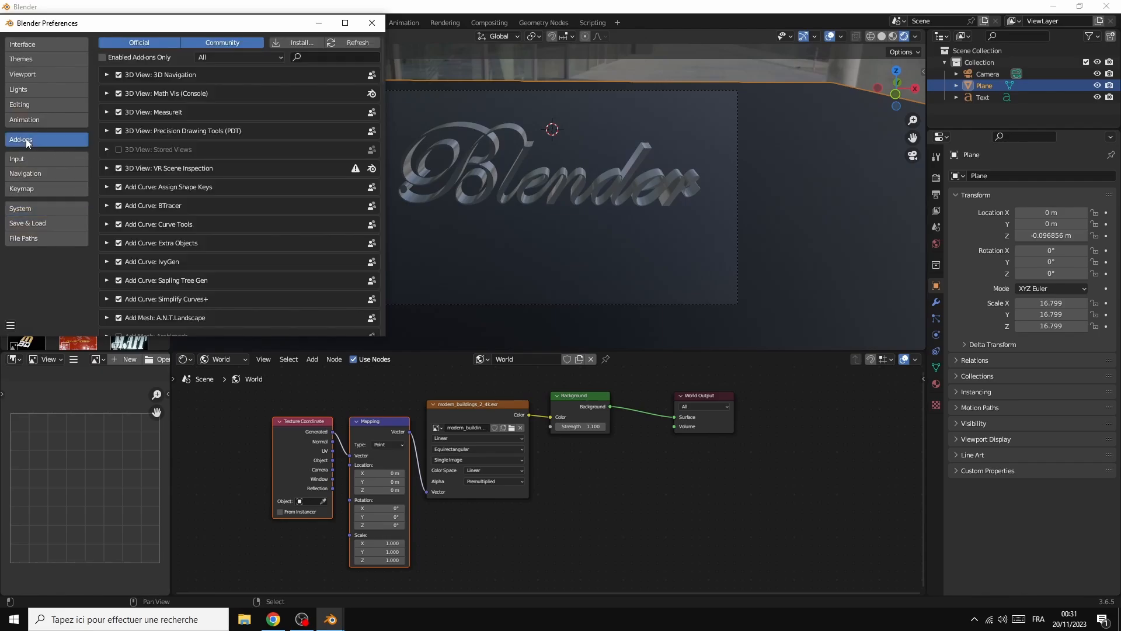
{"action": "left_click", "coordinate": [322, 57]}
{"action": "type", "text": "r"}
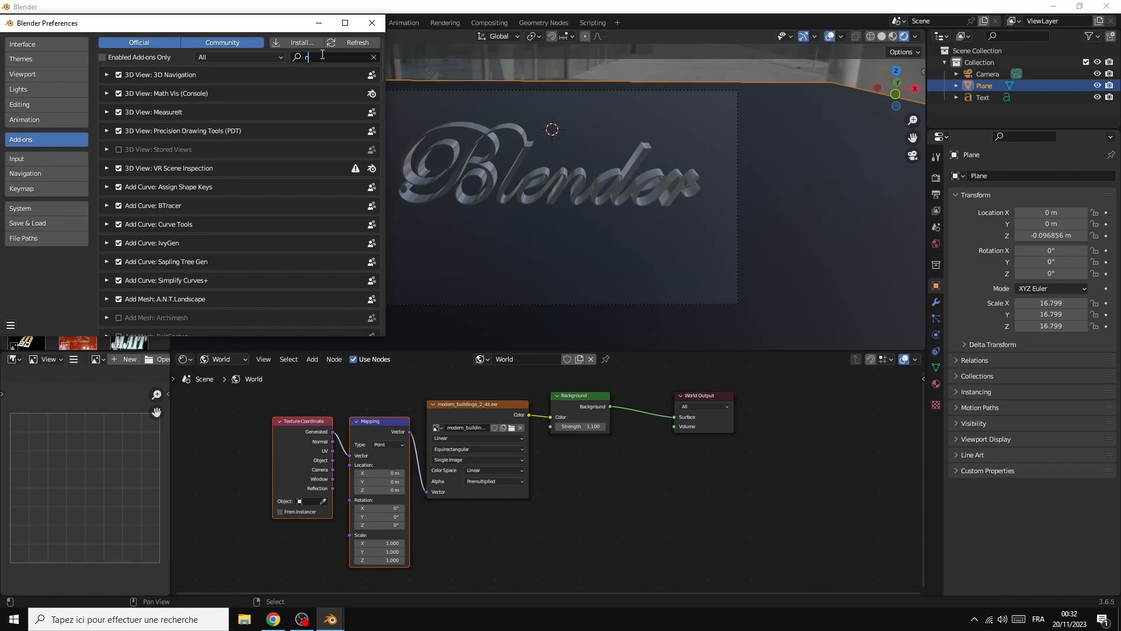
{"action": "type", "text": "od"}
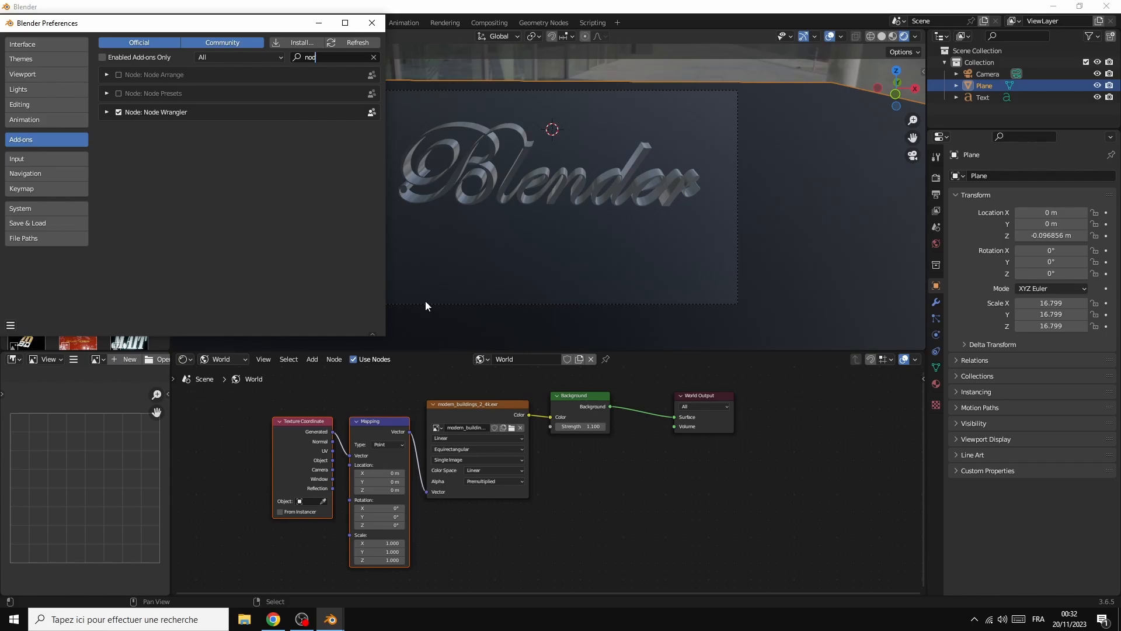
{"action": "left_click", "coordinate": [372, 23]}
Move the Texture Coordinate and Mapping nodes farther from the environment texture node and deselect them
{"action": "left_click_drag", "start_coordinate": [289, 426], "coordinate": [240, 431]}
{"action": "left_click", "coordinate": [281, 405]}
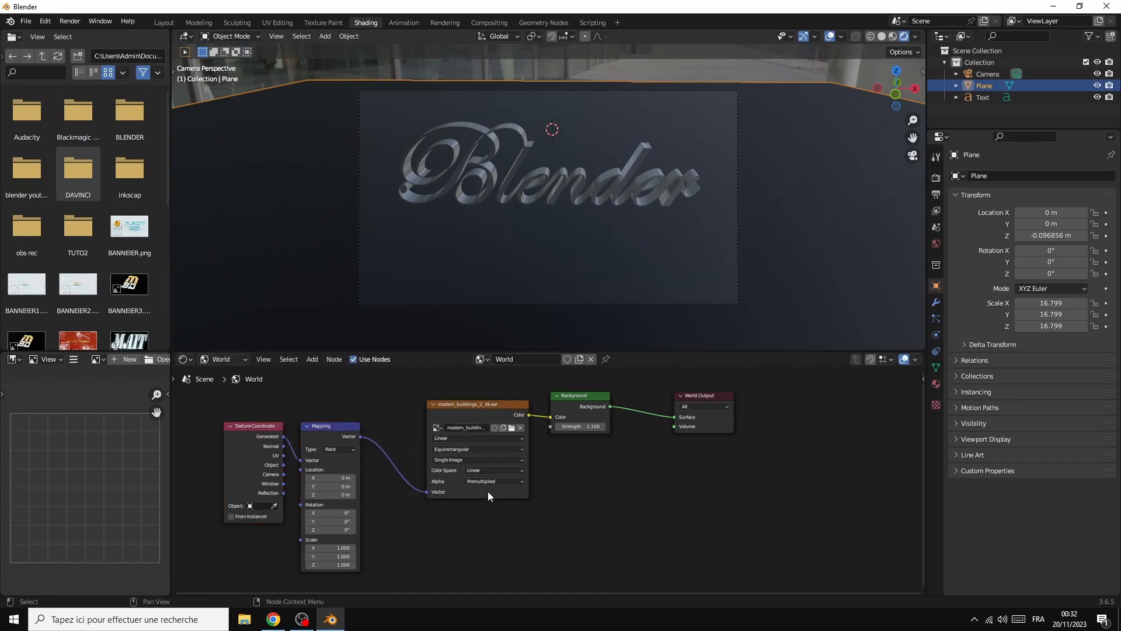
Set the Mapping node's scale to X 4.600, Y 0.100, Z 4.600 and the Background strength to 1.000
{"action": "left_click_drag", "start_coordinate": [335, 424], "coordinate": [340, 405]}
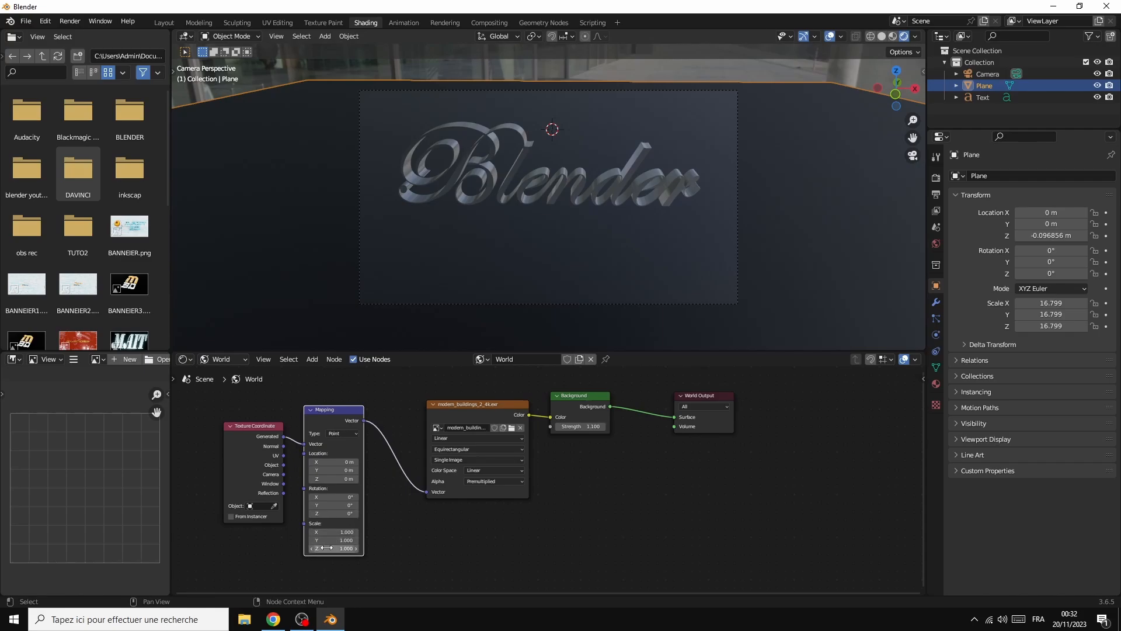
{"action": "left_click_drag", "start_coordinate": [334, 548], "coordinate": [414, 548]}
{"action": "left_click_drag", "start_coordinate": [333, 540], "coordinate": [482, 532]}
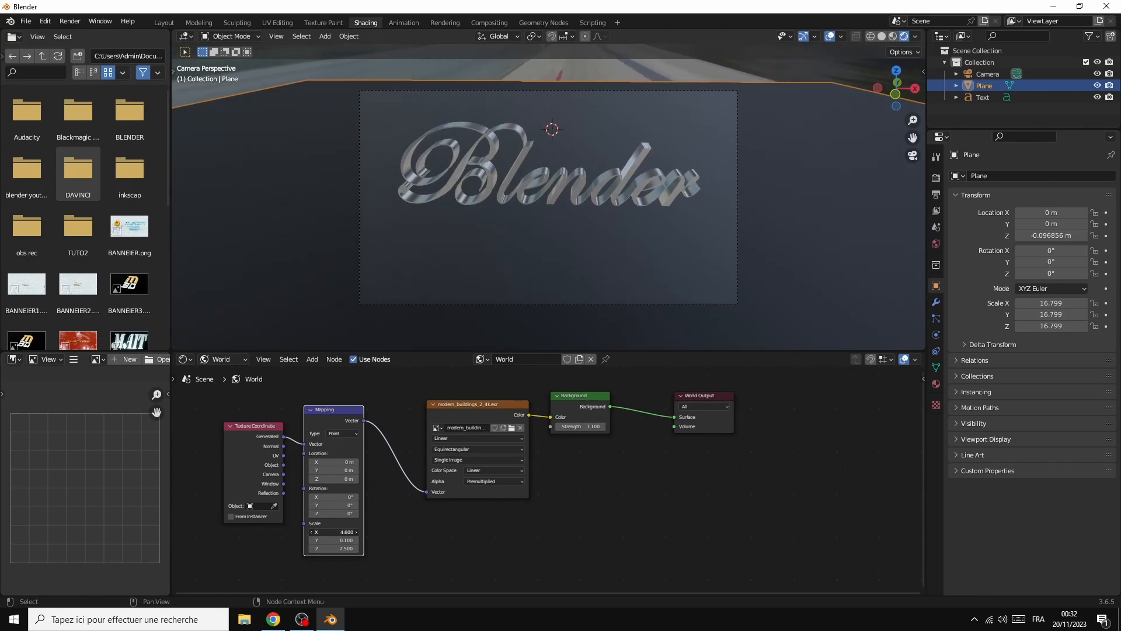
{"action": "left_click", "coordinate": [334, 548]}
{"action": "type", "text": "1.4"}
{"action": "key", "text": "Return"}
{"action": "left_click_drag", "start_coordinate": [334, 548], "coordinate": [412, 548]}
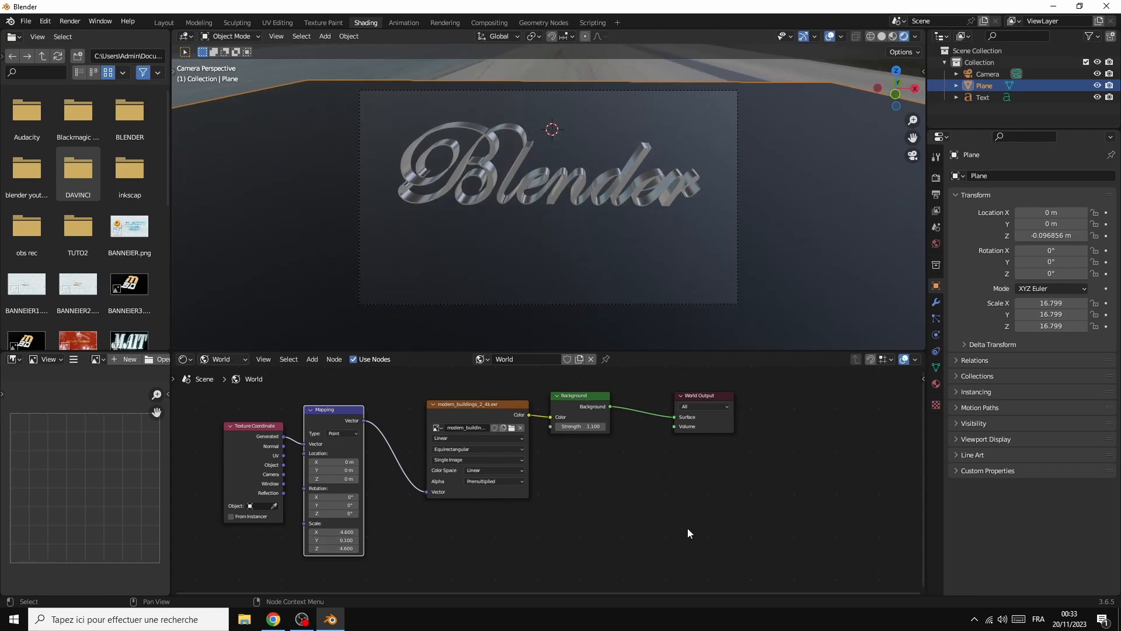
{"action": "mouse_move", "coordinate": [581, 427]}
{"action": "left_mouse_down"}
{"action": "mouse_move", "coordinate": [619, 427]}
{"action": "mouse_move", "coordinate": [581, 426]}
{"action": "left_mouse_up"}
Switch the render engine to Cycles and its device to GPU Compute
{"action": "left_click", "coordinate": [938, 178]}
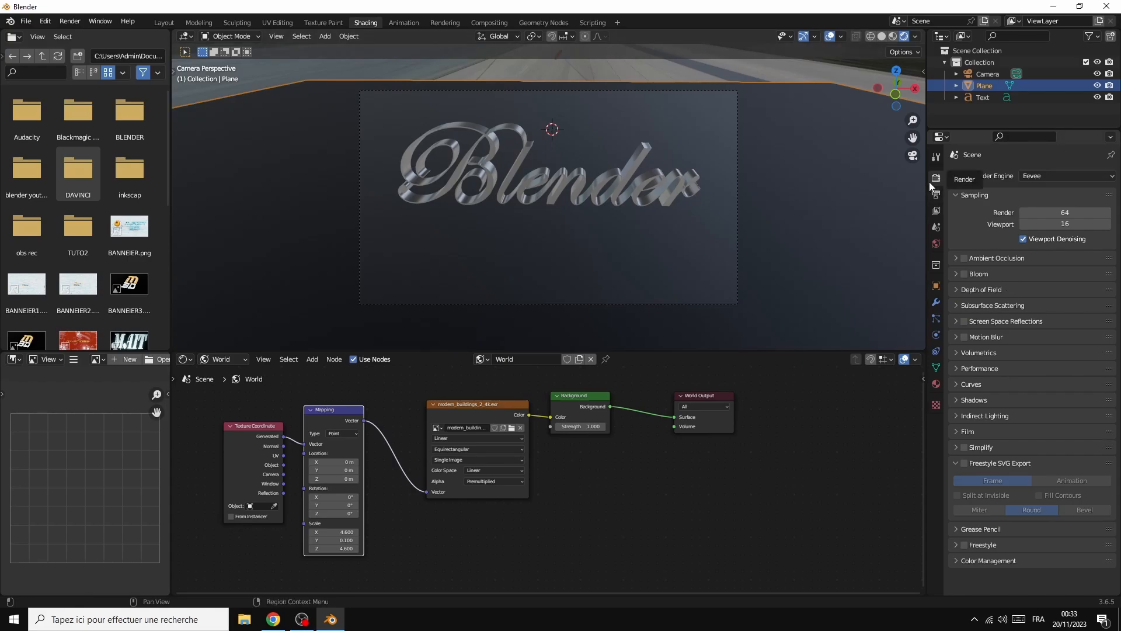
{"action": "left_click", "coordinate": [1037, 174]}
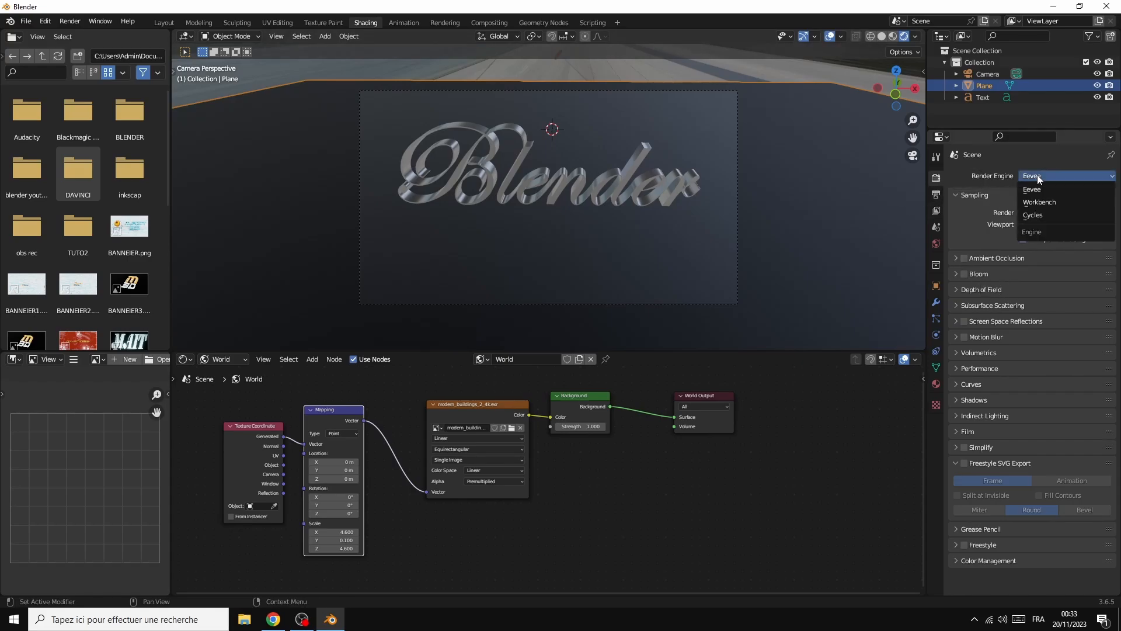
{"action": "left_click", "coordinate": [1042, 213]}
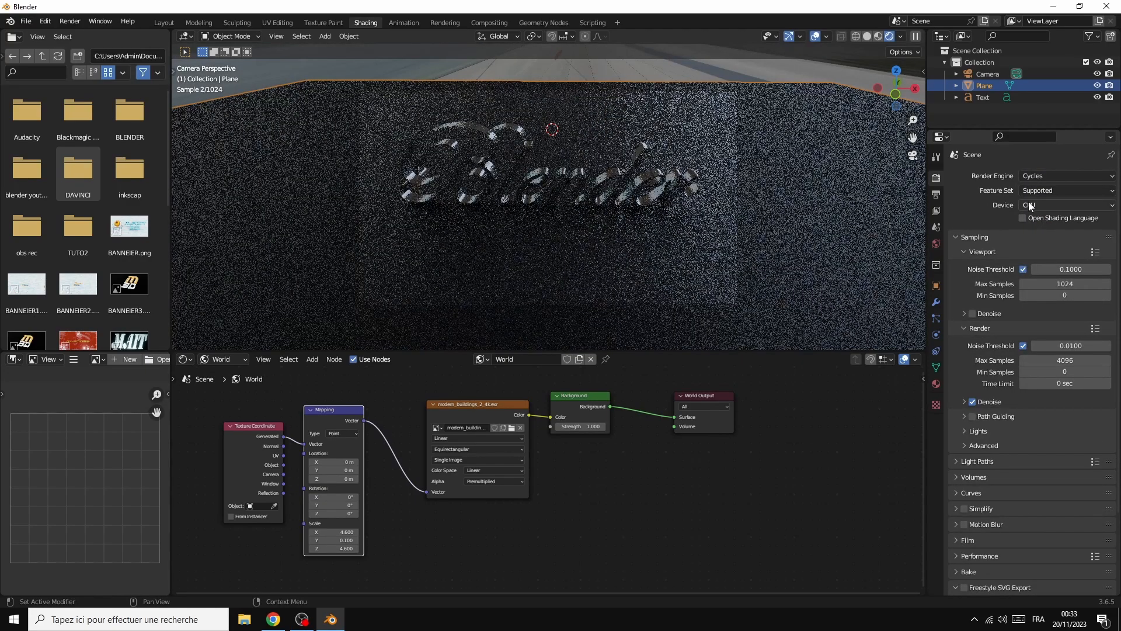
{"action": "left_click", "coordinate": [1031, 205]}
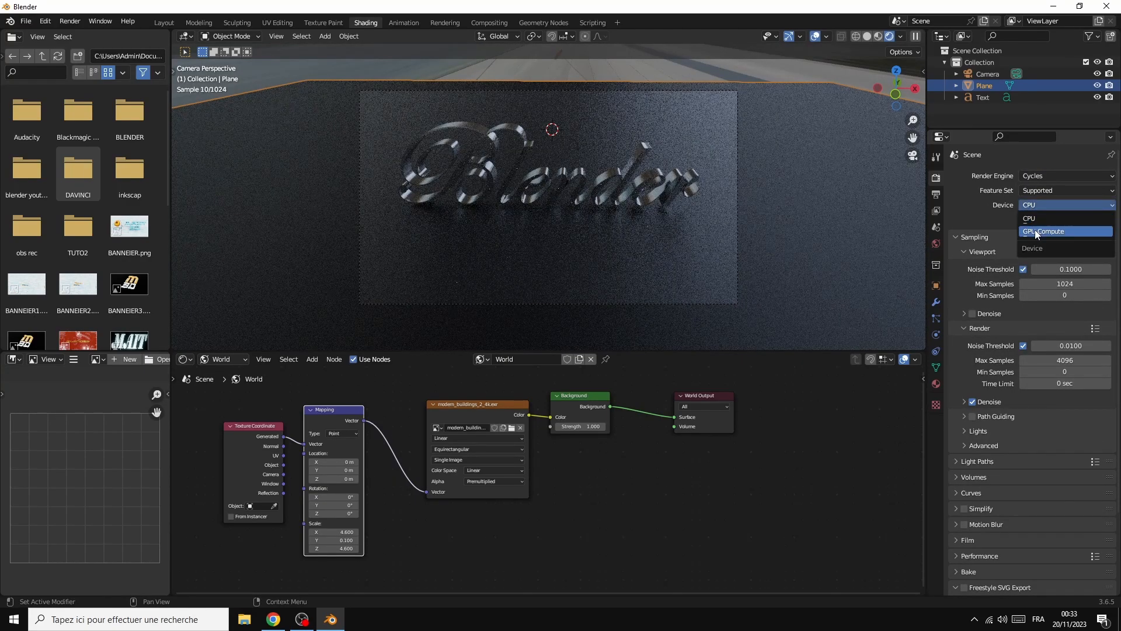
{"action": "left_click", "coordinate": [1037, 231]}
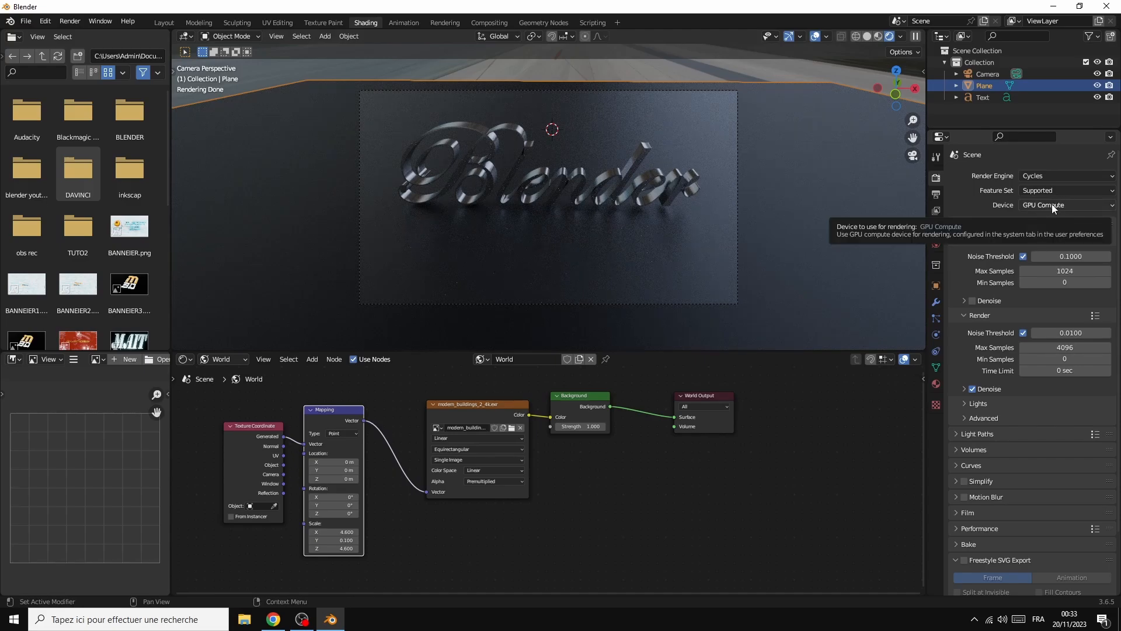
Check which Cycles render devices are enabled under CUDA in the system preferences, and close the preferences
{"action": "left_click", "coordinate": [46, 21]}
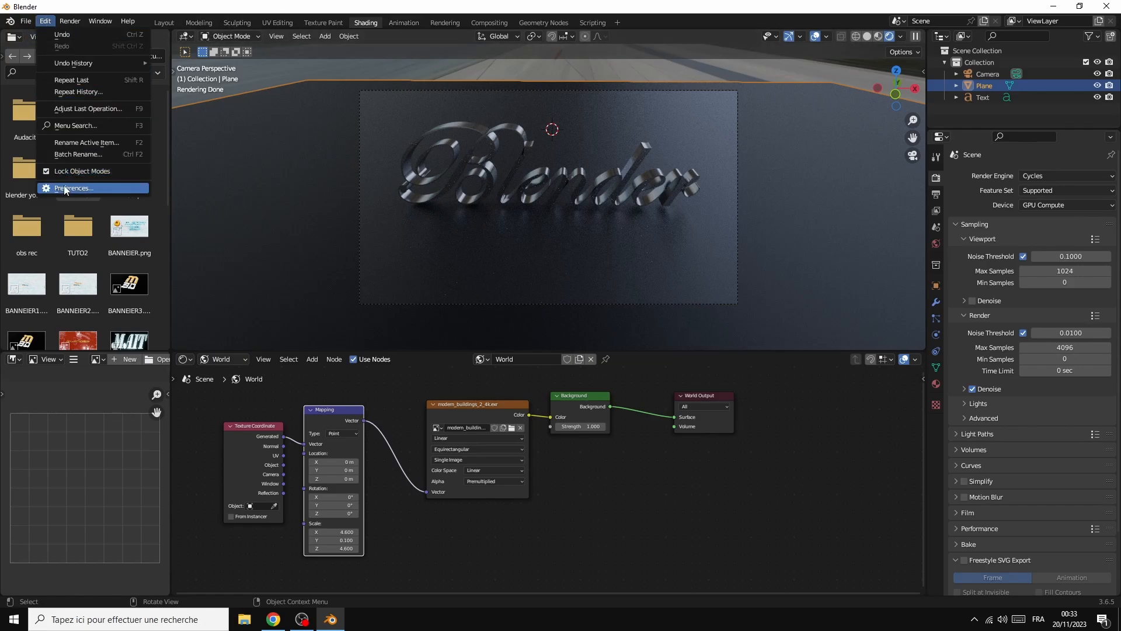
{"action": "left_click", "coordinate": [65, 188]}
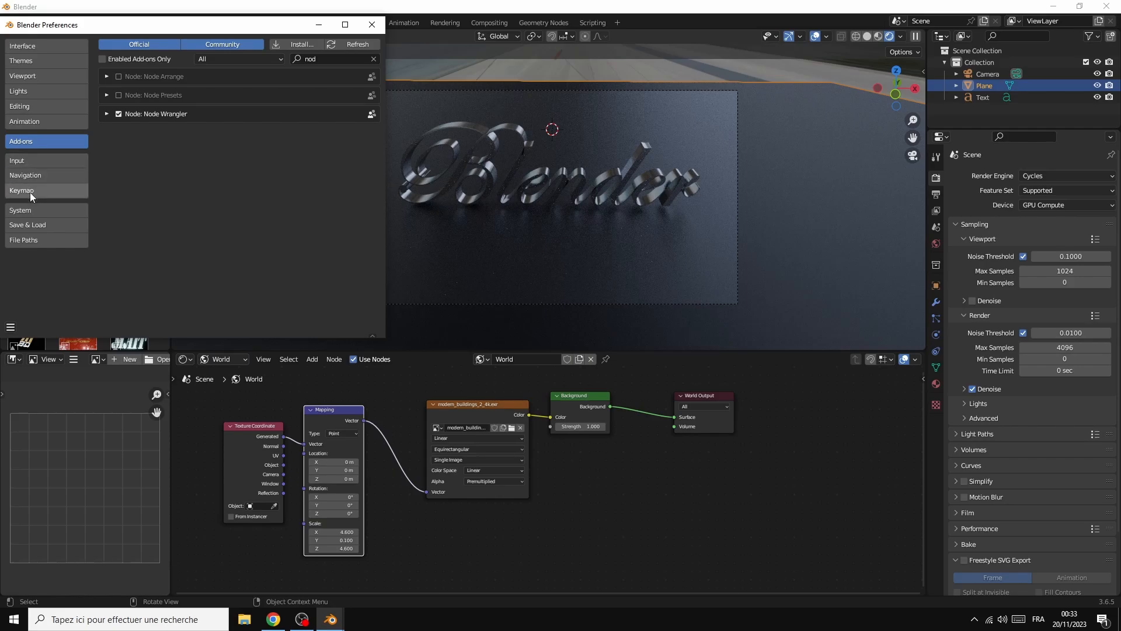
{"action": "left_click", "coordinate": [23, 209]}
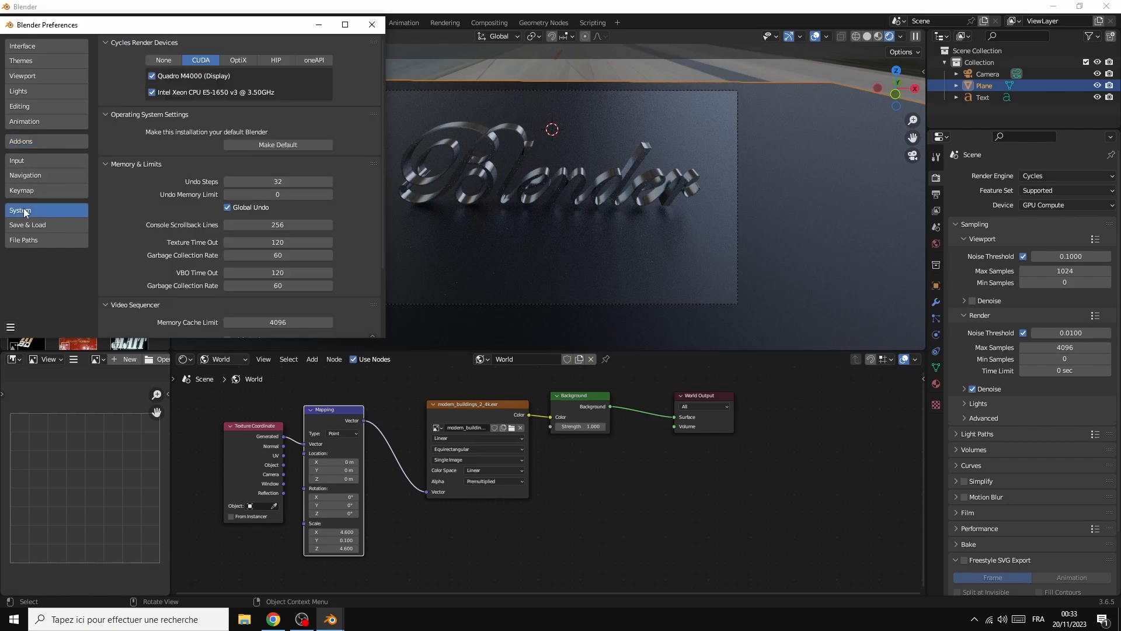
{"action": "left_click", "coordinate": [151, 76]}
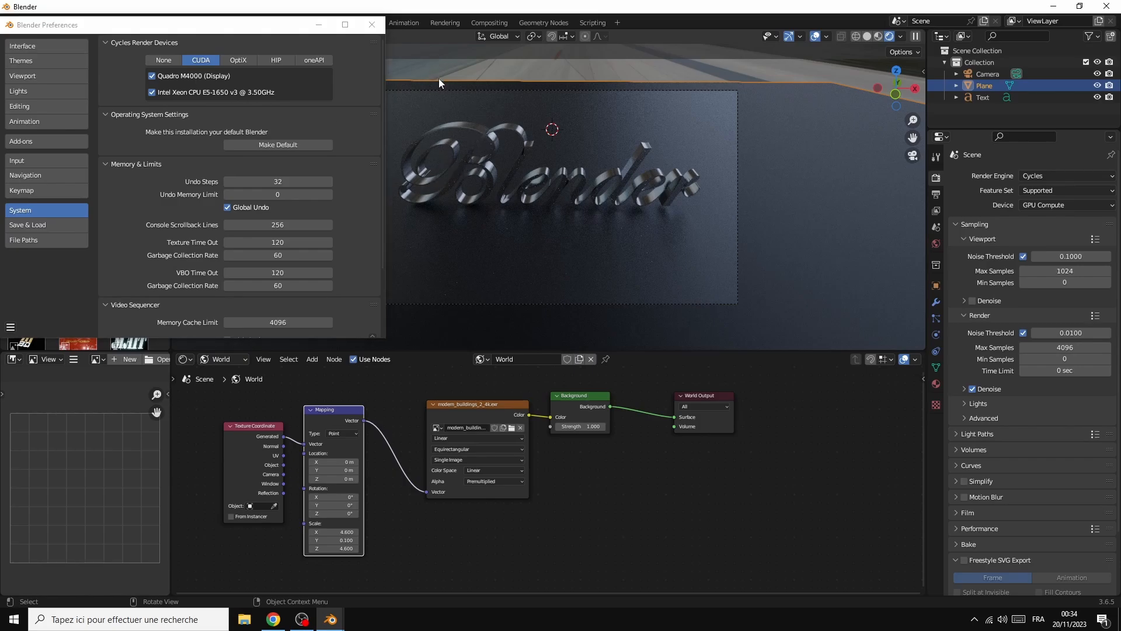
{"action": "left_click", "coordinate": [373, 25]}
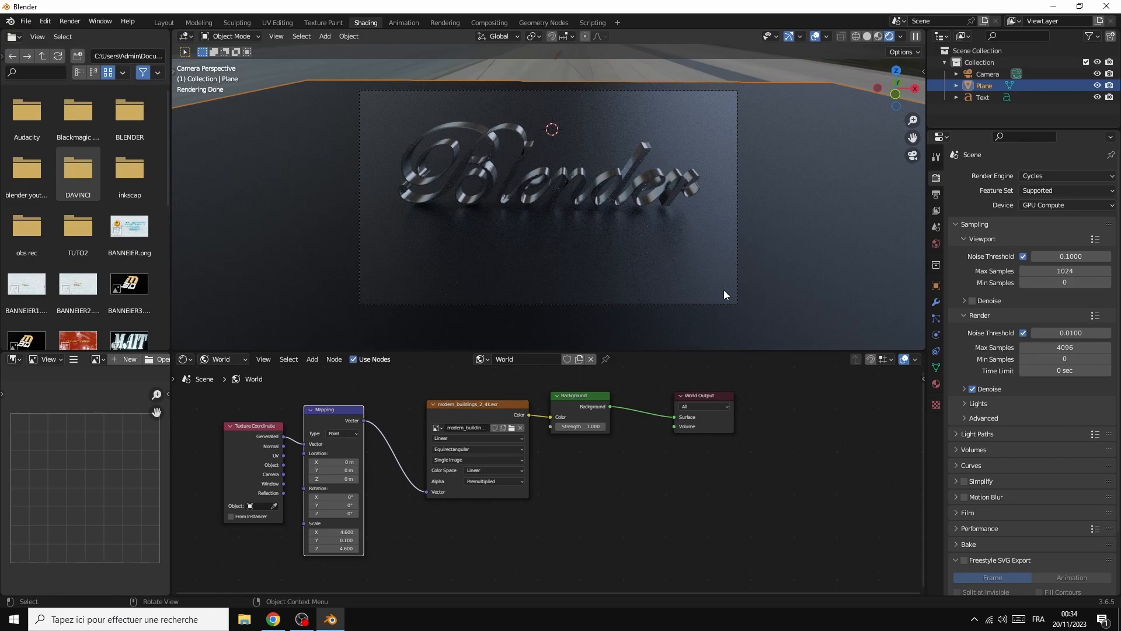
Set the Cycles max samples to 100 for the viewport and 200 for the render
{"action": "left_click", "coordinate": [1061, 272]}
{"action": "type", "text": "100"}
{"action": "key", "text": "Return"}
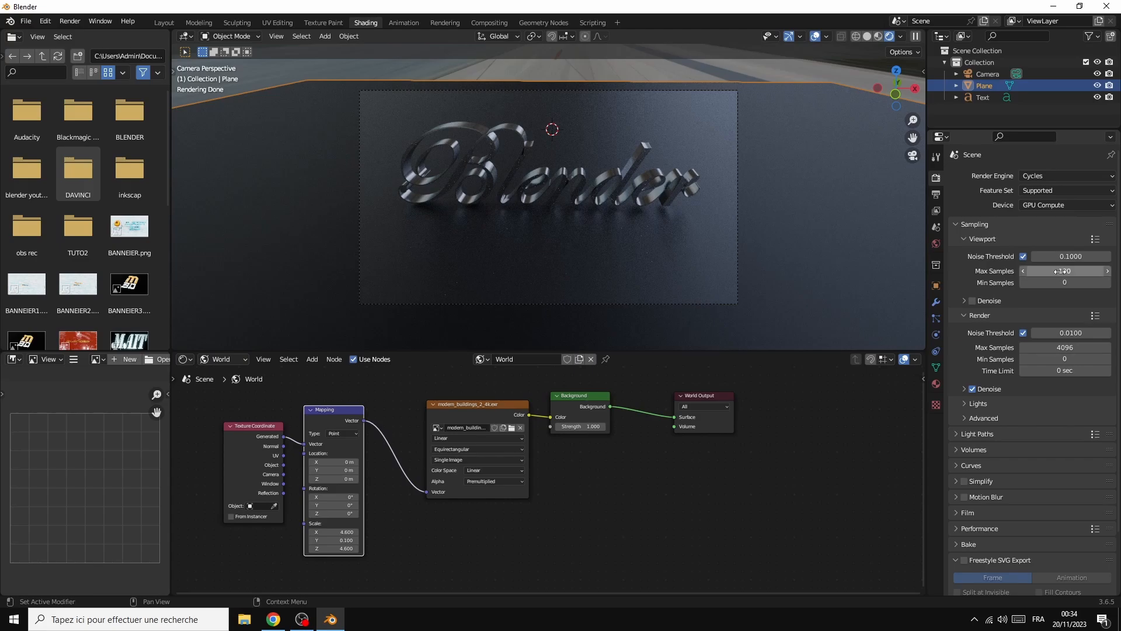
{"action": "left_click", "coordinate": [1067, 347]}
{"action": "type", "text": "200"}
{"action": "key", "text": "Return"}
Expand the Light Paths settings and set all max bounces, from Total to Transparent, to 1
{"action": "left_click", "coordinate": [956, 434]}
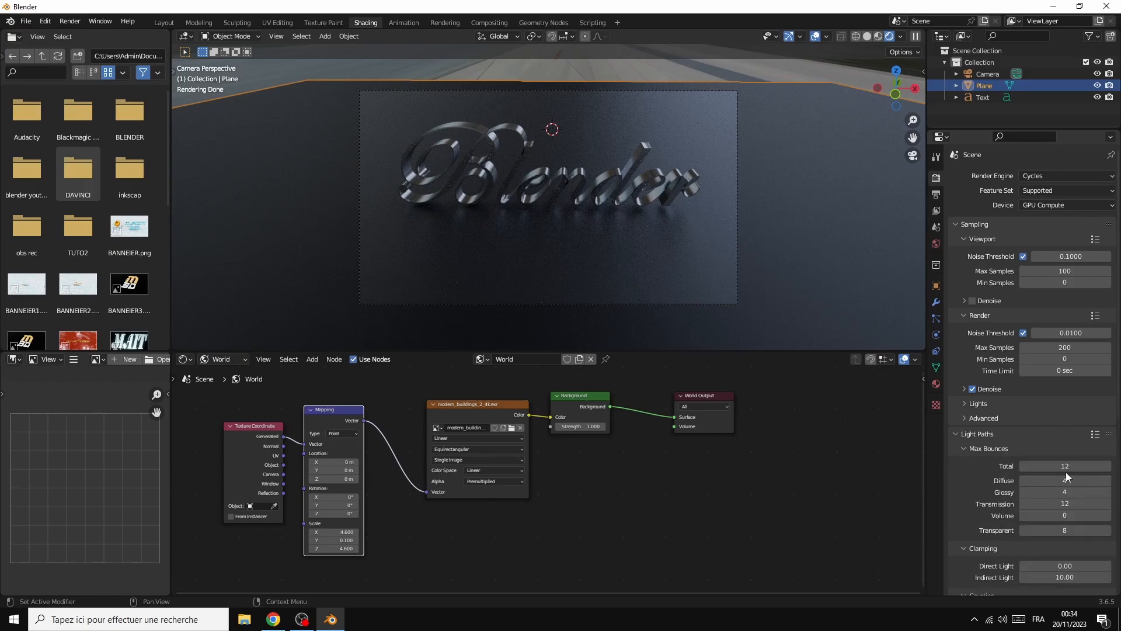
{"action": "left_click_drag", "start_coordinate": [1064, 466], "coordinate": [1068, 530]}
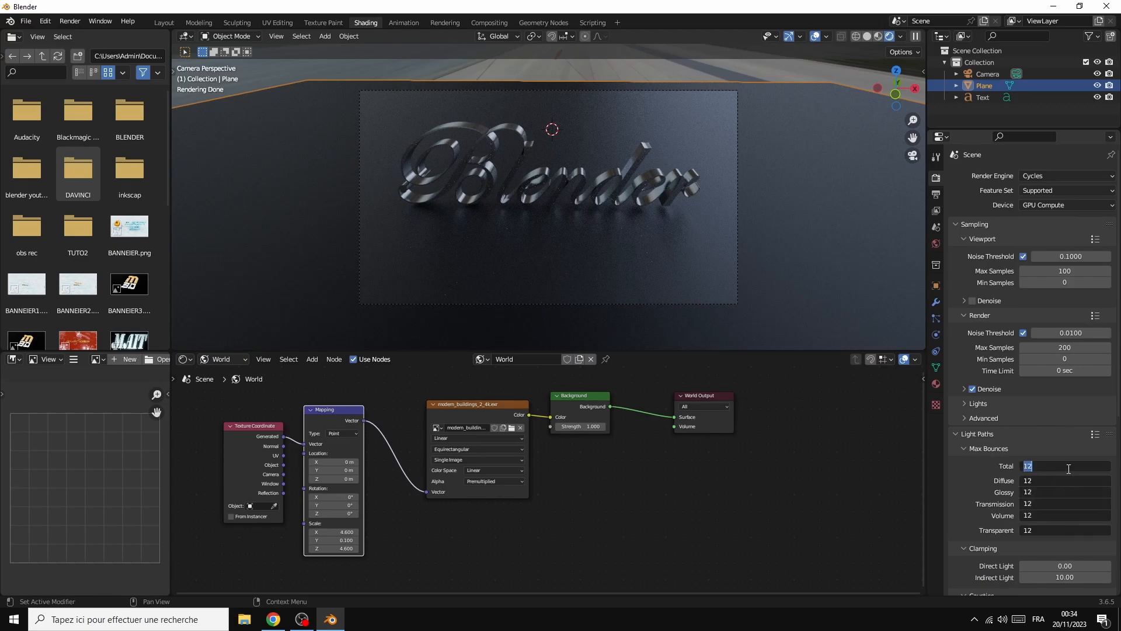
{"action": "type", "text": "1"}
{"action": "key", "text": "Return"}
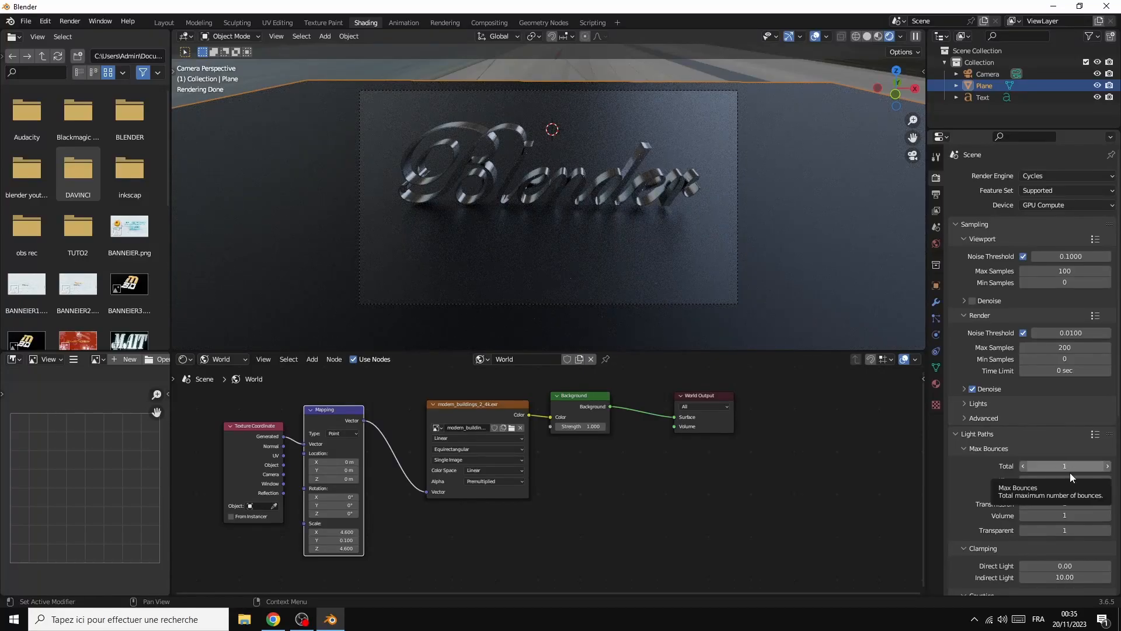
Raise all the max bounces values together to 6
{"action": "right_click", "coordinate": [1066, 466]}
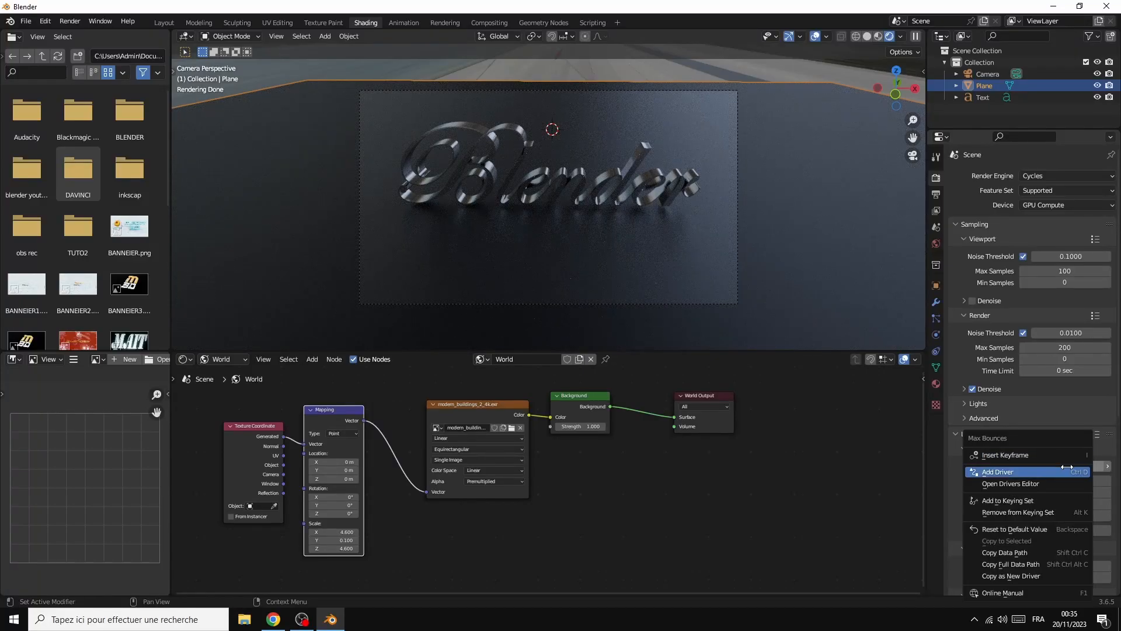
{"action": "key", "text": "Escape"}
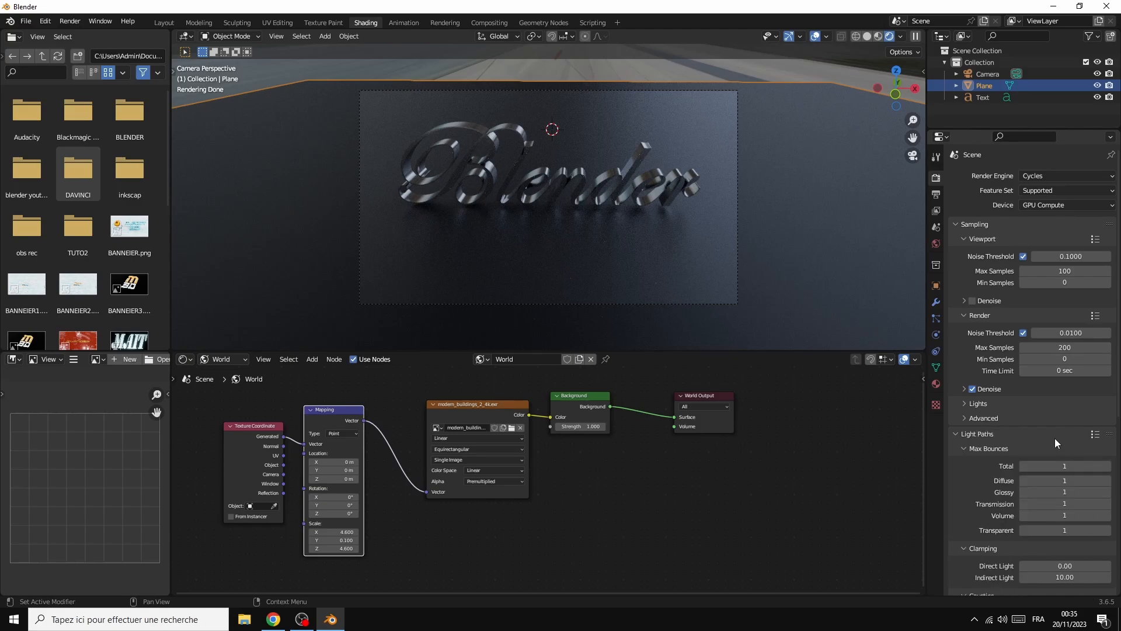
{"action": "right_click", "coordinate": [1065, 467]}
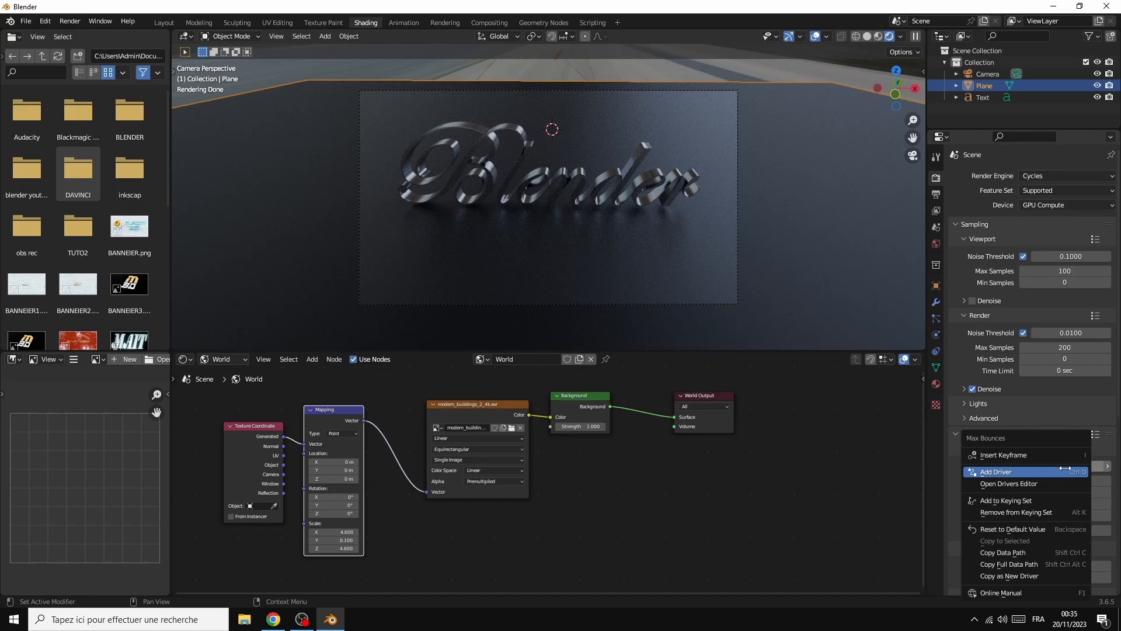
{"action": "key", "text": "Escape"}
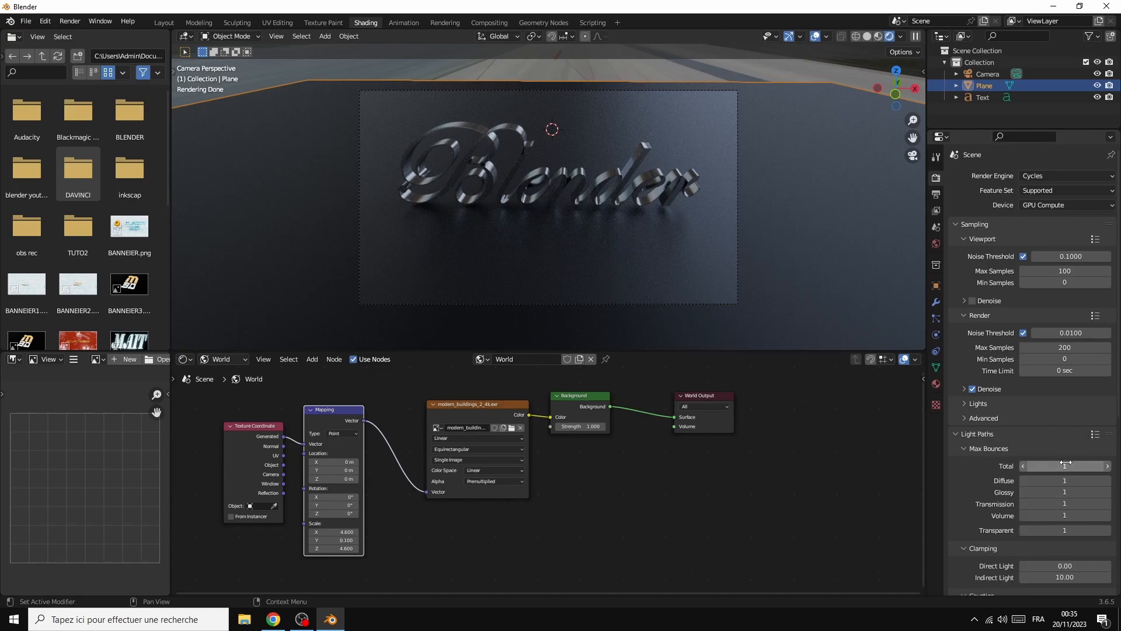
{"action": "right_click", "coordinate": [1063, 466]}
{"action": "key", "text": "Escape"}
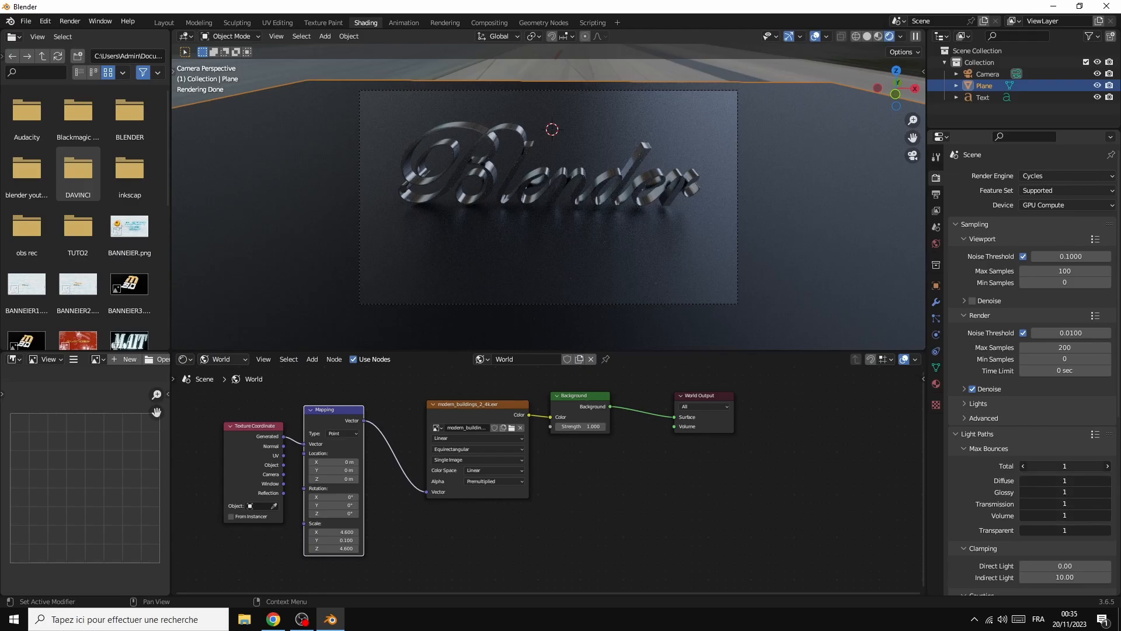
{"action": "left_click_drag", "start_coordinate": [1064, 466], "coordinate": [1076, 461]}
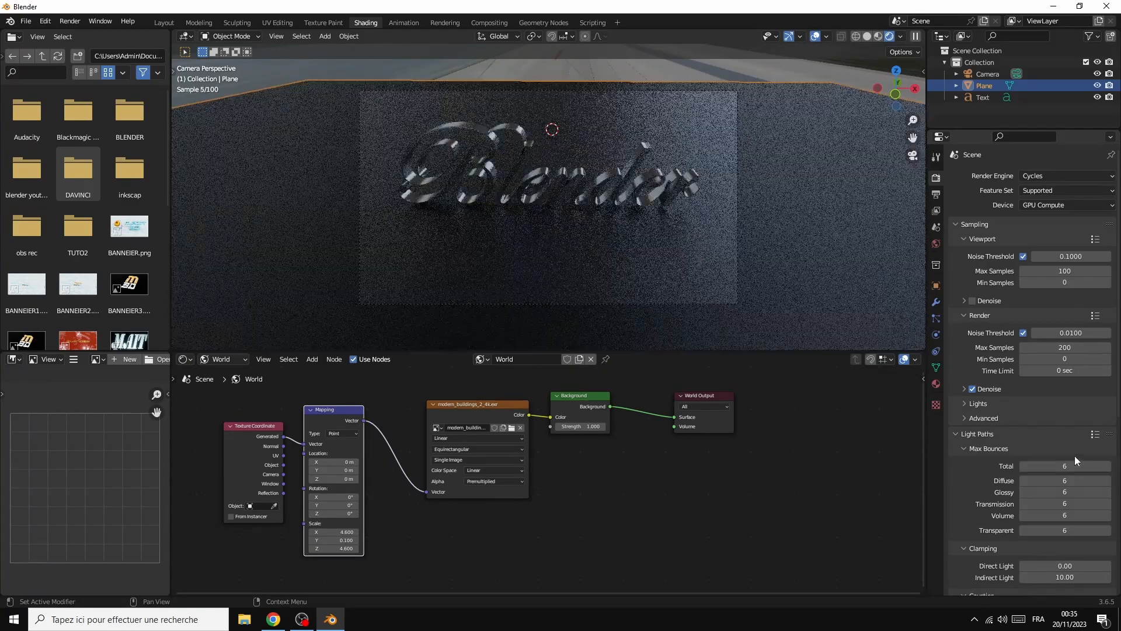
Expand the Advanced sampling settings and return all light path max bounces to 1
{"action": "left_click", "coordinate": [1059, 415]}
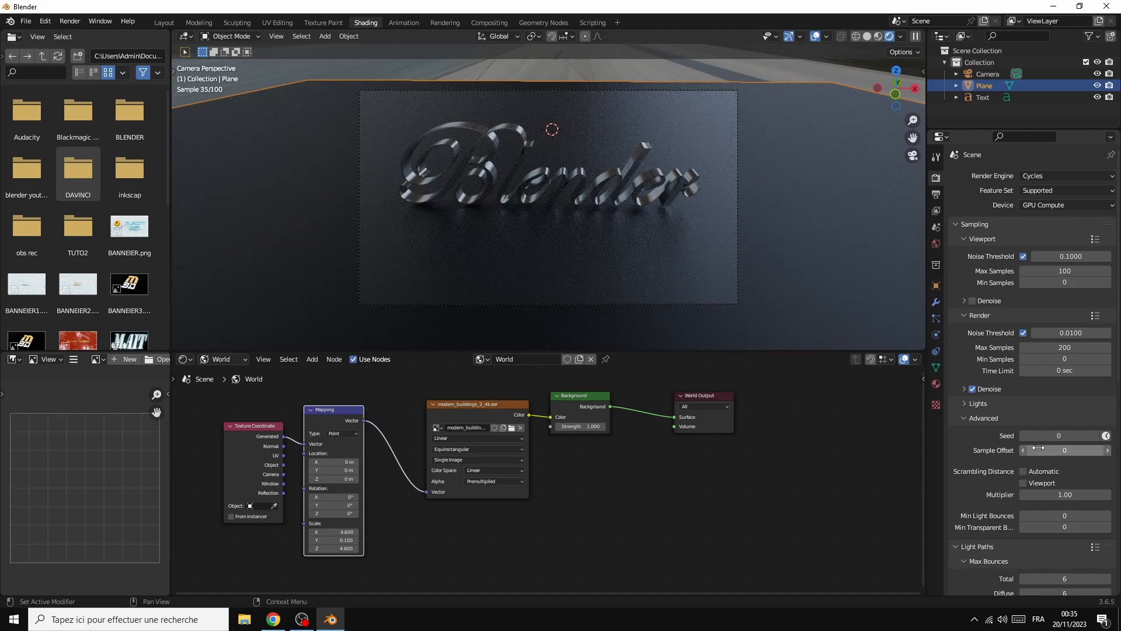
{"action": "left_click", "coordinate": [968, 408]}
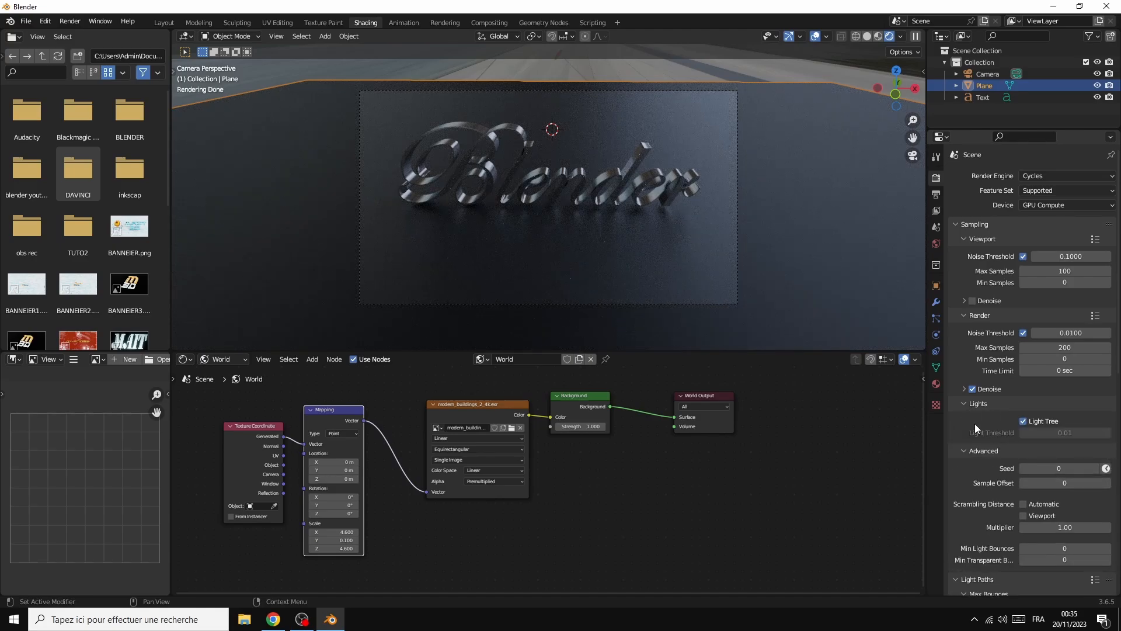
{"action": "left_click", "coordinate": [969, 408]}
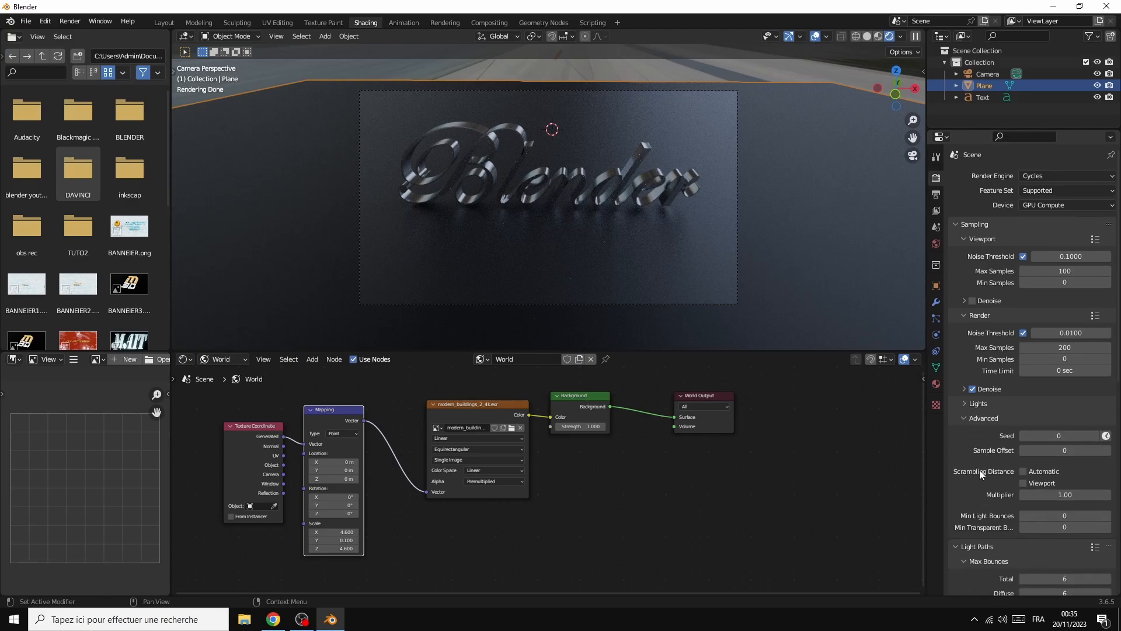
{"action": "scroll", "coordinate": [993, 474], "scroll_direction": "down", "scroll_amount": 4}
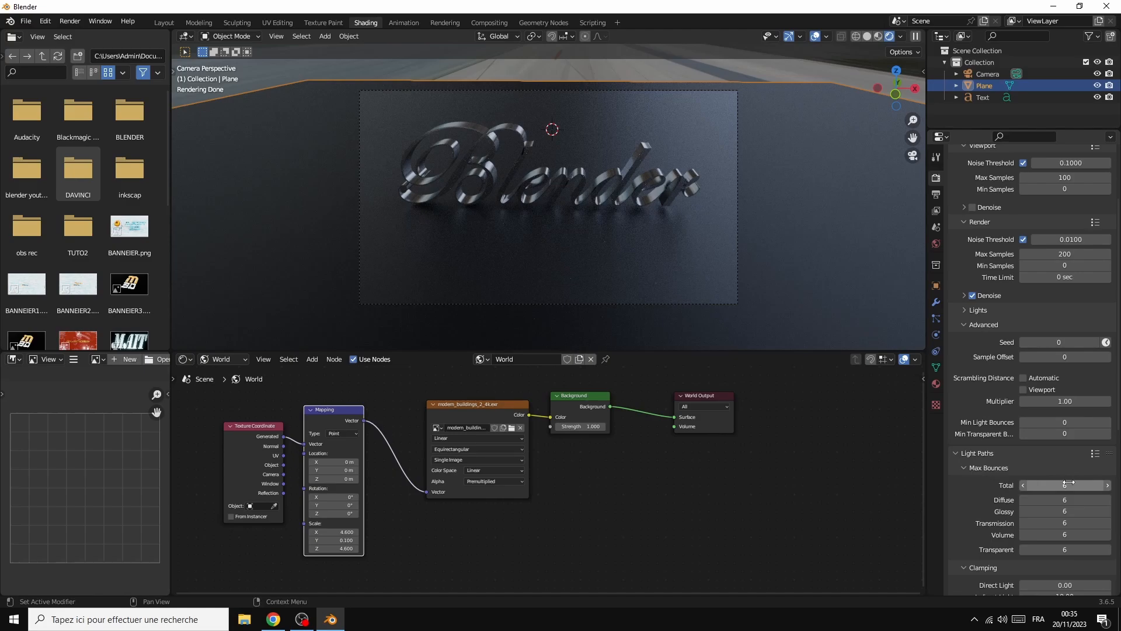
{"action": "left_click_drag", "start_coordinate": [1065, 485], "coordinate": [1064, 549]}
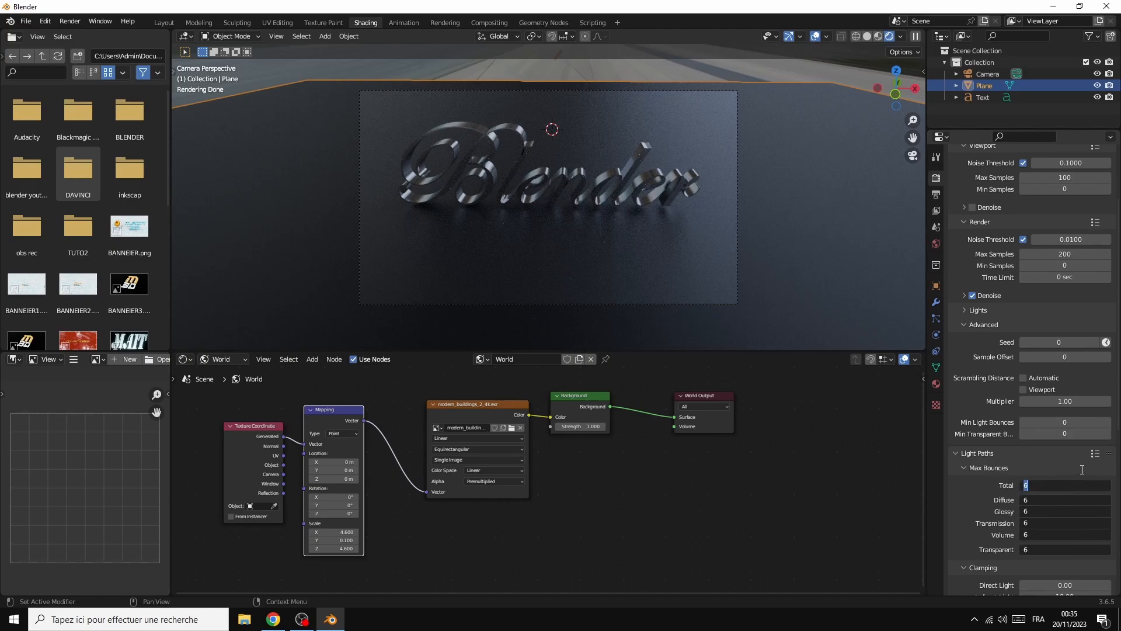
{"action": "type", "text": "1"}
{"action": "key", "text": "Return"}
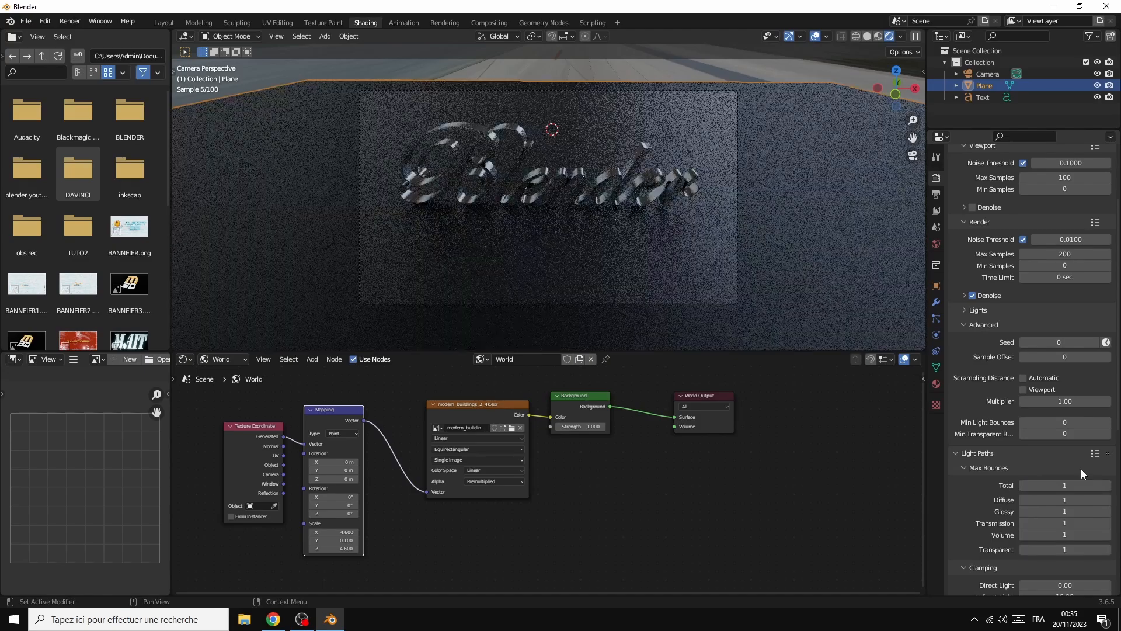
Disable reflective and refractive caustics and enable Fast GI Approximation
{"action": "scroll", "coordinate": [1062, 484], "scroll_direction": "down", "scroll_amount": 3}
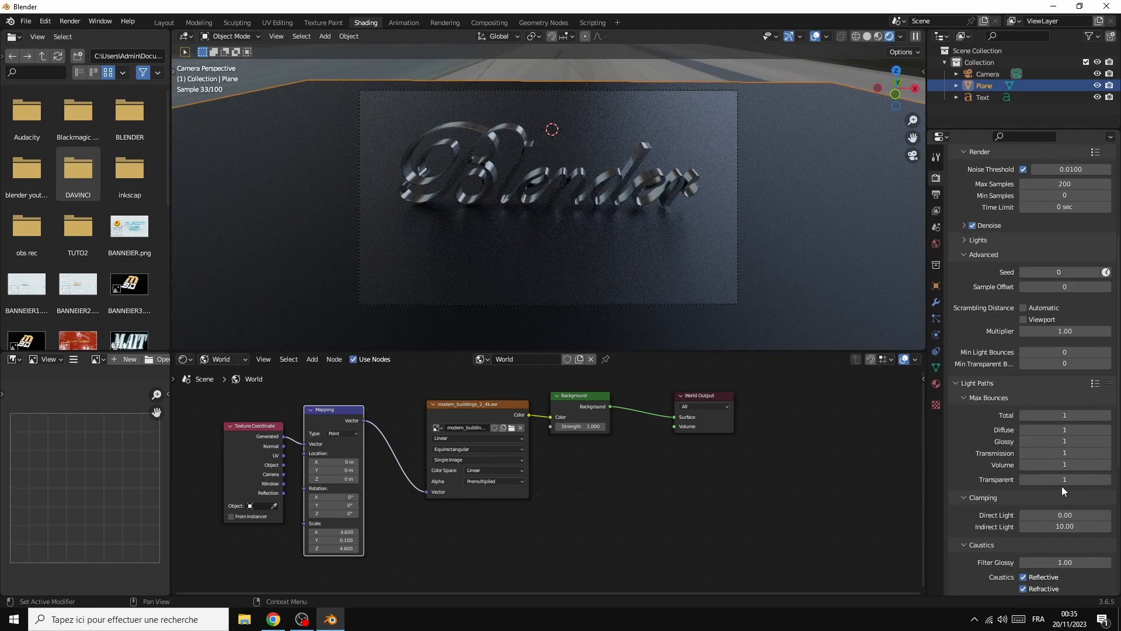
{"action": "scroll", "coordinate": [1061, 486], "scroll_direction": "down", "scroll_amount": 2}
{"action": "left_click", "coordinate": [1024, 530]}
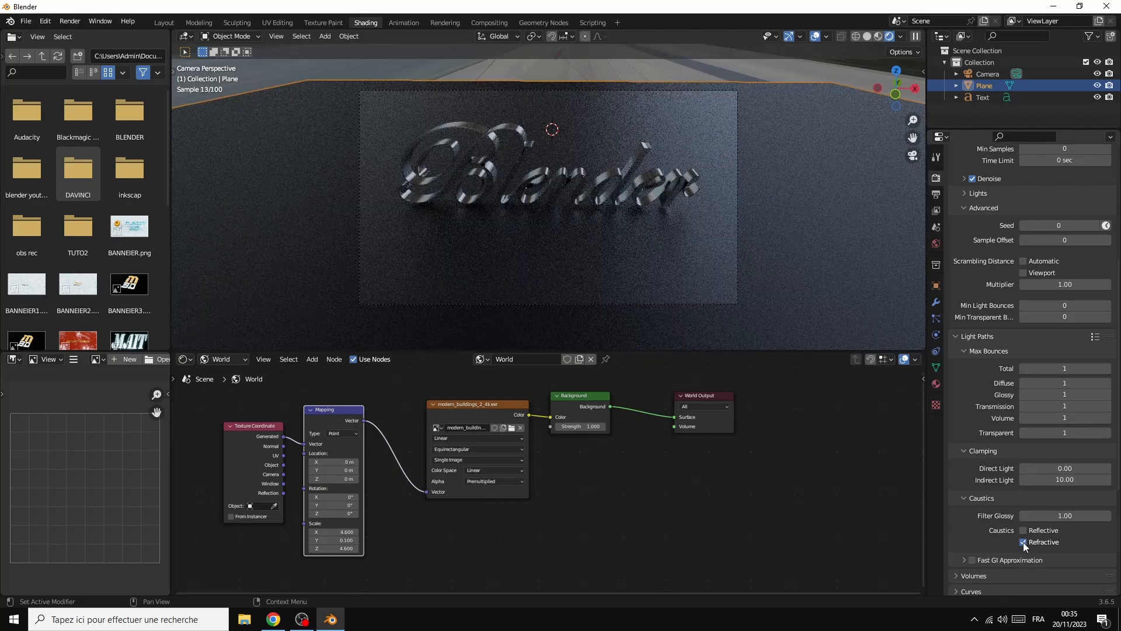
{"action": "left_click", "coordinate": [1023, 542]}
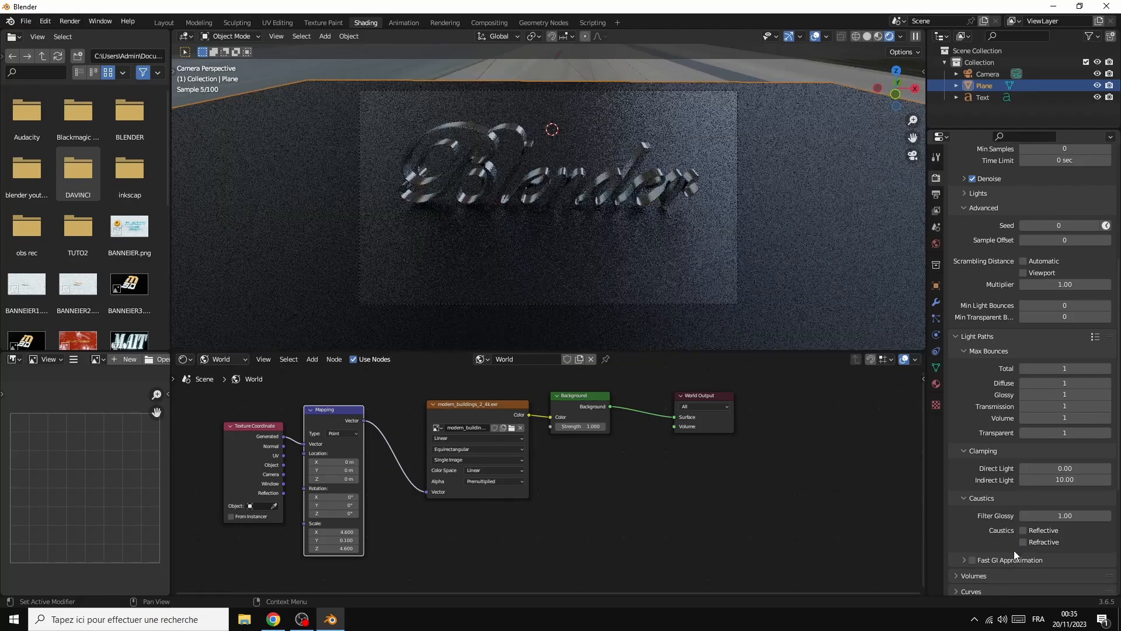
{"action": "left_click", "coordinate": [972, 559]}
In the Color Management settings, choose the High Contrast look and set exposure to about 2.516 and gamma to about 0.811
{"action": "scroll", "coordinate": [1028, 504], "scroll_direction": "down", "scroll_amount": 3}
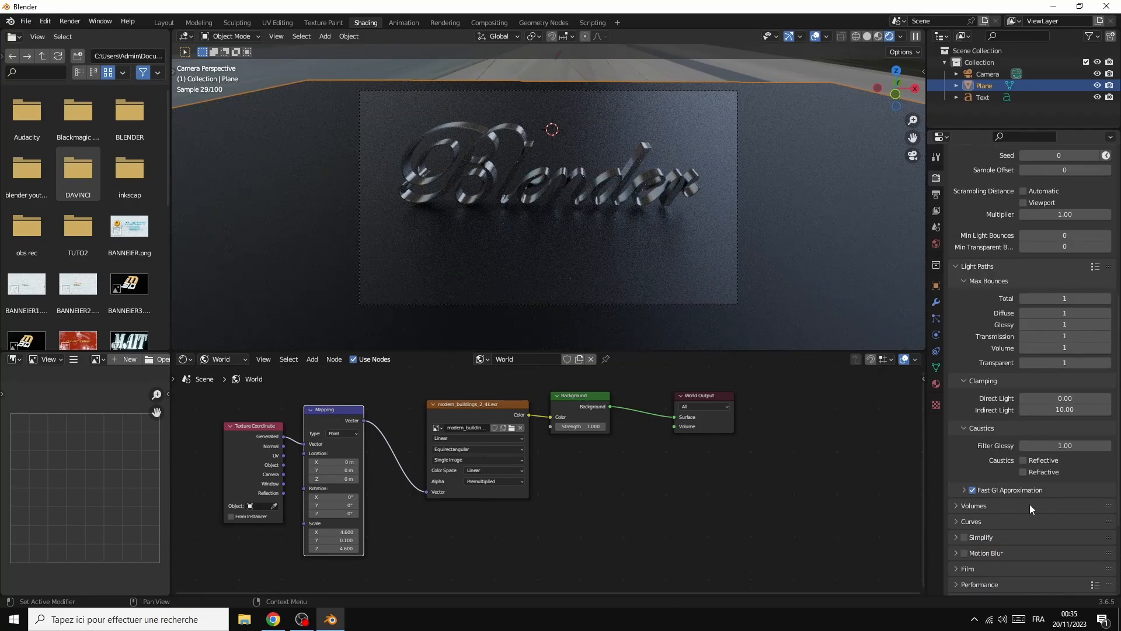
{"action": "scroll", "coordinate": [1029, 504], "scroll_direction": "down", "scroll_amount": 5}
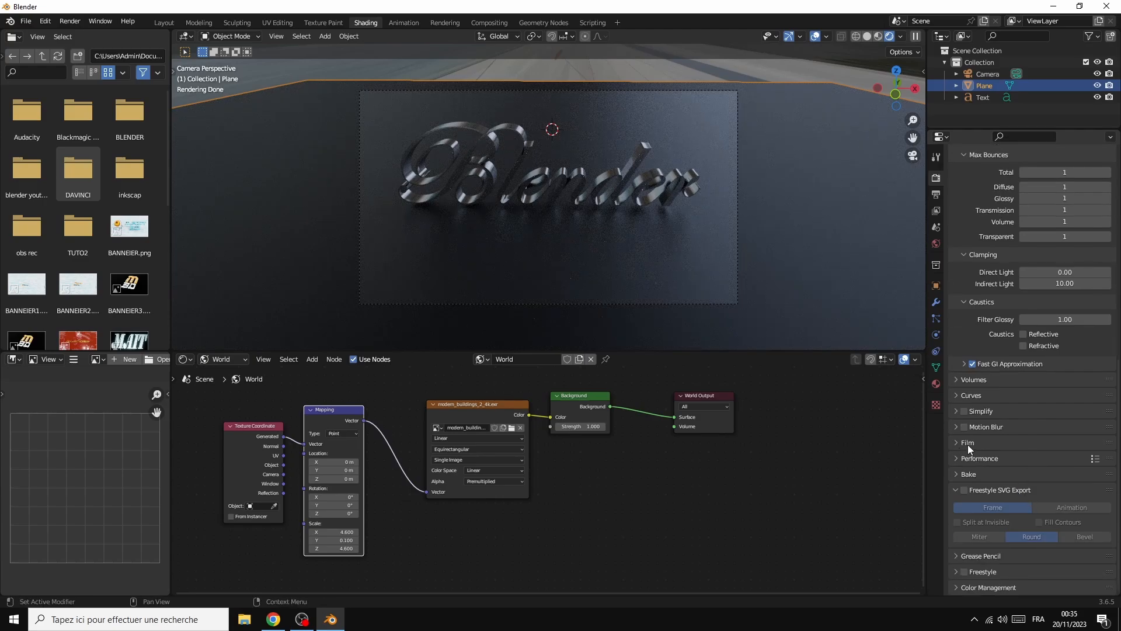
{"action": "left_click", "coordinate": [961, 441]}
{"action": "left_click", "coordinate": [962, 441]}
{"action": "left_click", "coordinate": [973, 588]}
{"action": "scroll", "coordinate": [1094, 548], "scroll_direction": "down", "scroll_amount": 5}
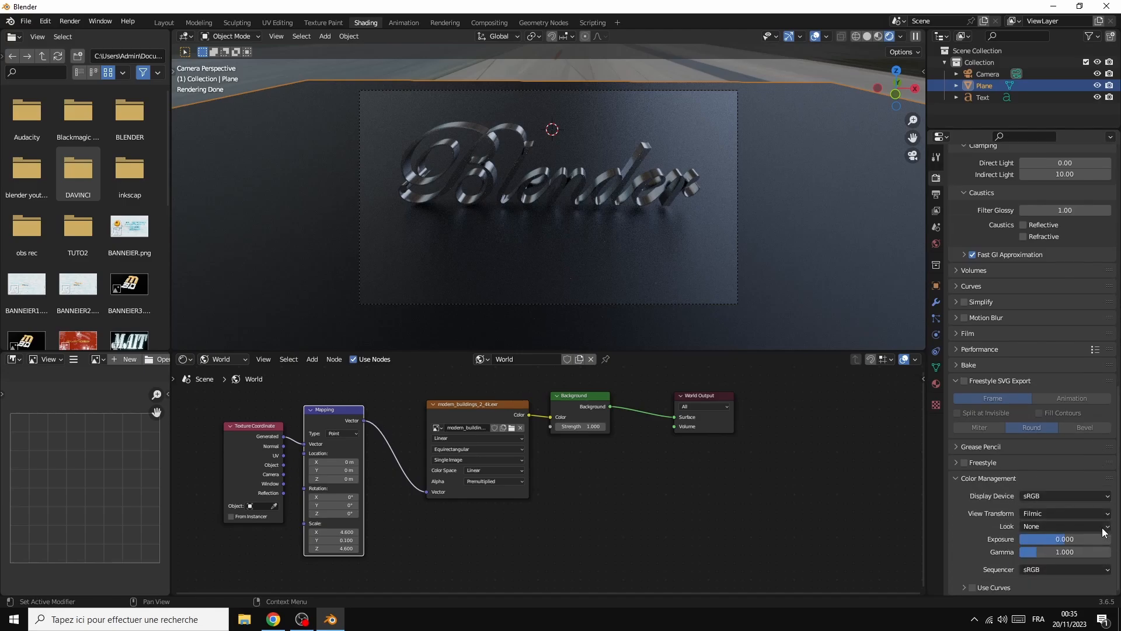
{"action": "left_click", "coordinate": [1056, 527]}
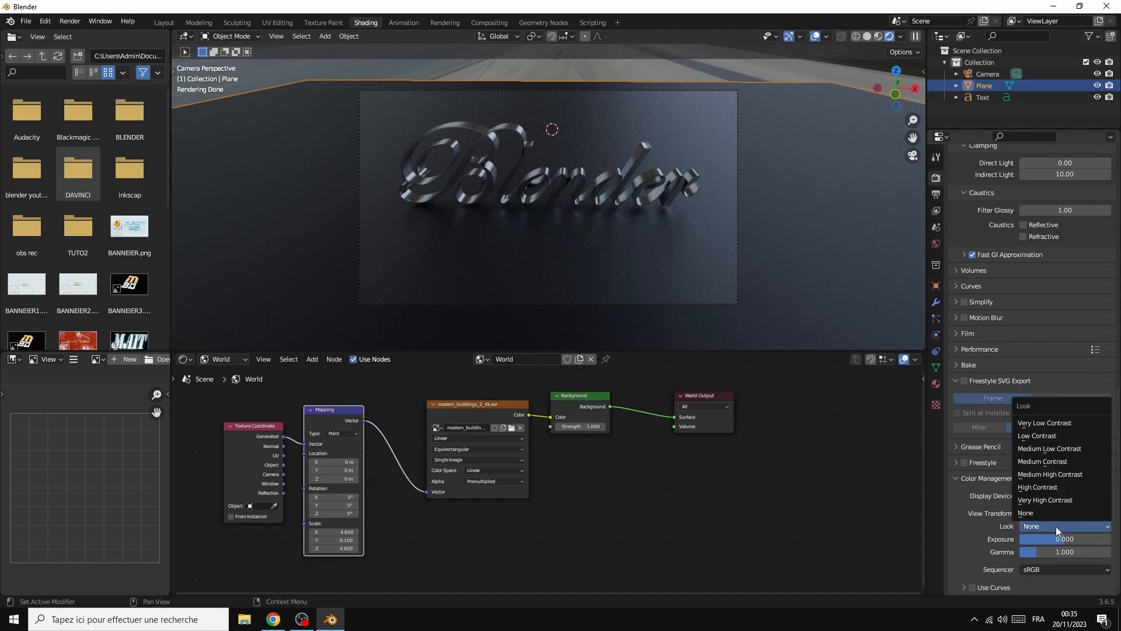
{"action": "left_click", "coordinate": [1055, 488]}
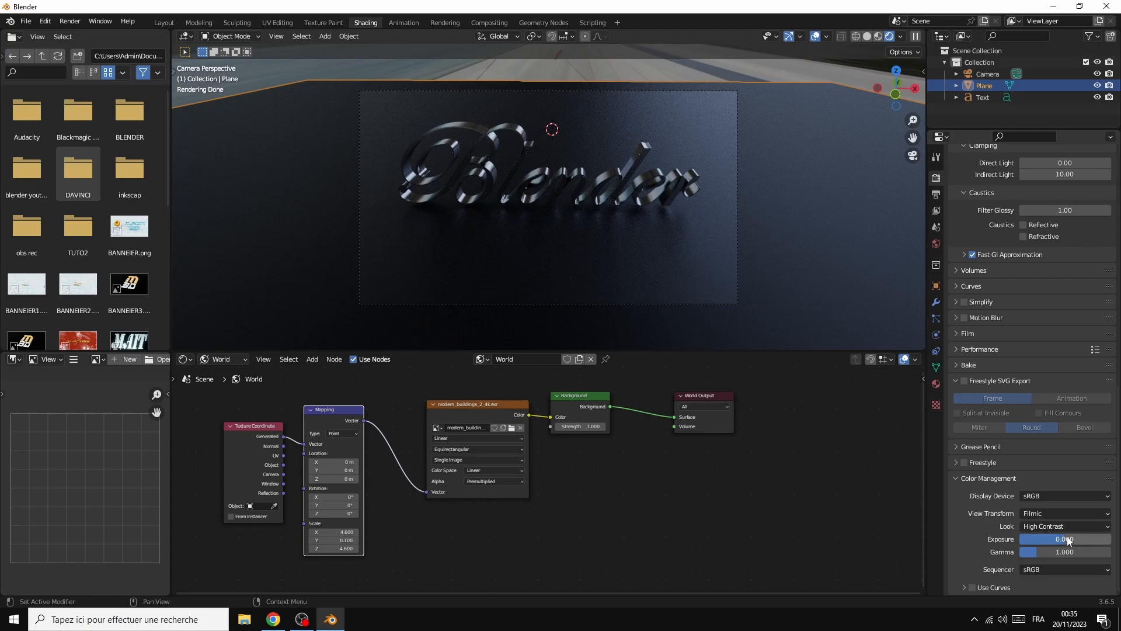
{"action": "left_click_drag", "start_coordinate": [1065, 539], "coordinate": [1023, 553]}
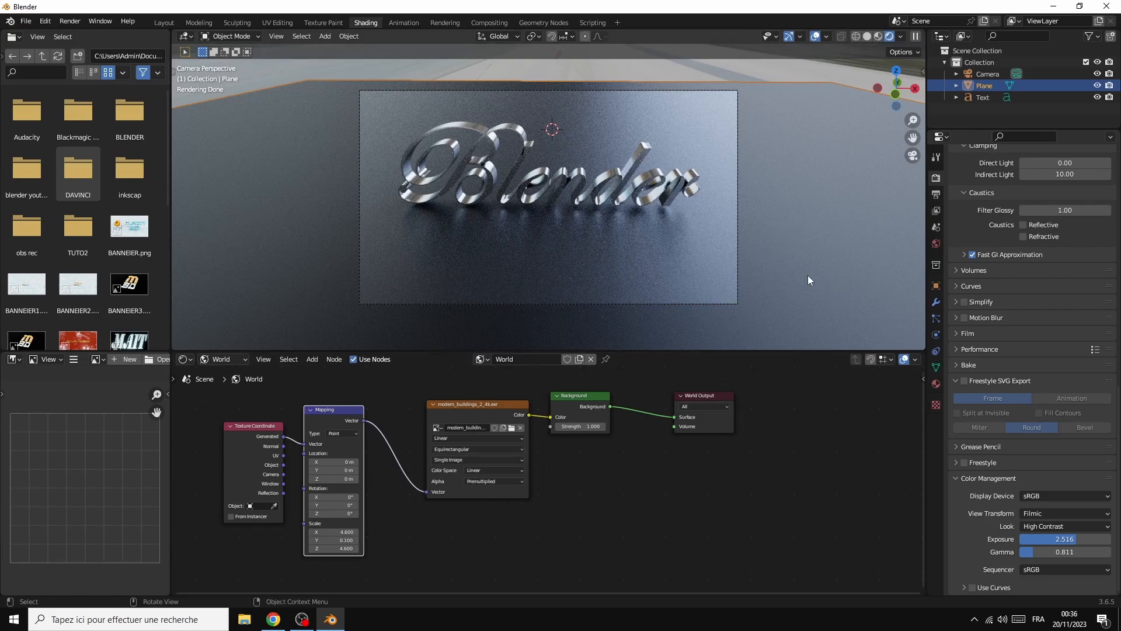
Switch the shader editor to object materials and lower the ground plane material's roughness to about 0.32
{"action": "left_click", "coordinate": [228, 360]}
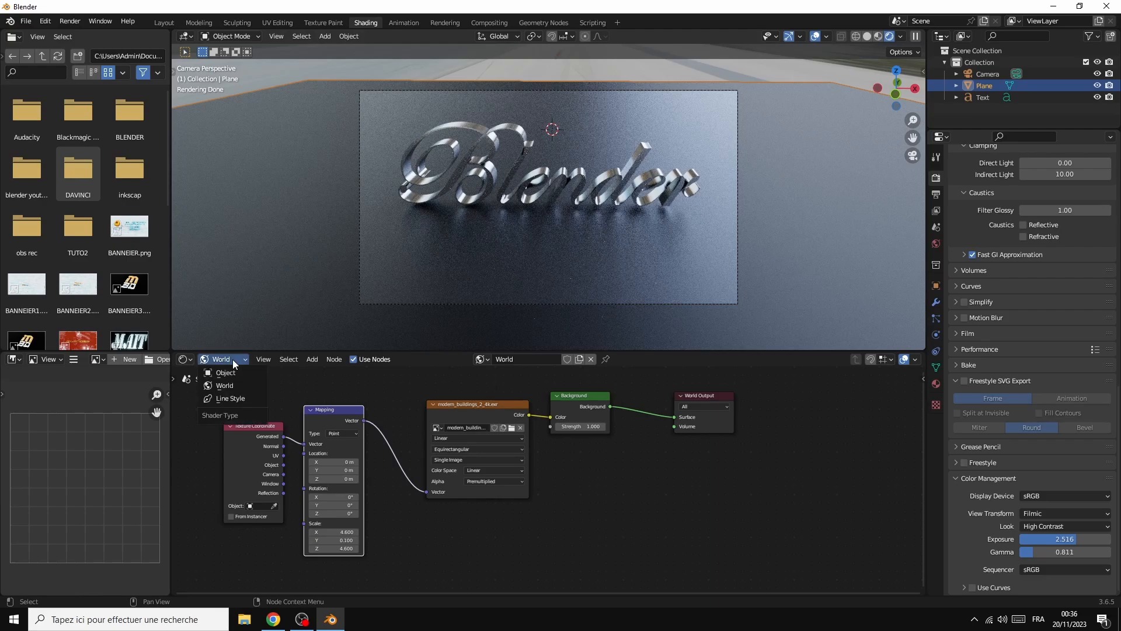
{"action": "left_click", "coordinate": [231, 373]}
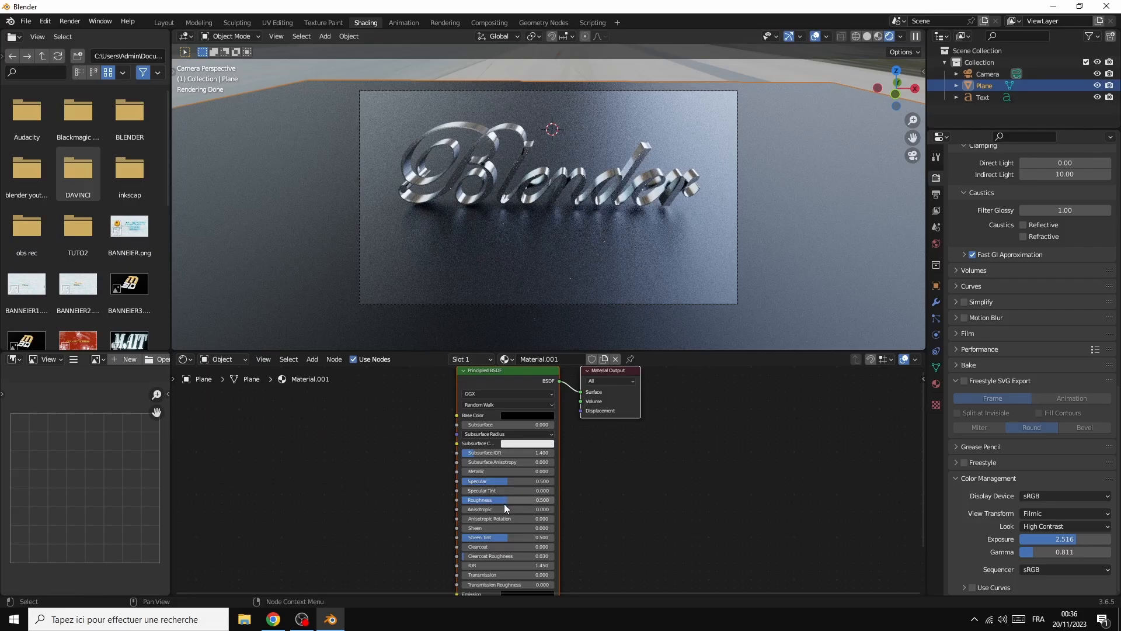
{"action": "left_click_drag", "start_coordinate": [502, 501], "coordinate": [496, 500]}
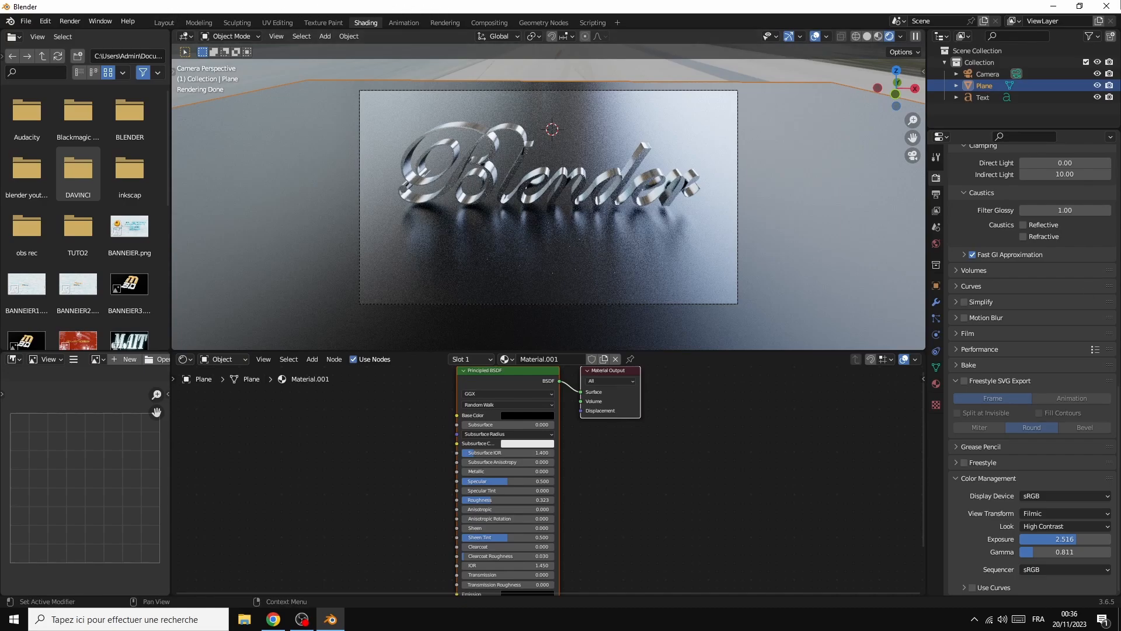
Render the scene as a still image with Cycles, inspect the result and close the render window
{"action": "left_click", "coordinate": [66, 22]}
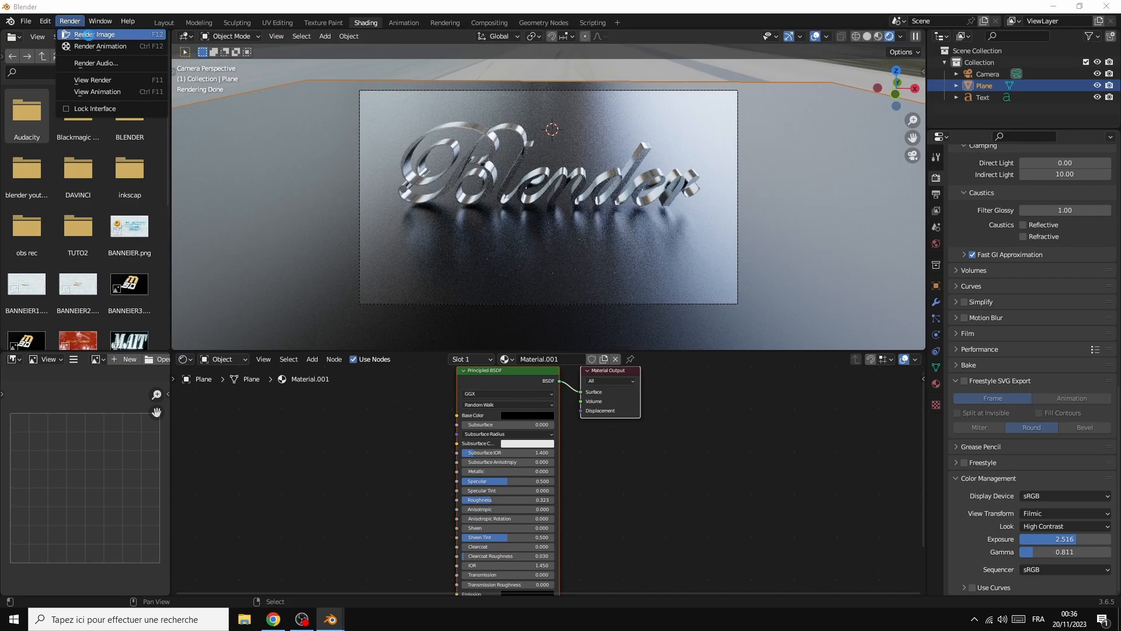
{"action": "left_click", "coordinate": [88, 35]}
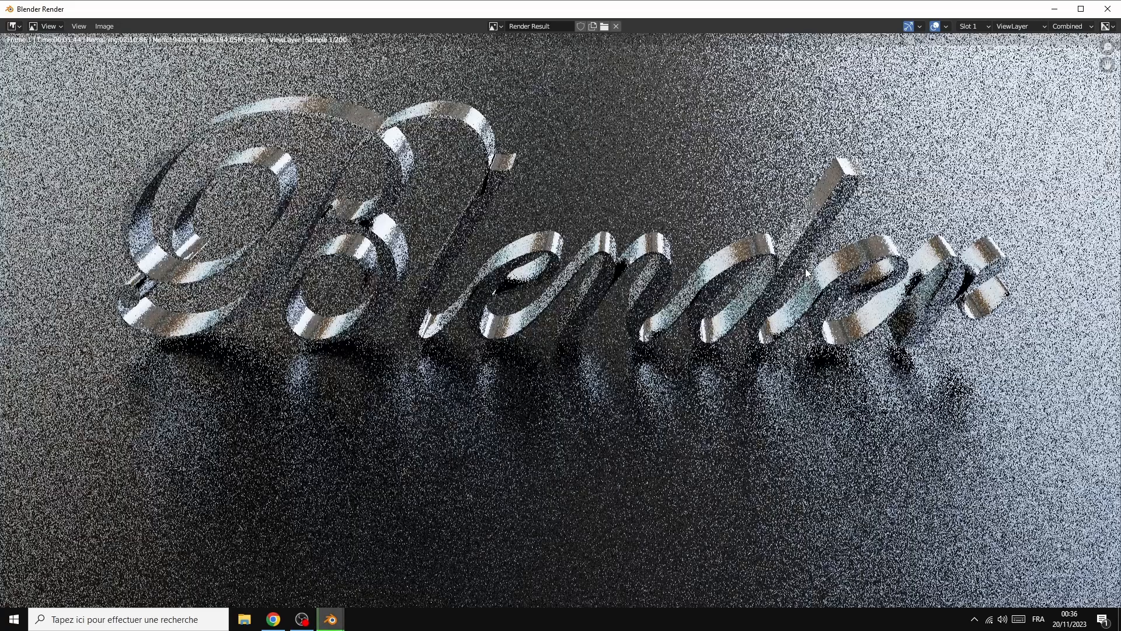
{"action": "scroll", "coordinate": [823, 265], "scroll_direction": "down", "scroll_amount": 3}
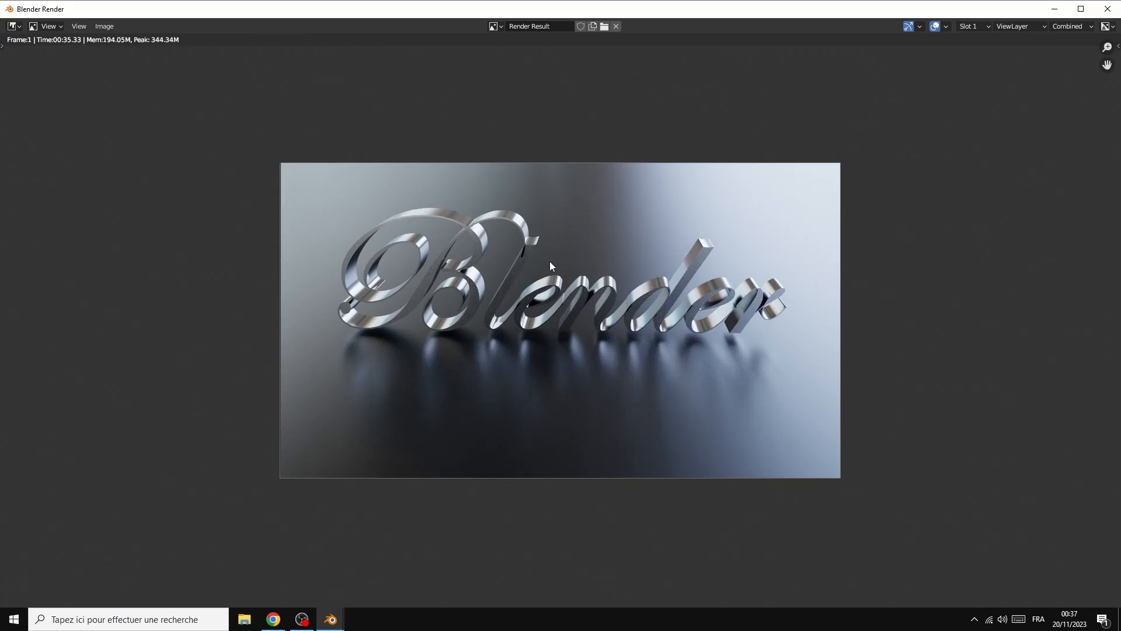
{"action": "scroll", "coordinate": [801, 318], "scroll_direction": "up", "scroll_amount": 3}
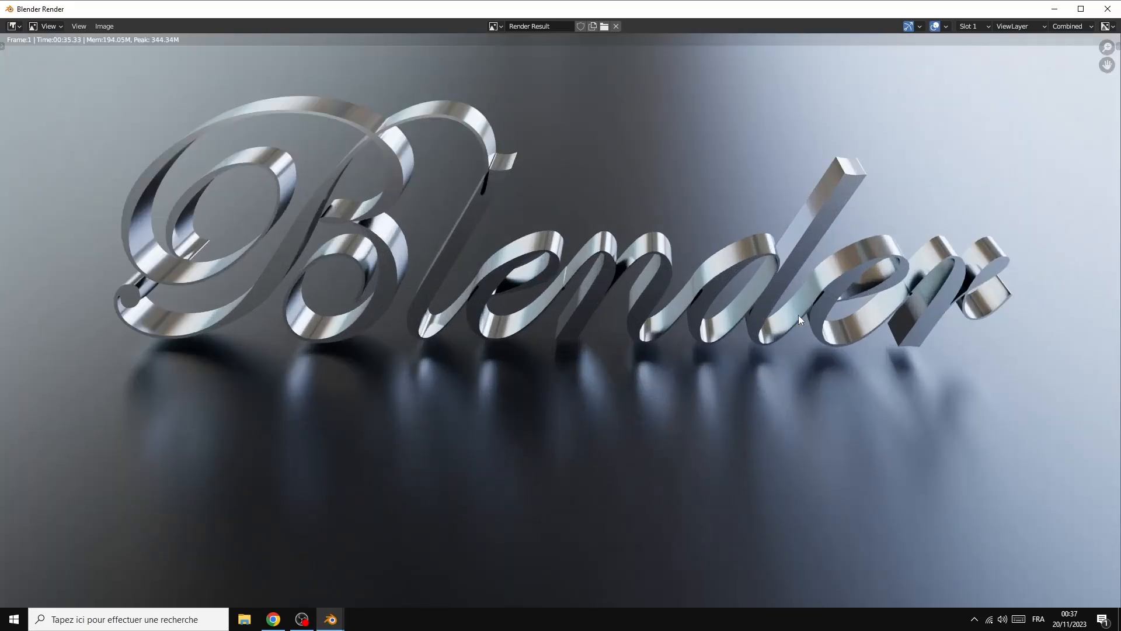
{"action": "scroll", "coordinate": [799, 319], "scroll_direction": "down", "scroll_amount": 3}
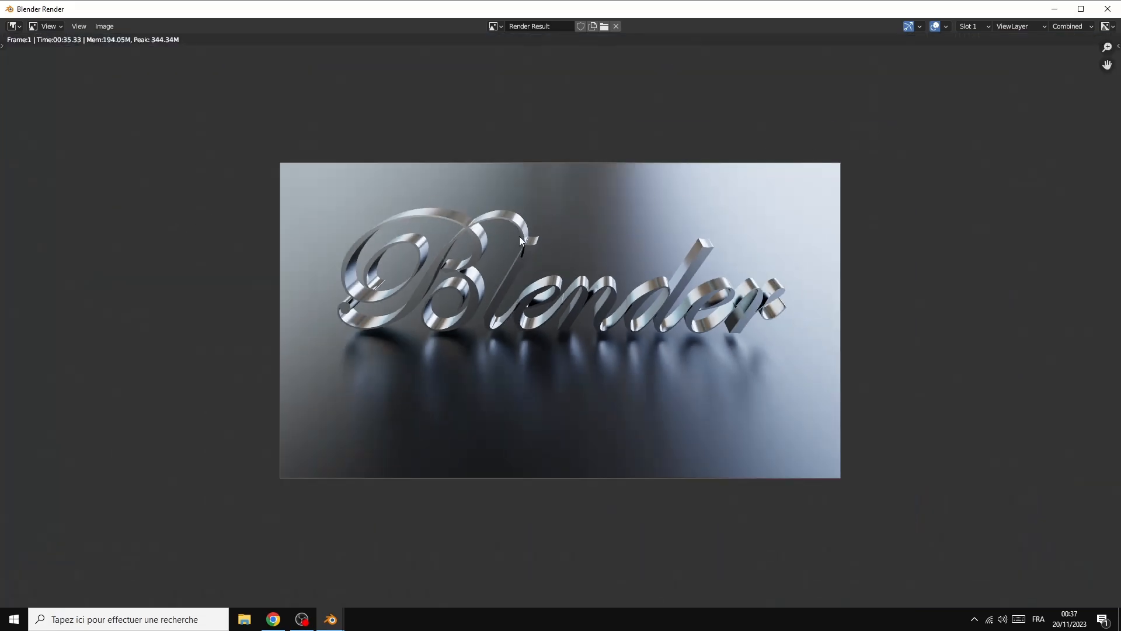
{"action": "left_click", "coordinate": [1107, 9]}
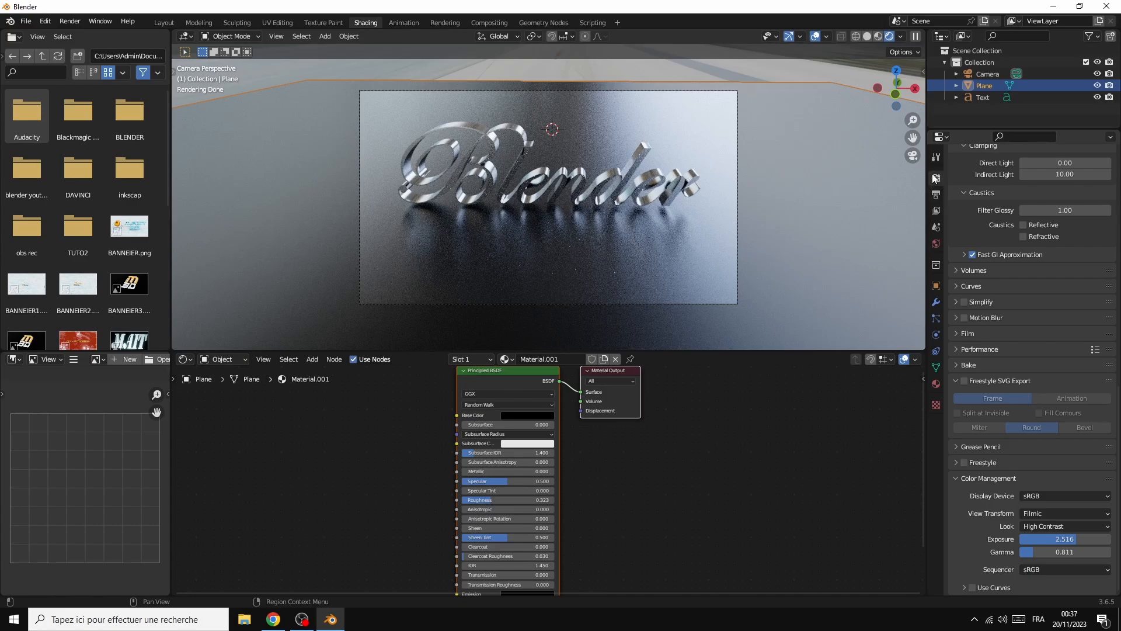
Switch the render engine to Eevee and enable Ambient Occlusion, Bloom, Screen Space Reflections and Motion Blur
{"action": "scroll", "coordinate": [1039, 216], "scroll_direction": "up", "scroll_amount": 15}
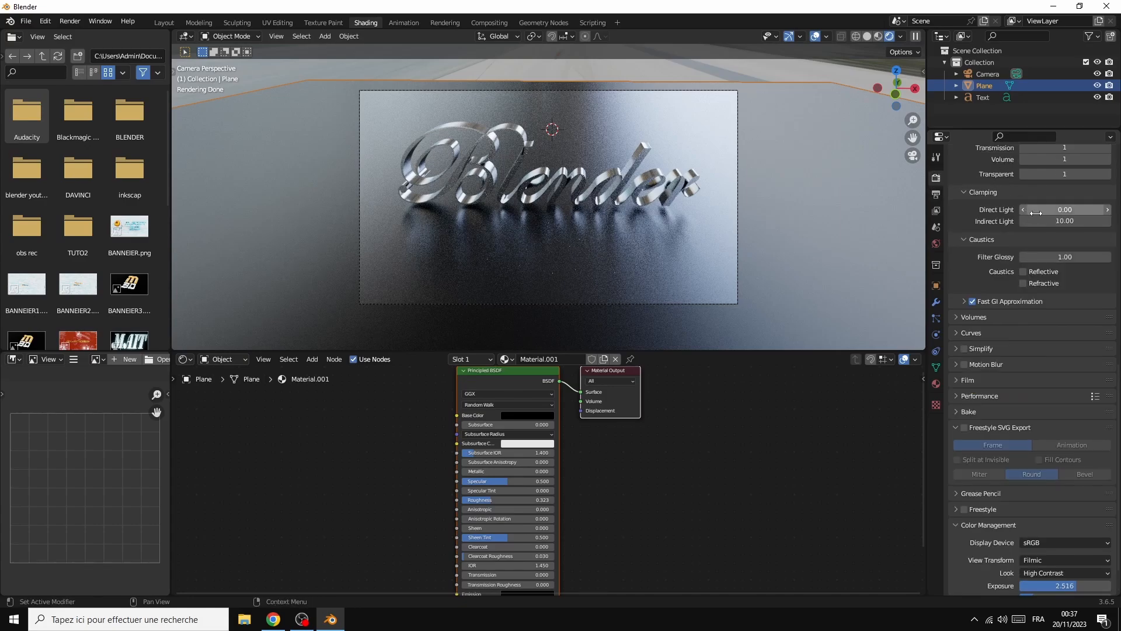
{"action": "scroll", "coordinate": [1040, 220], "scroll_direction": "up", "scroll_amount": 4}
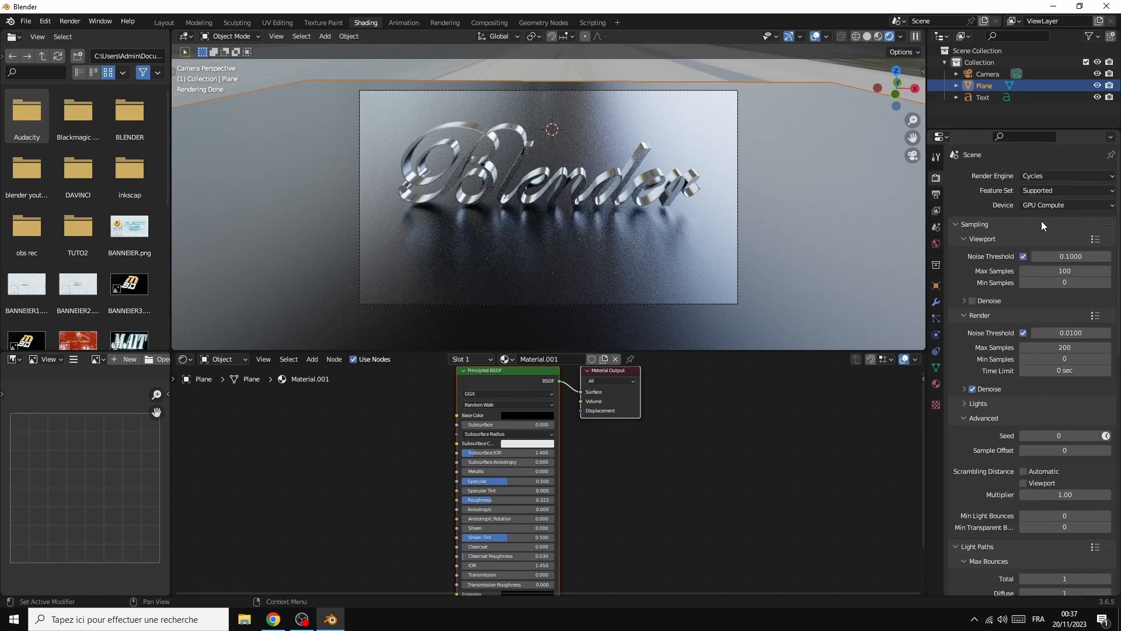
{"action": "left_click", "coordinate": [1041, 176]}
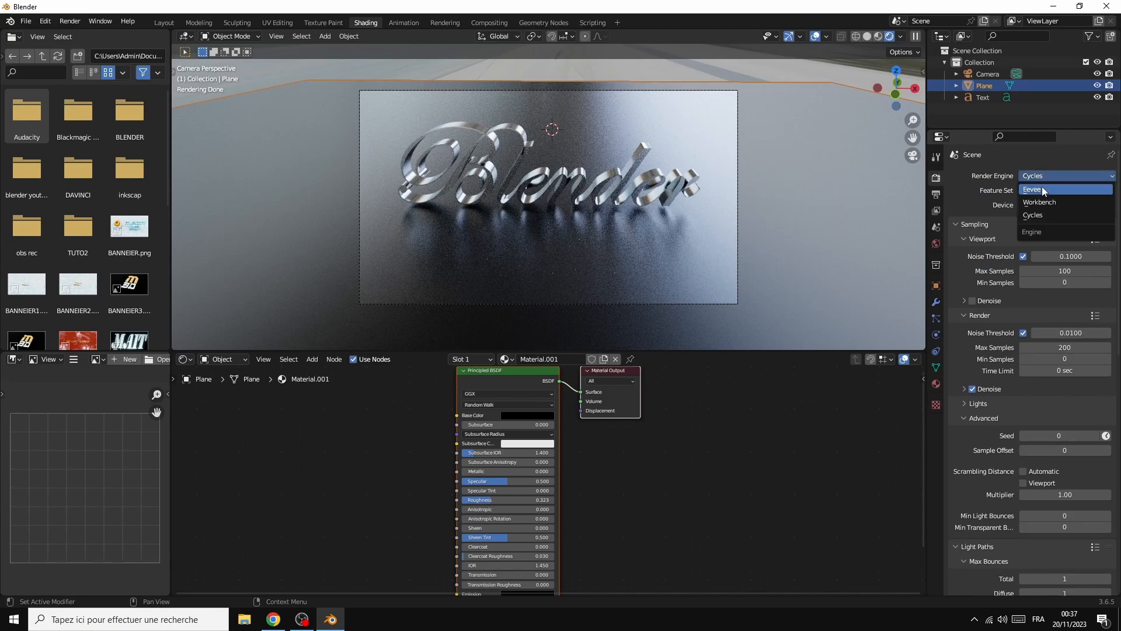
{"action": "left_click", "coordinate": [1042, 190]}
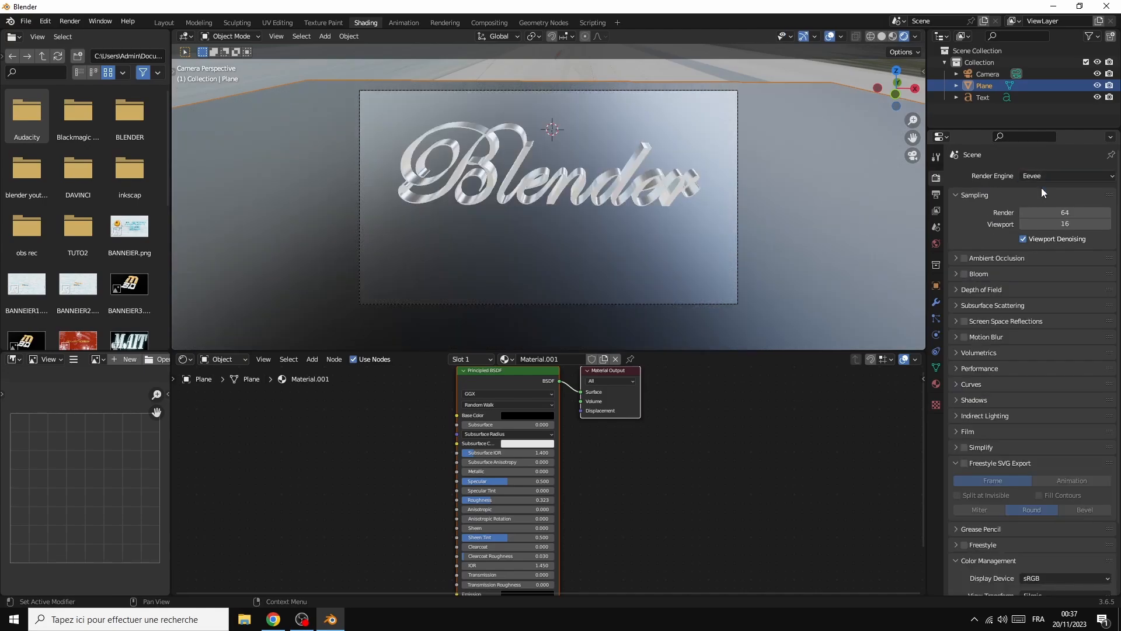
{"action": "left_click", "coordinate": [964, 257]}
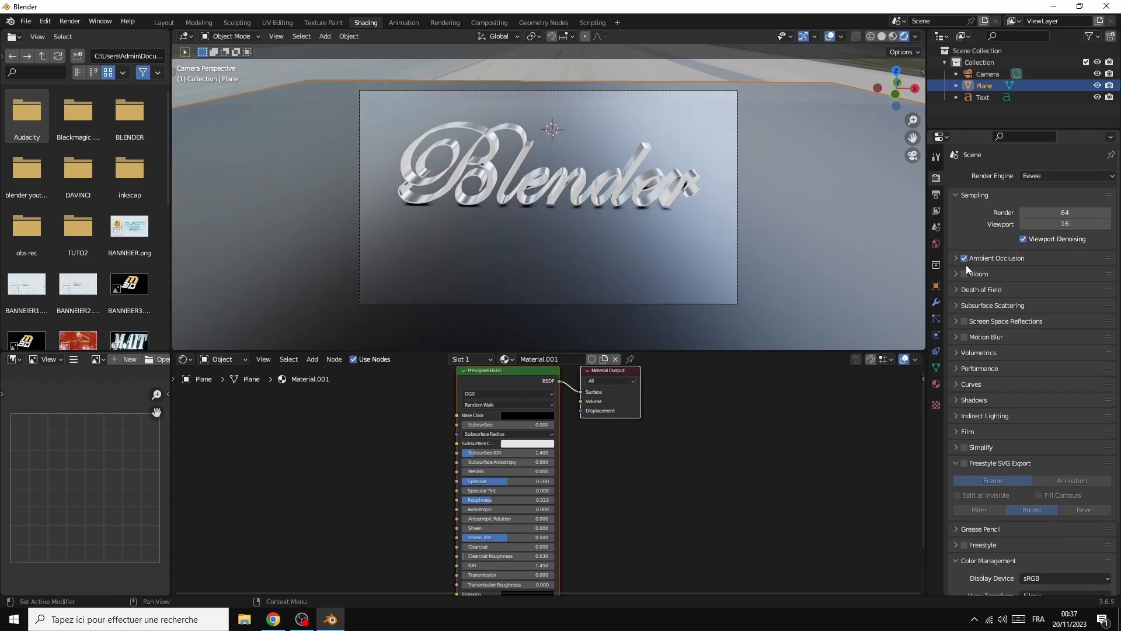
{"action": "left_click", "coordinate": [964, 322]}
{"action": "left_click", "coordinate": [962, 338]}
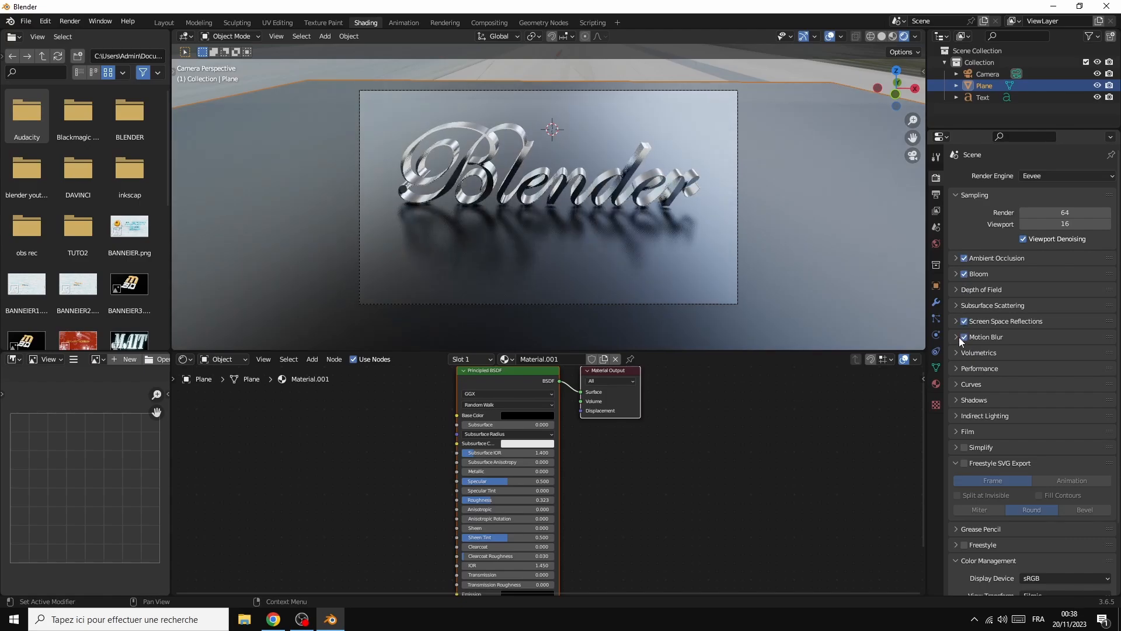
Render the still image with Eevee, inspect the result and close the render window
{"action": "scroll", "coordinate": [1051, 435], "scroll_direction": "down", "scroll_amount": 4}
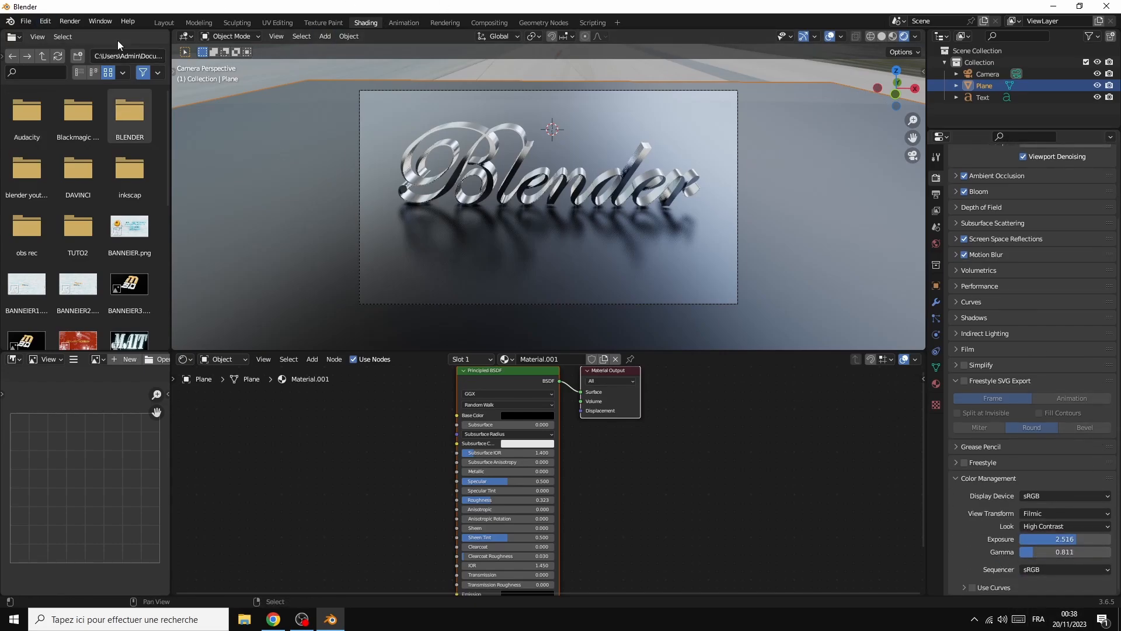
{"action": "left_click", "coordinate": [70, 21]}
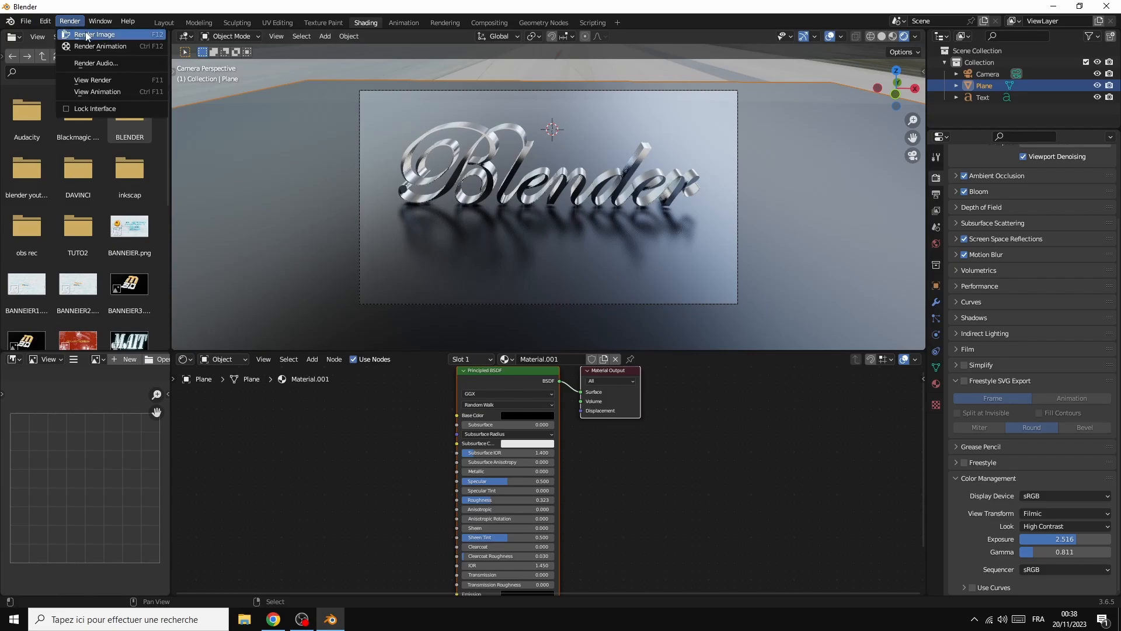
{"action": "left_click", "coordinate": [87, 35]}
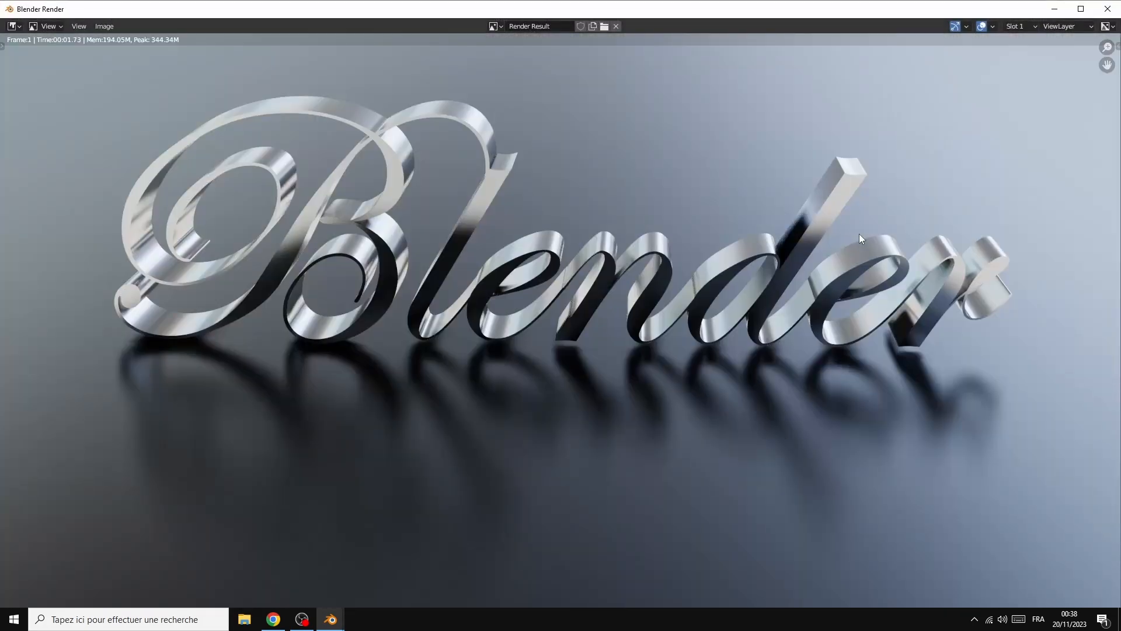
{"action": "scroll", "coordinate": [859, 234], "scroll_direction": "down", "scroll_amount": 1}
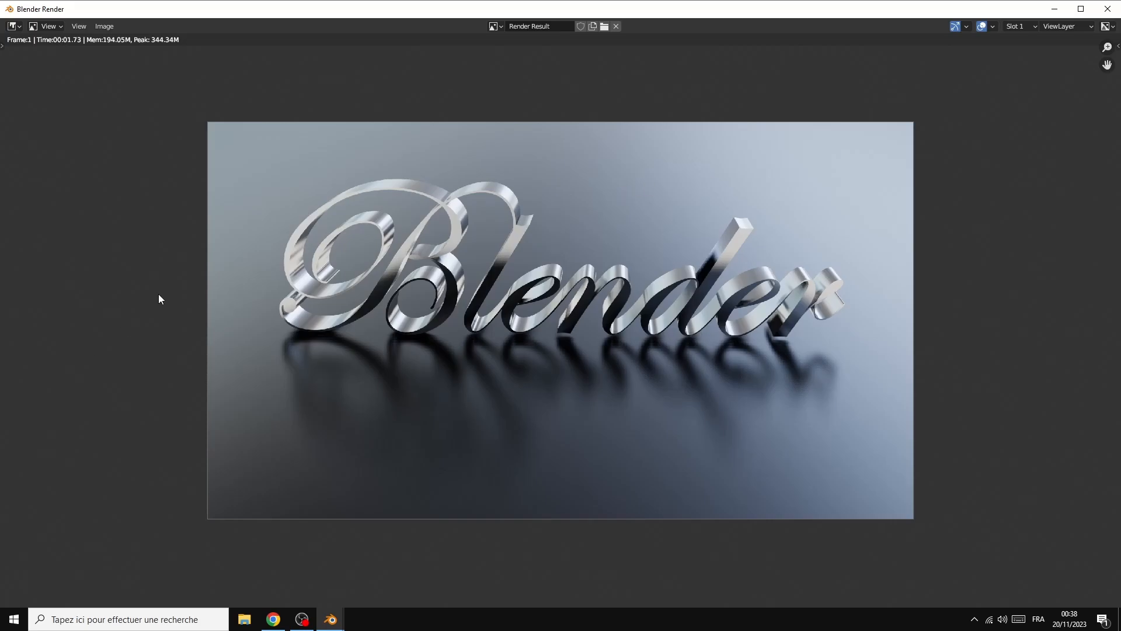
{"action": "left_click", "coordinate": [1107, 8]}
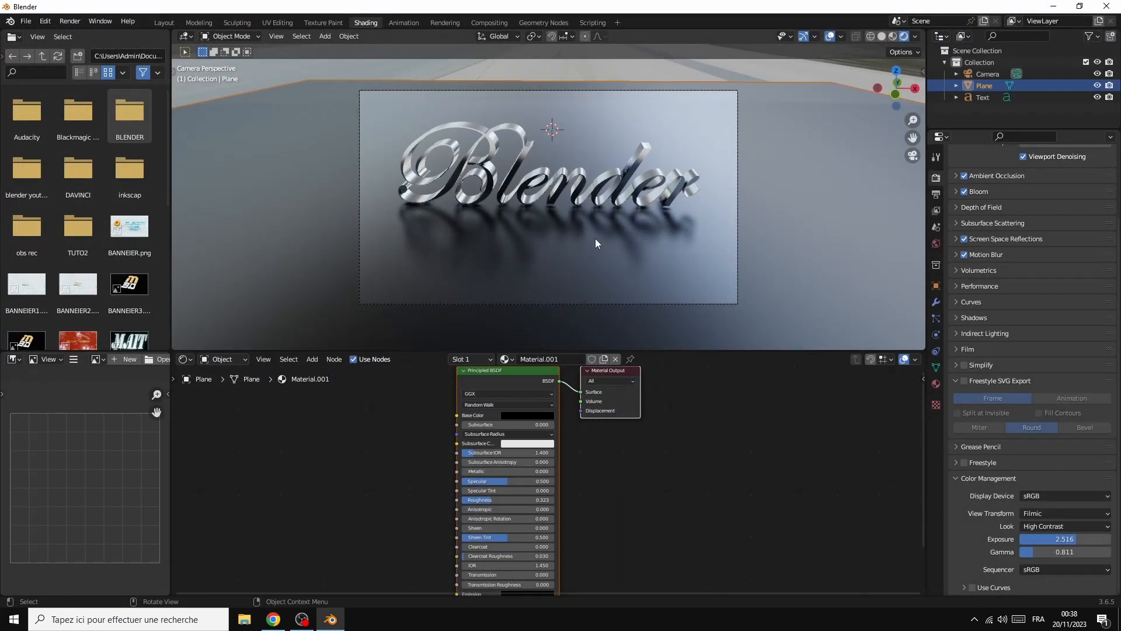